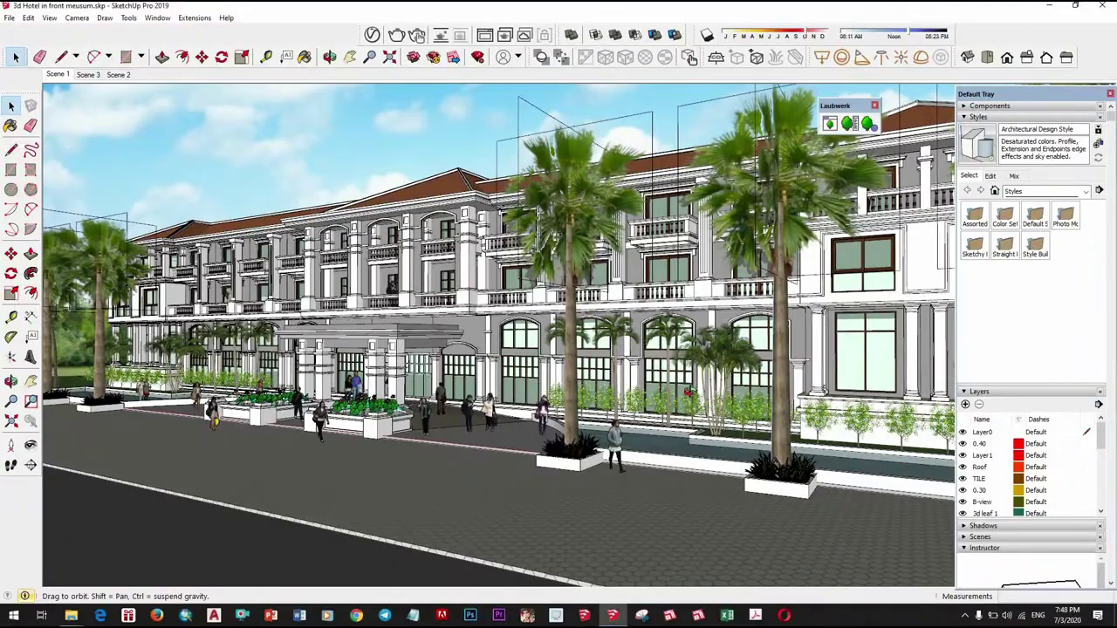
# - Orbit and zoom to a higher frontal view, then check the Scene 3 and Scene 2 views
pyautogui.moveTo(635, 375)
pyautogui.mouseDown(button='middle')
pyautogui.moveTo(618, 384)
pyautogui.moveTo(611, 410)
pyautogui.moveTo(535, 377)
pyautogui.moveTo(572, 371)
pyautogui.moveTo(524, 375)
pyautogui.mouseUp(button='middle')
pyautogui.scroll(3, 572, 371)
pyautogui.scroll(3, 572, 371)
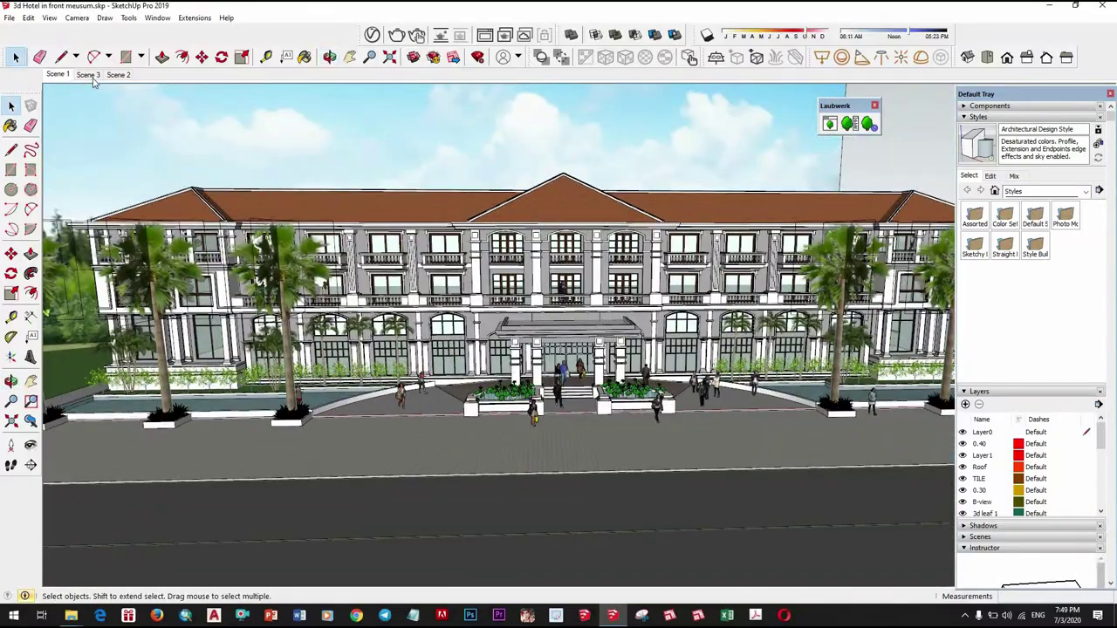
pyautogui.click(93, 77)
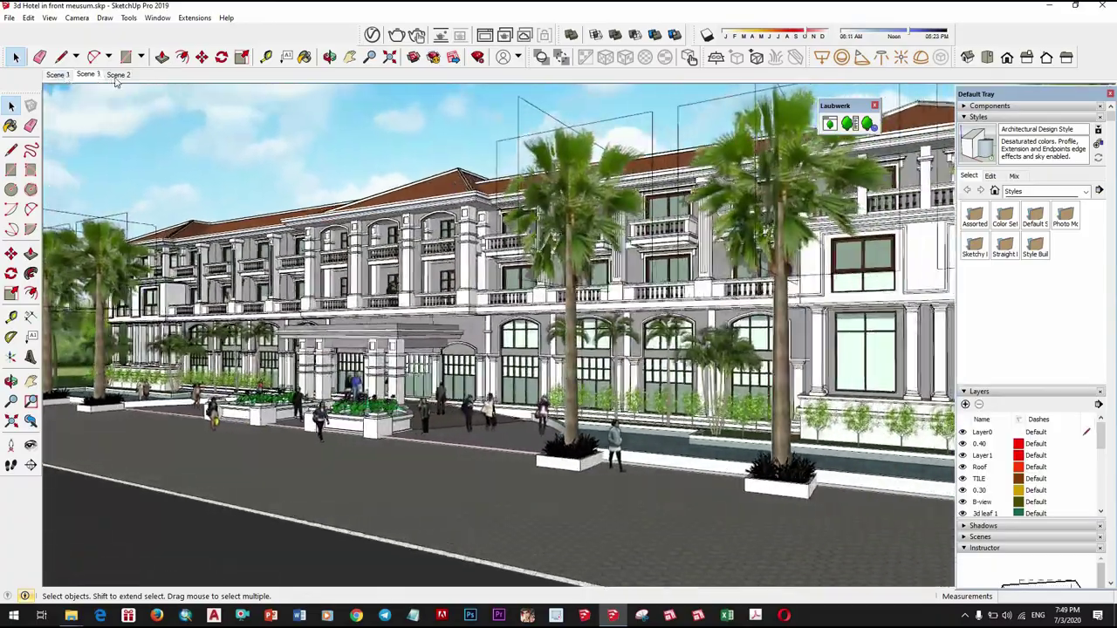
pyautogui.click(117, 75)
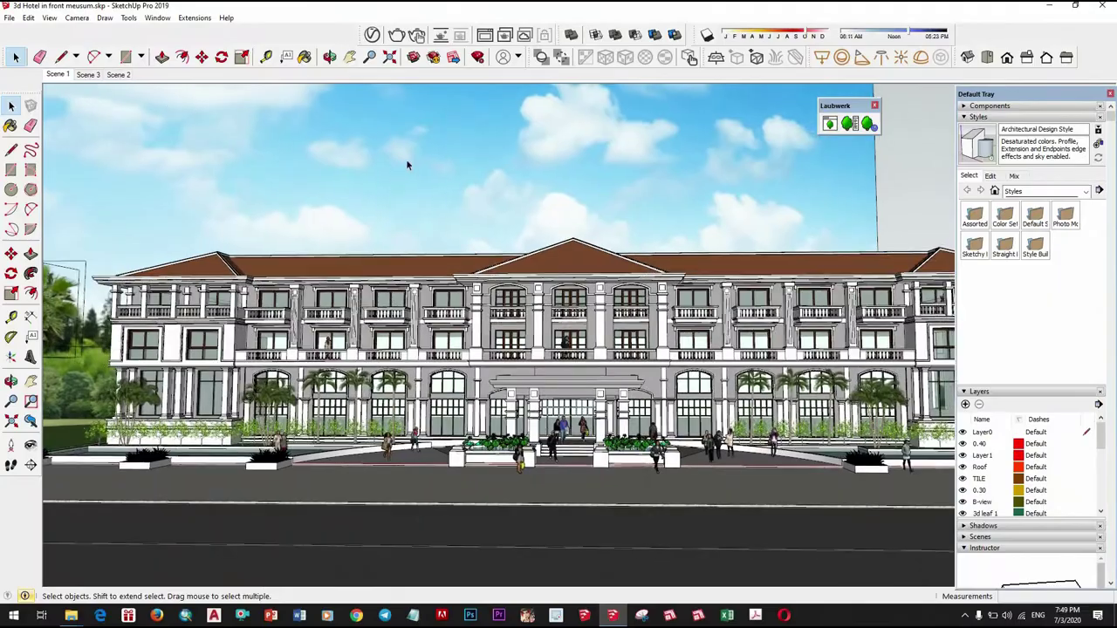
# - Orbit down to a high view looking over the street and entrance plaza
pyautogui.moveTo(407, 165); pyautogui.dragTo(576, 349, button='middle')
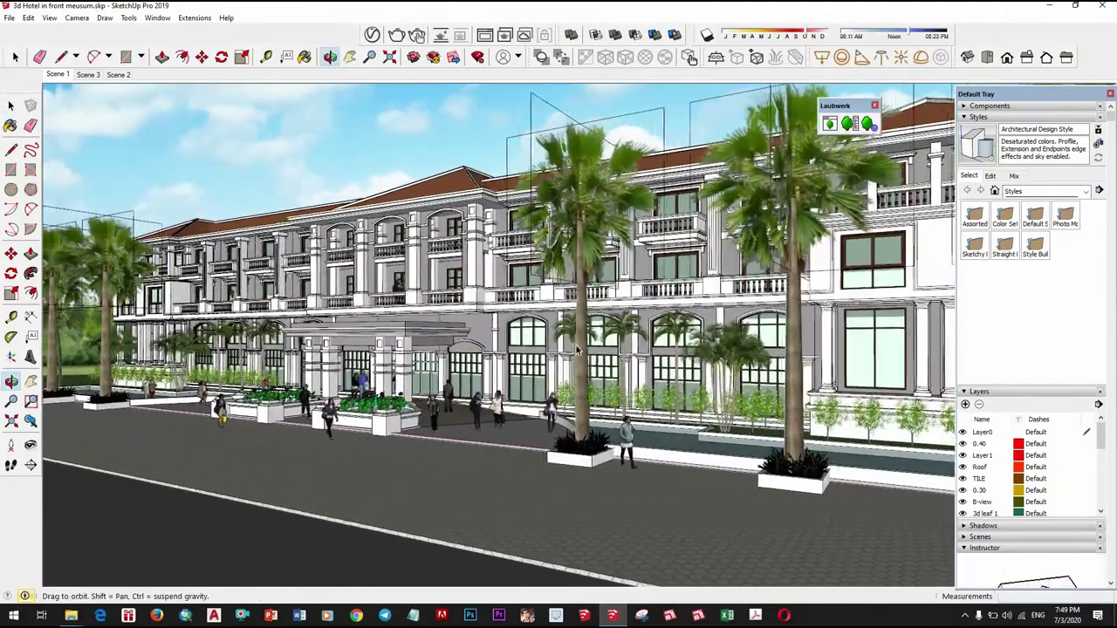
pyautogui.scroll(-3, 573, 428)
pyautogui.moveTo(571, 509)
pyautogui.mouseDown(button='middle')
pyautogui.moveTo(613, 409)
pyautogui.moveTo(589, 440)
pyautogui.moveTo(623, 404)
pyautogui.moveTo(676, 519)
pyautogui.mouseUp(button='middle')
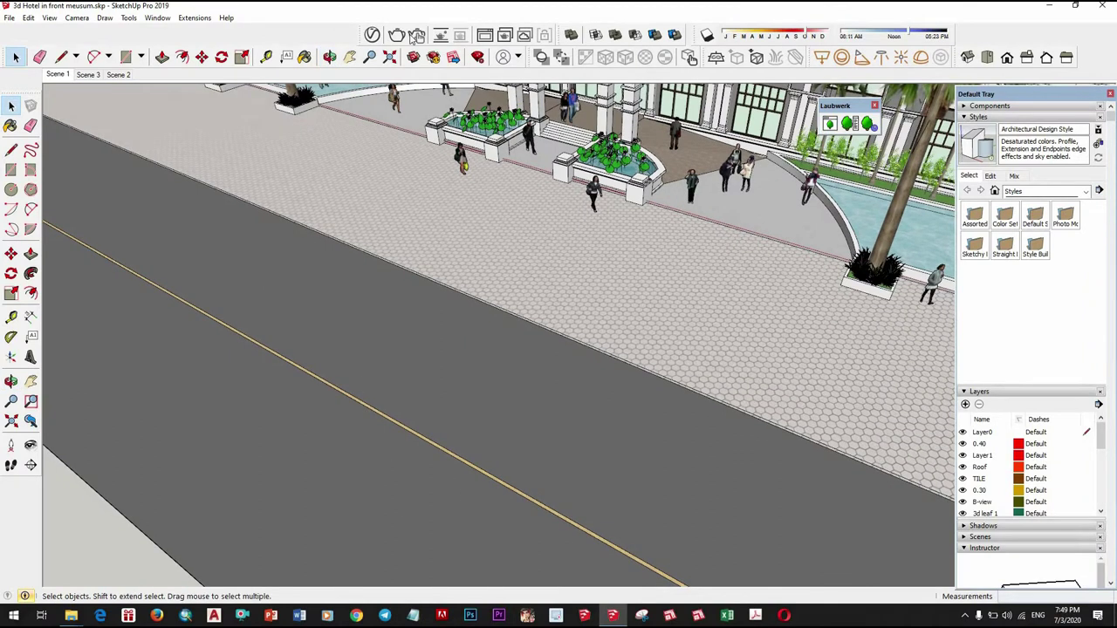
# - Open the V-Ray Asset Editor and load the road's Color_005 material settings
pyautogui.click(373, 35)
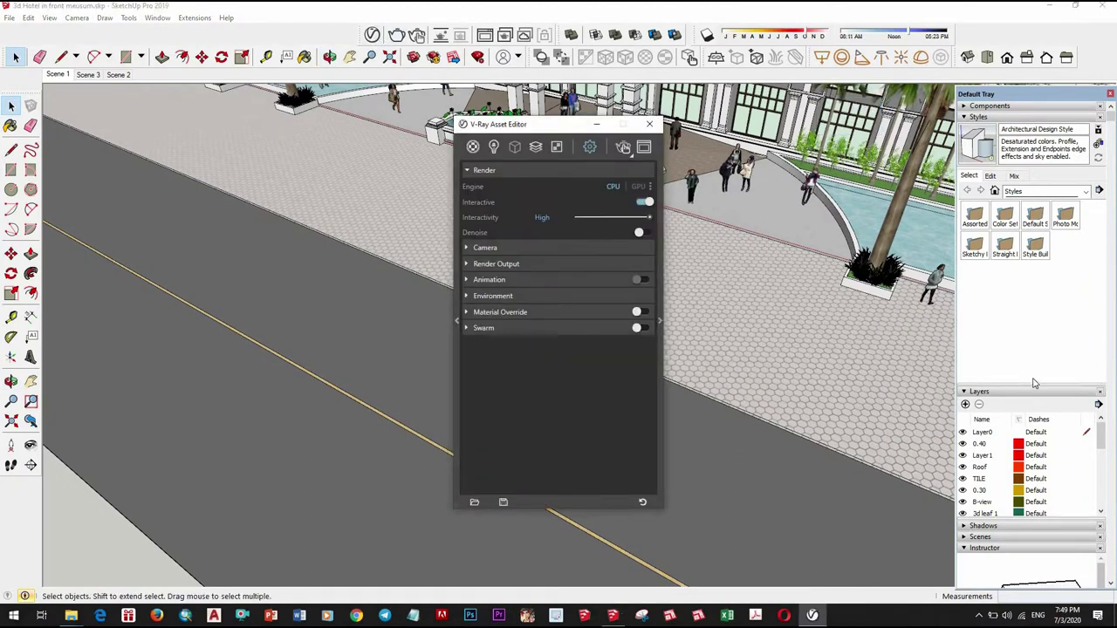
pyautogui.press('b')
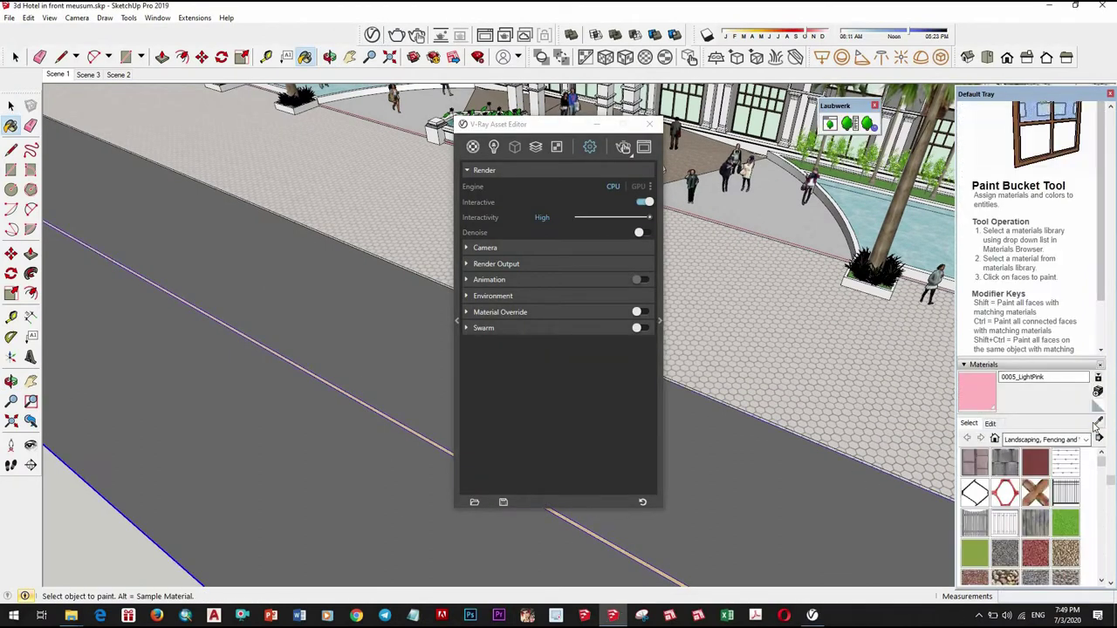
pyautogui.keyDown('alt'); pyautogui.click(839, 485); pyautogui.keyUp('alt')
pyautogui.click(473, 146)
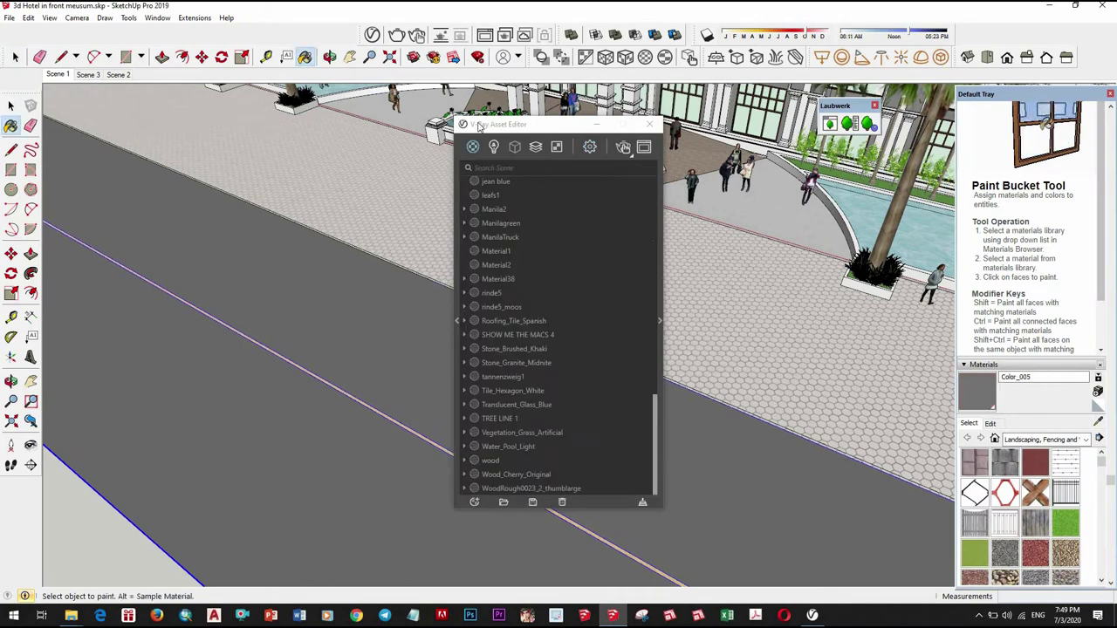
pyautogui.moveTo(478, 124); pyautogui.dragTo(338, 115)
pyautogui.click(522, 312)
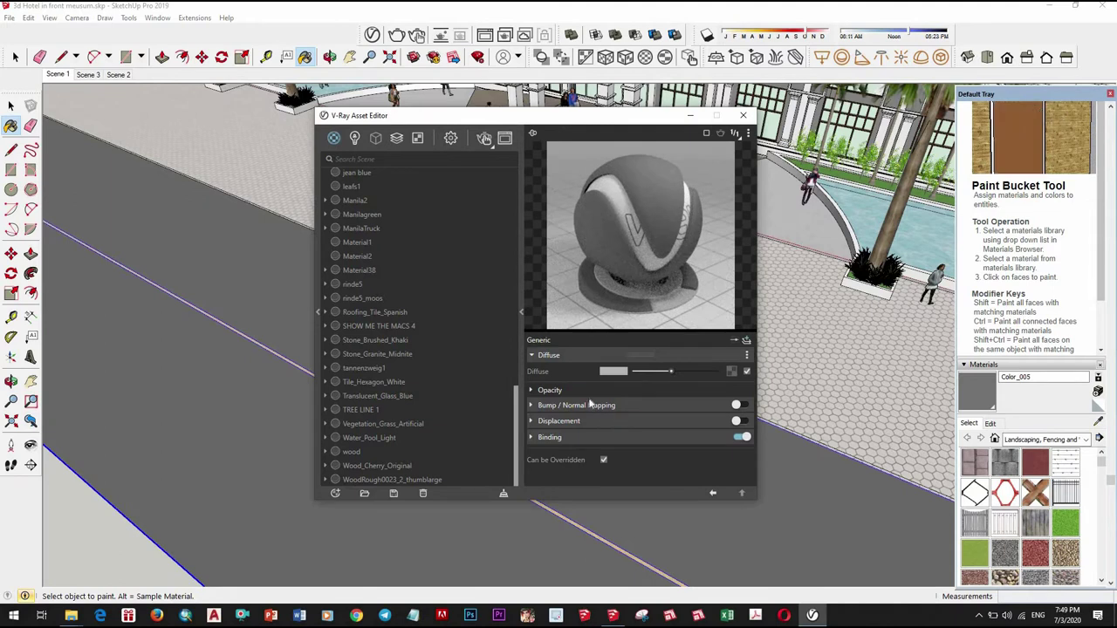
# - Add a greyed Reflection layer at 0.85 glossiness to Color_005, then load Tile_Hexagon_White
pyautogui.click(746, 341)
pyautogui.click(659, 388)
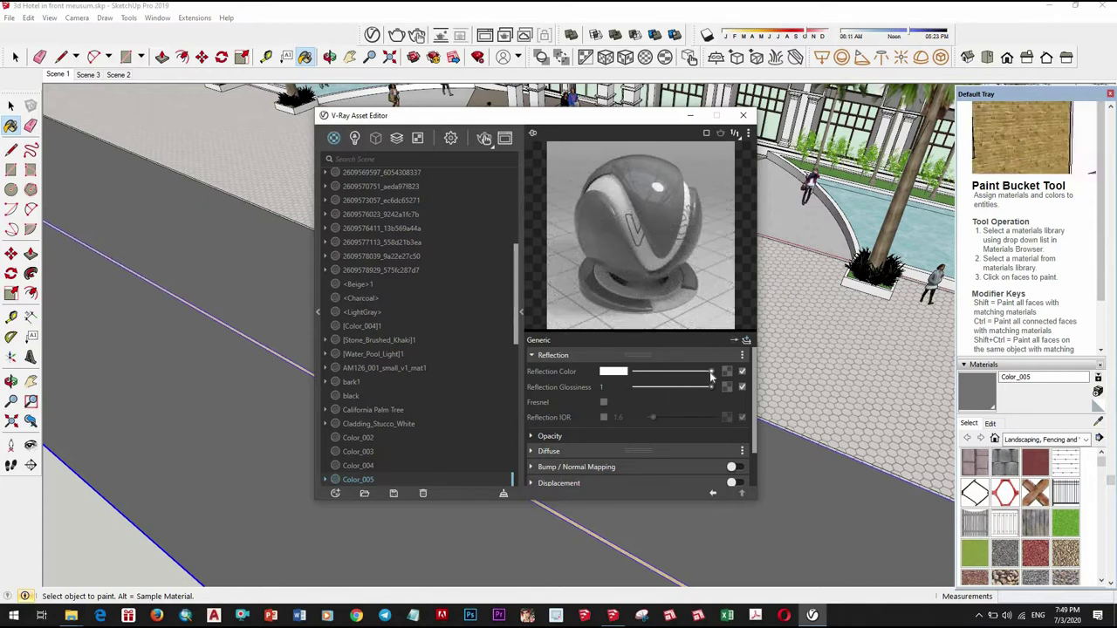
pyautogui.click(677, 376)
pyautogui.write('0.85')
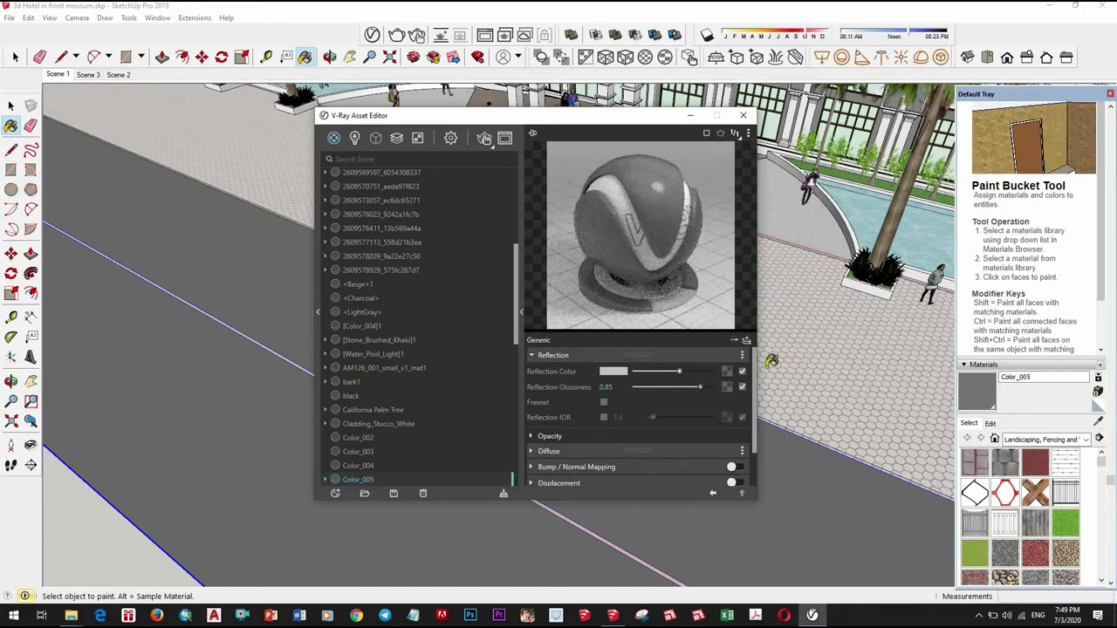
pyautogui.click(1098, 422)
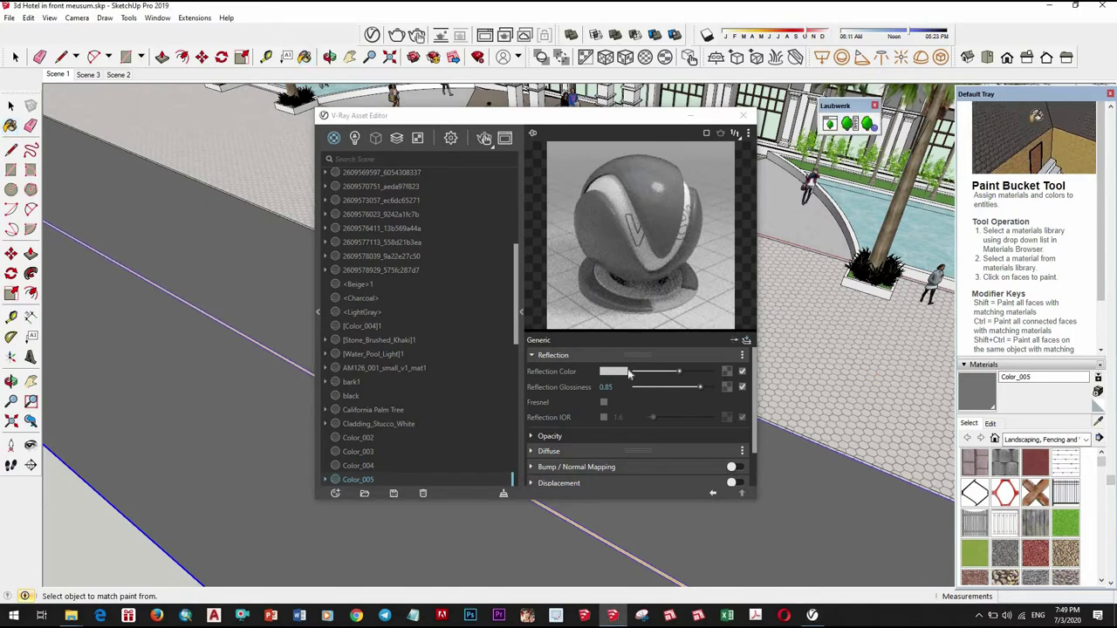
pyautogui.click(776, 349)
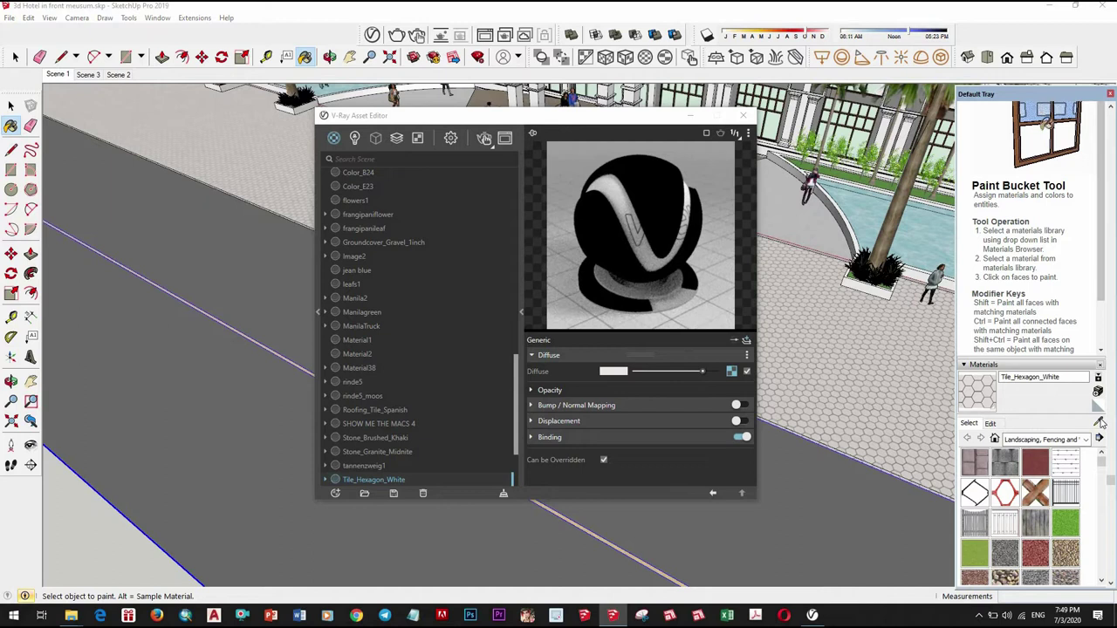
# - Use the tile's own diffuse texture as its bump map at amount 1.6
pyautogui.rightClick(731, 378)
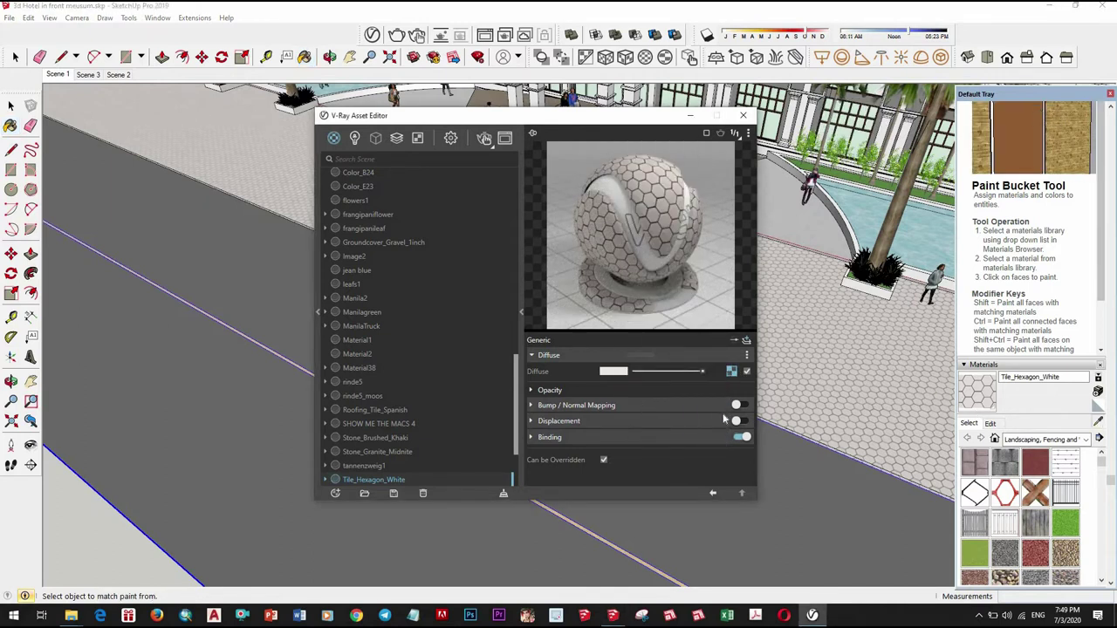
pyautogui.click(737, 406)
pyautogui.rightClick(741, 422)
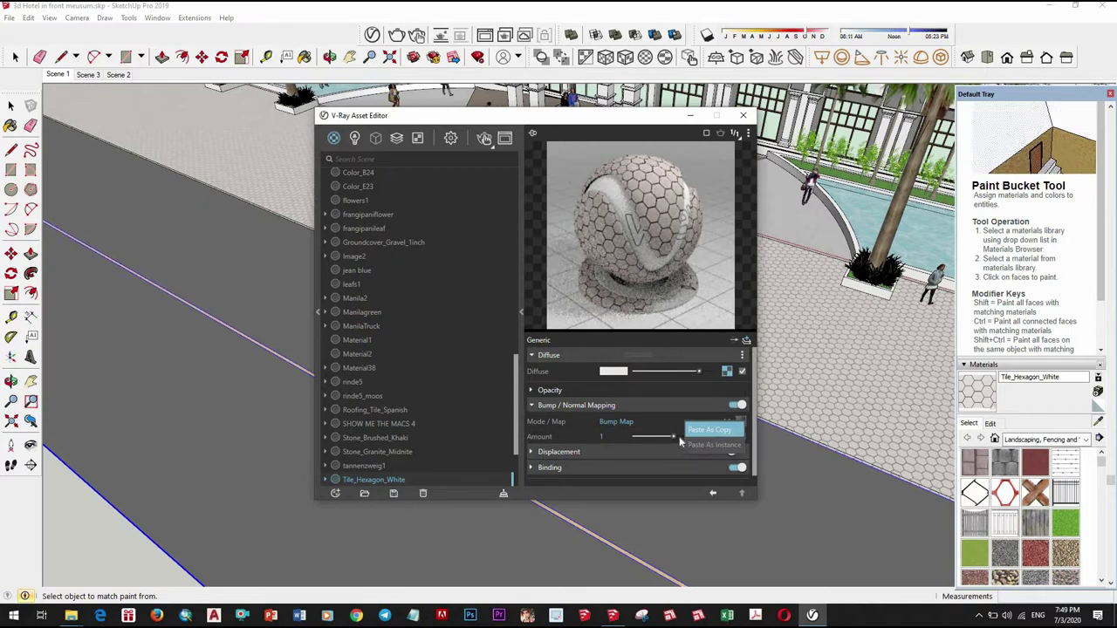
pyautogui.click(694, 436)
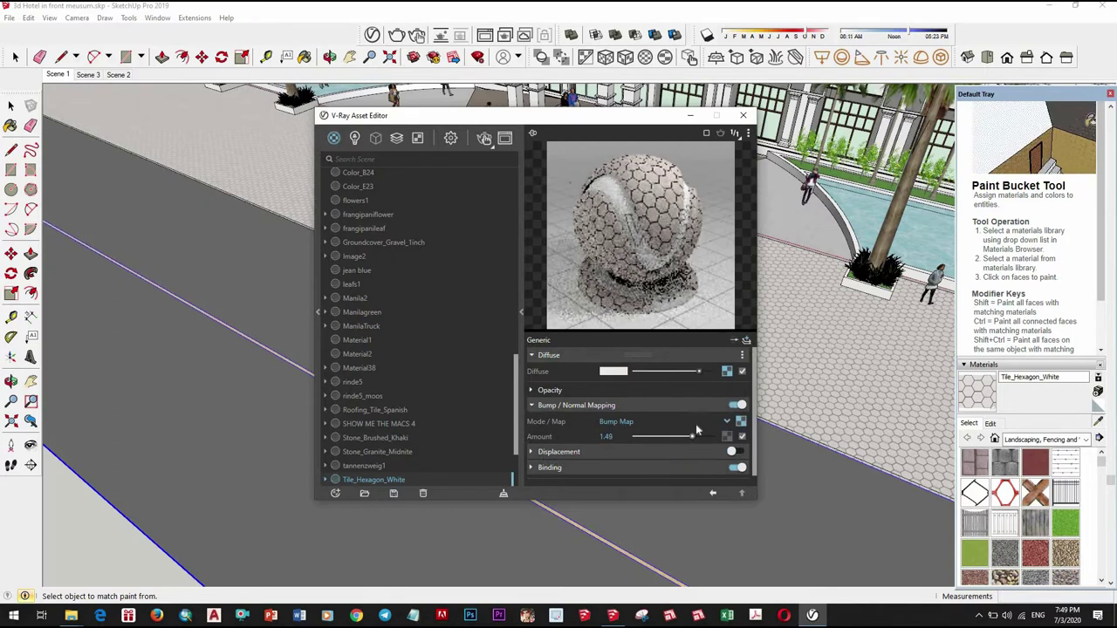
# - Add a light grey Reflection layer with 0.9 glossiness to Tile_Hexagon_White
pyautogui.click(746, 341)
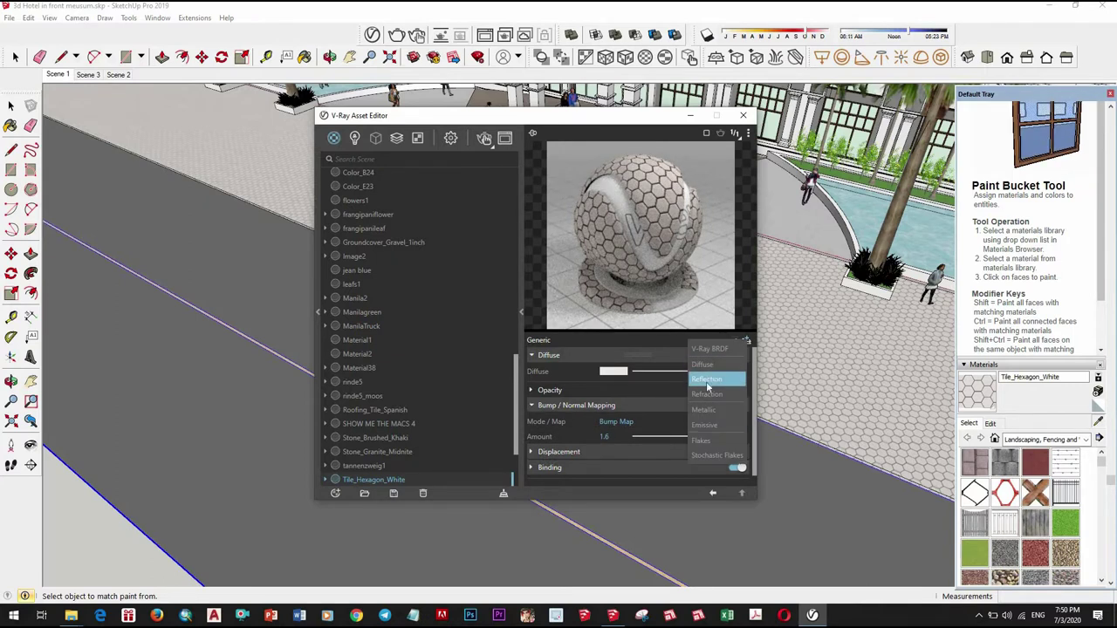
pyautogui.click(707, 381)
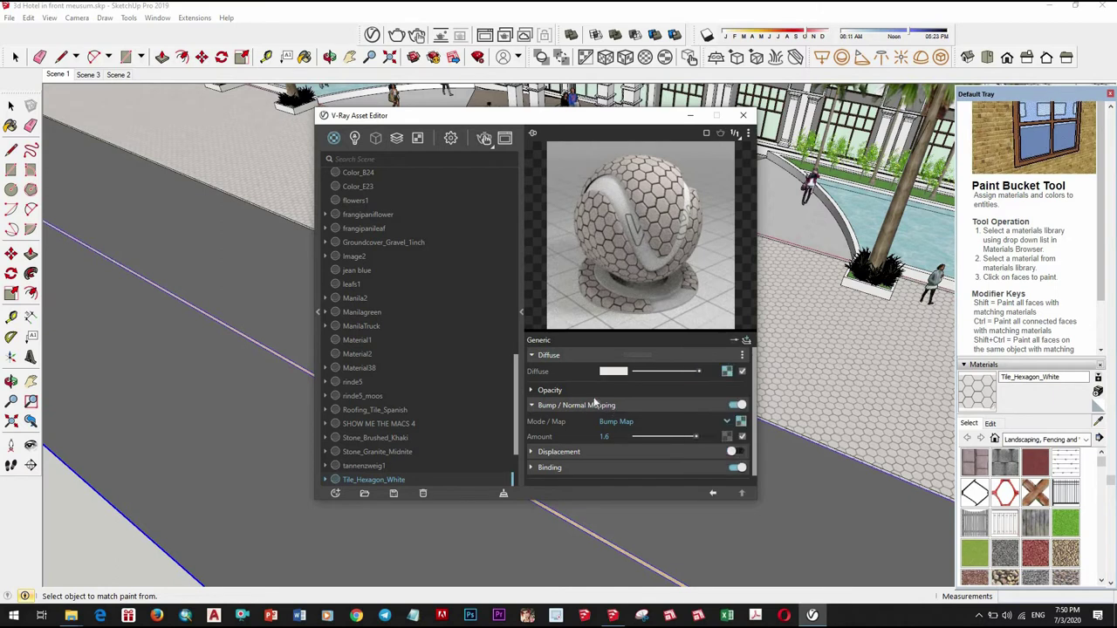
pyautogui.click(689, 372)
pyautogui.click(704, 387)
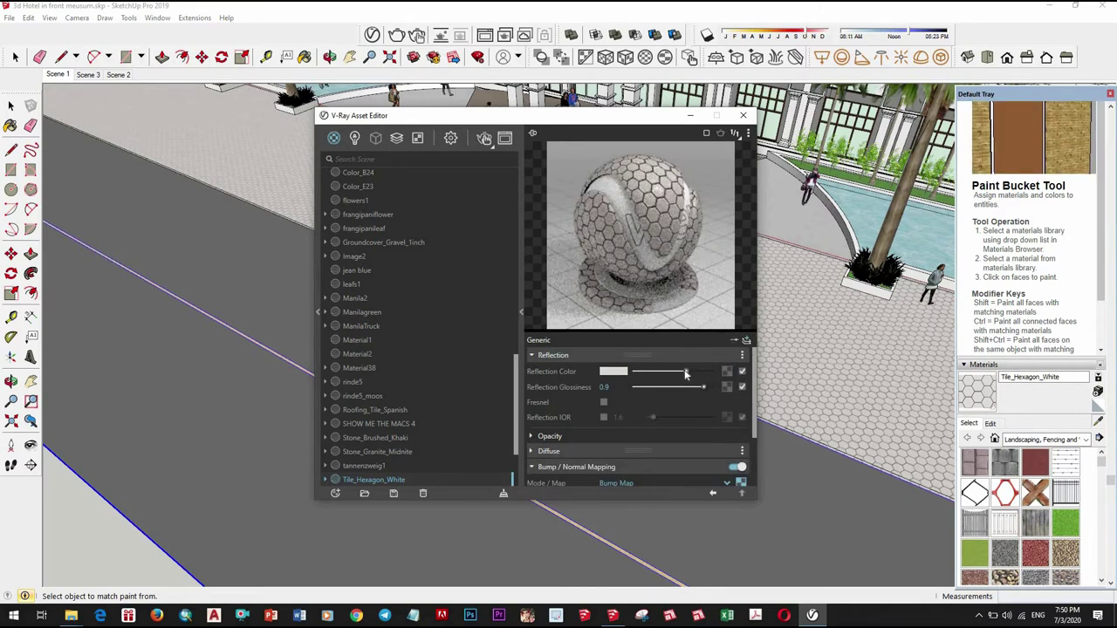
pyautogui.click(840, 301)
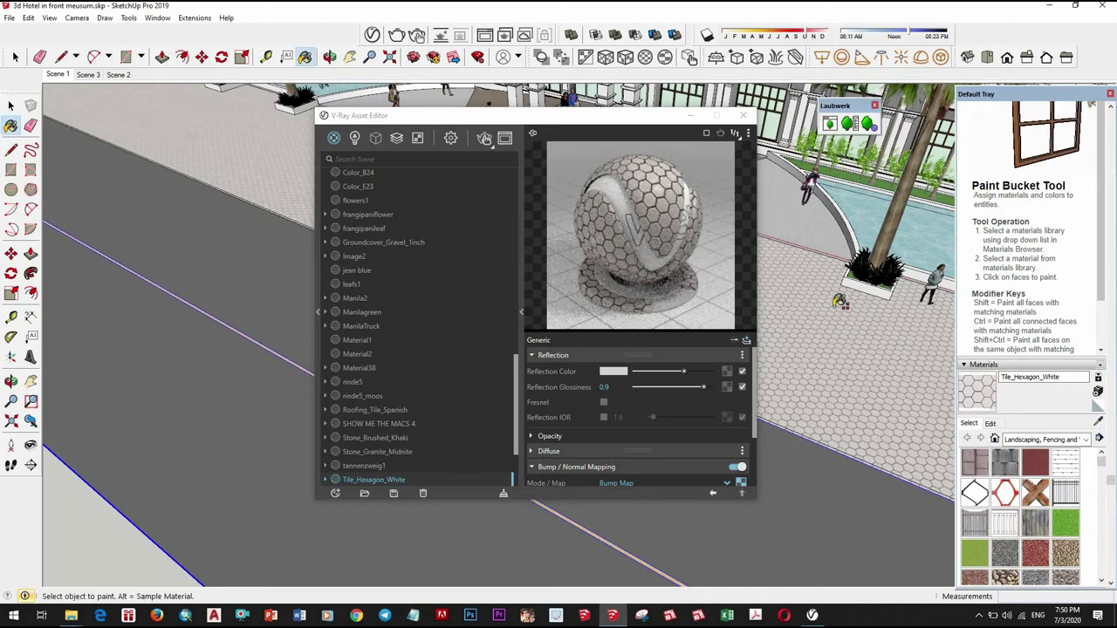
pyautogui.moveTo(840, 301); pyautogui.dragTo(218, 234, button='middle')
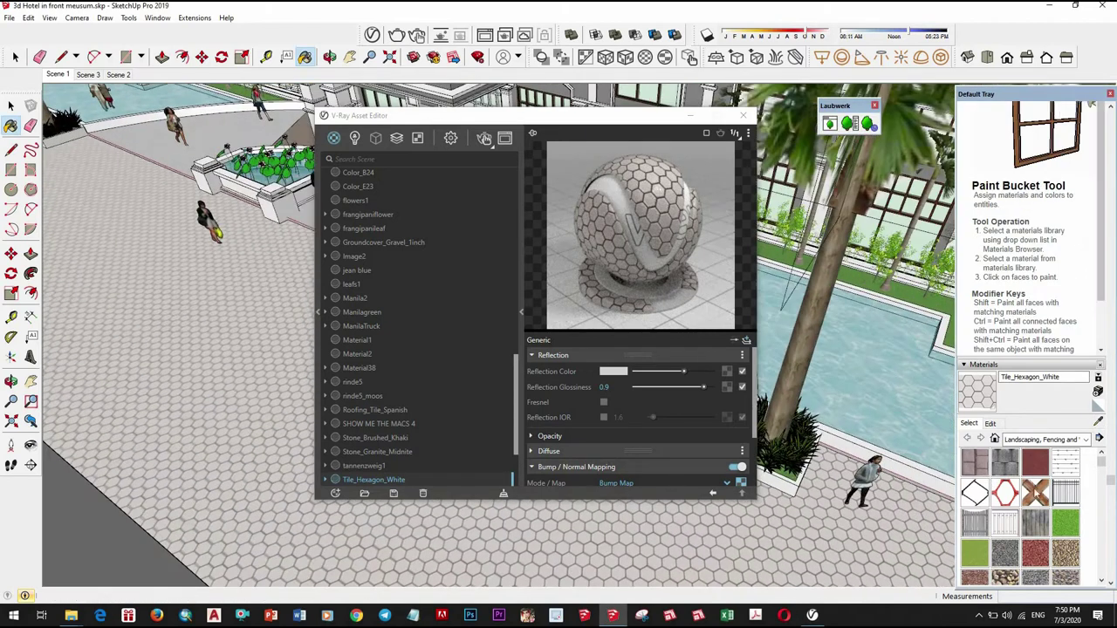
# - Sample Water_Pool_Light and slightly darken its diffuse colour
pyautogui.keyDown('alt'); pyautogui.click(912, 395); pyautogui.keyUp('alt')
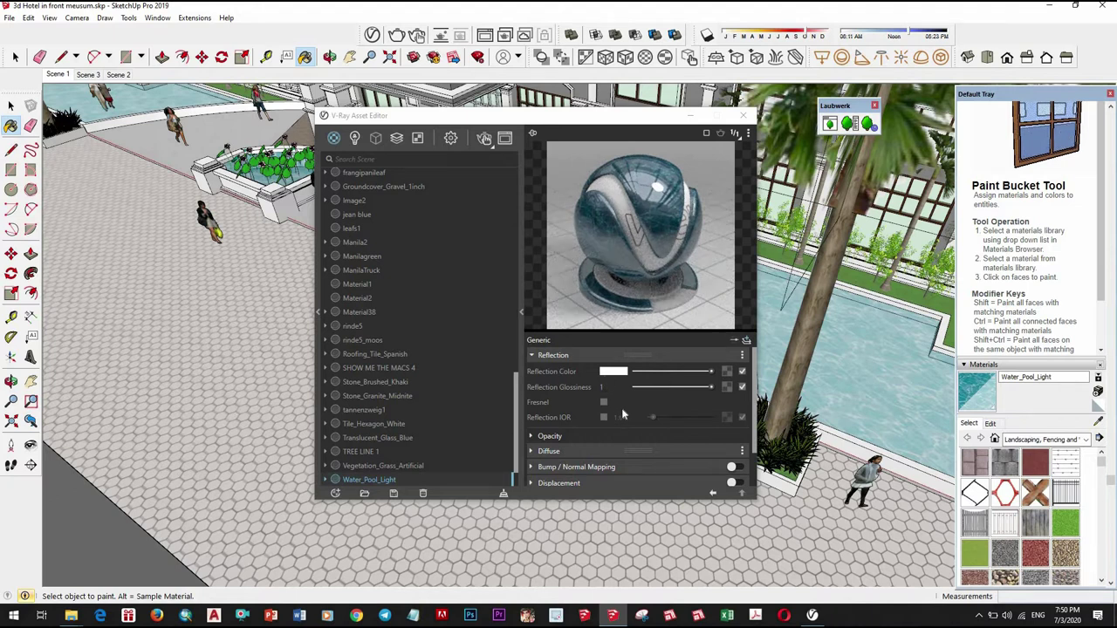
pyautogui.click(581, 451)
pyautogui.moveTo(670, 470); pyautogui.dragTo(660, 467)
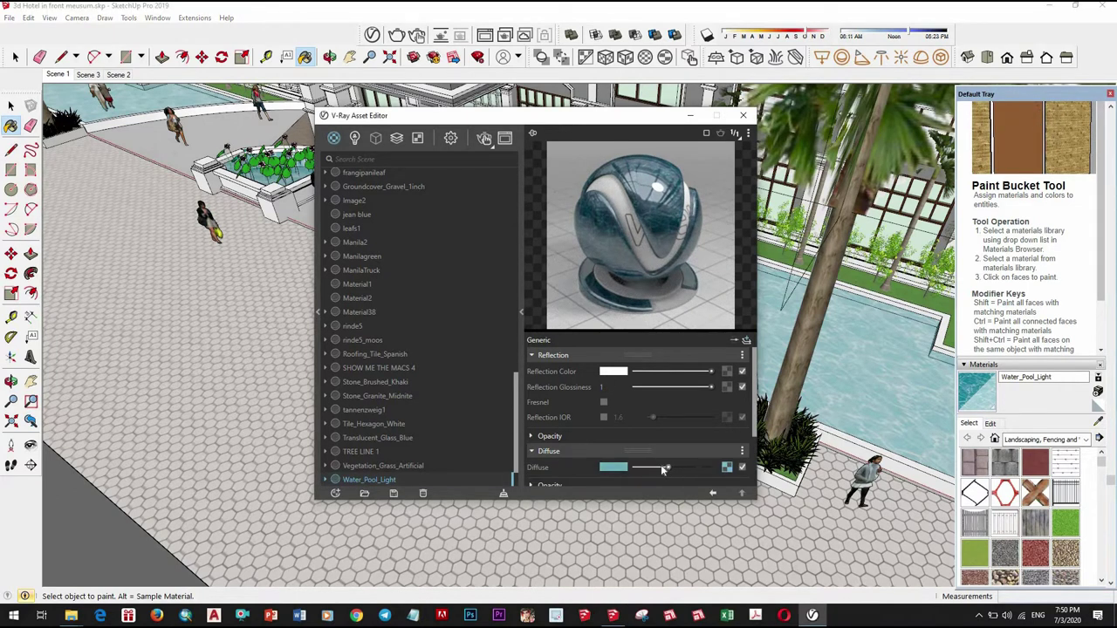
# - Add a Refraction layer to the water with a greyed refraction colour and brighter fog colour
pyautogui.click(745, 340)
pyautogui.click(708, 394)
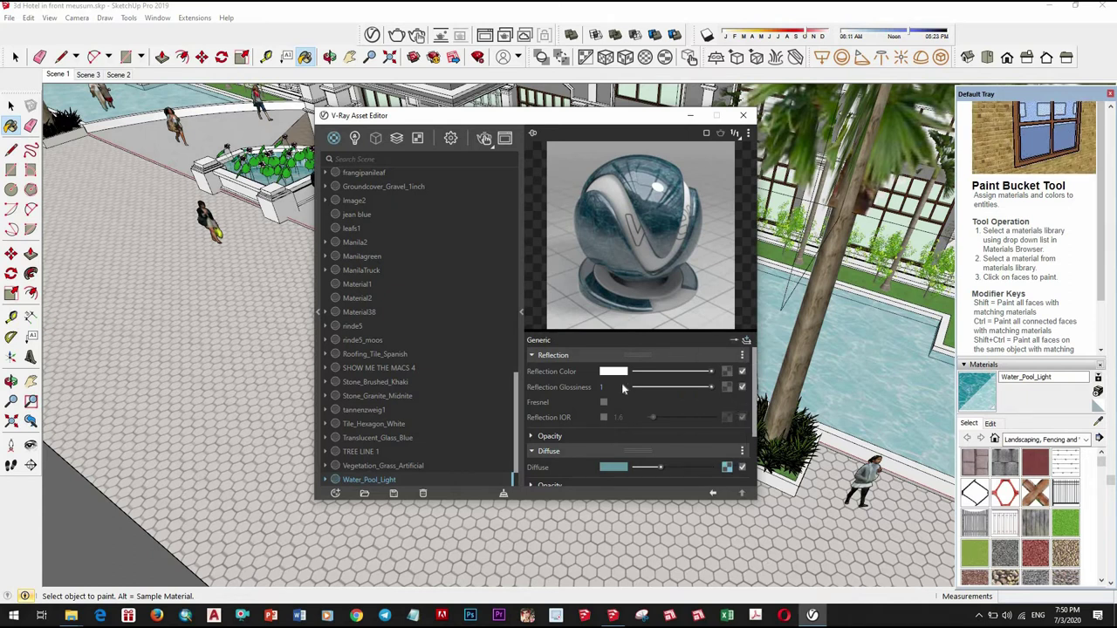
pyautogui.moveTo(709, 373)
pyautogui.mouseDown()
pyautogui.moveTo(692, 375)
pyautogui.moveTo(703, 389)
pyautogui.mouseUp()
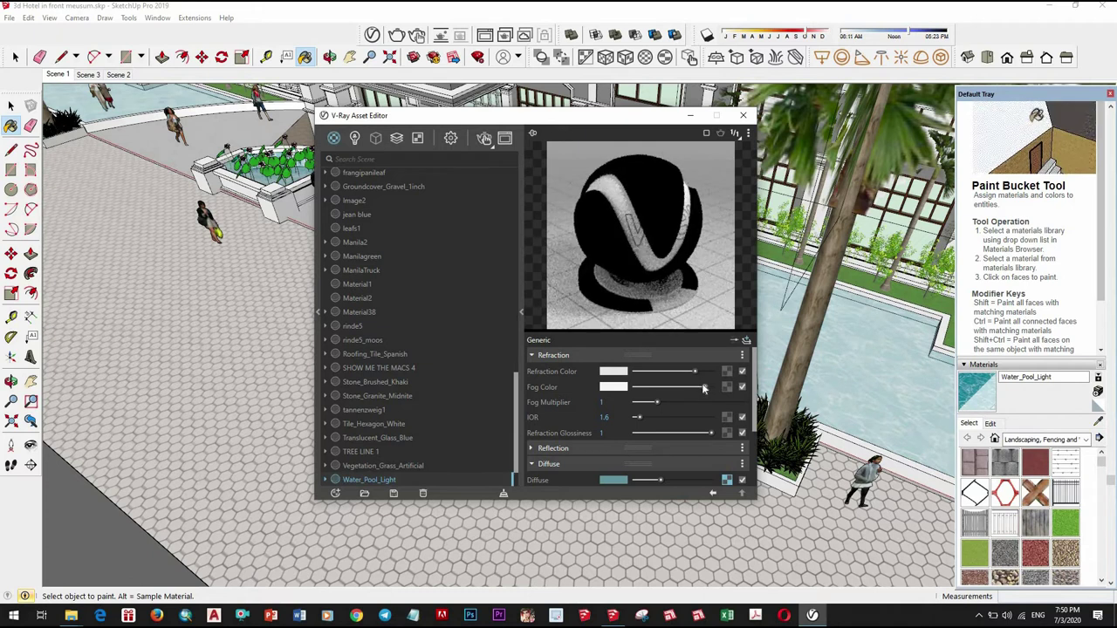
pyautogui.moveTo(694, 373)
pyautogui.mouseDown()
pyautogui.moveTo(646, 373)
pyautogui.moveTo(685, 372)
pyautogui.mouseUp()
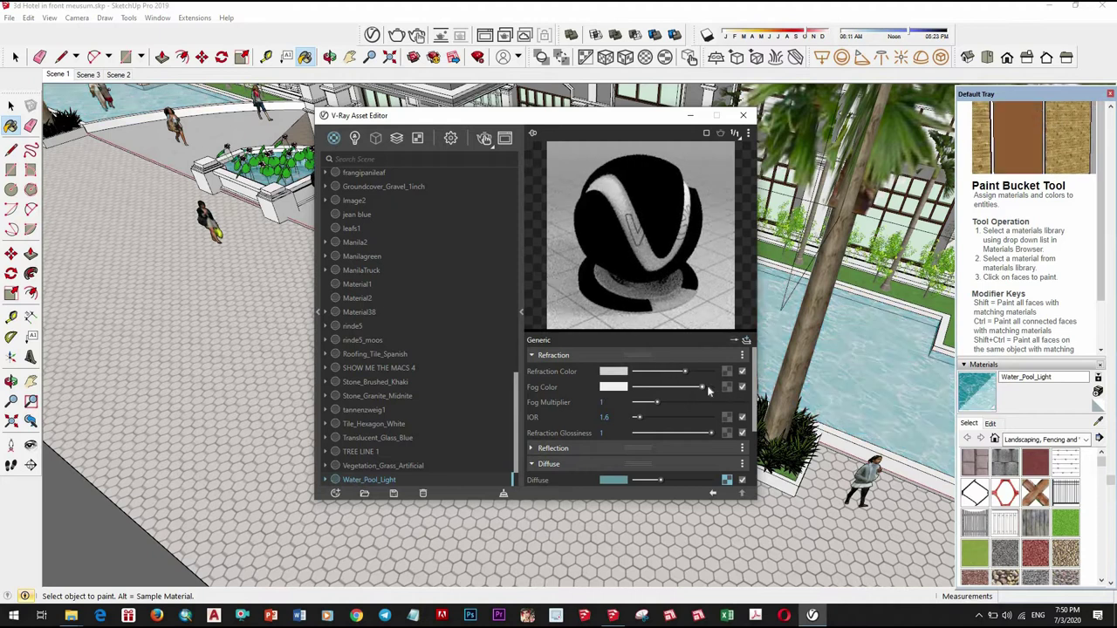
pyautogui.click(708, 388)
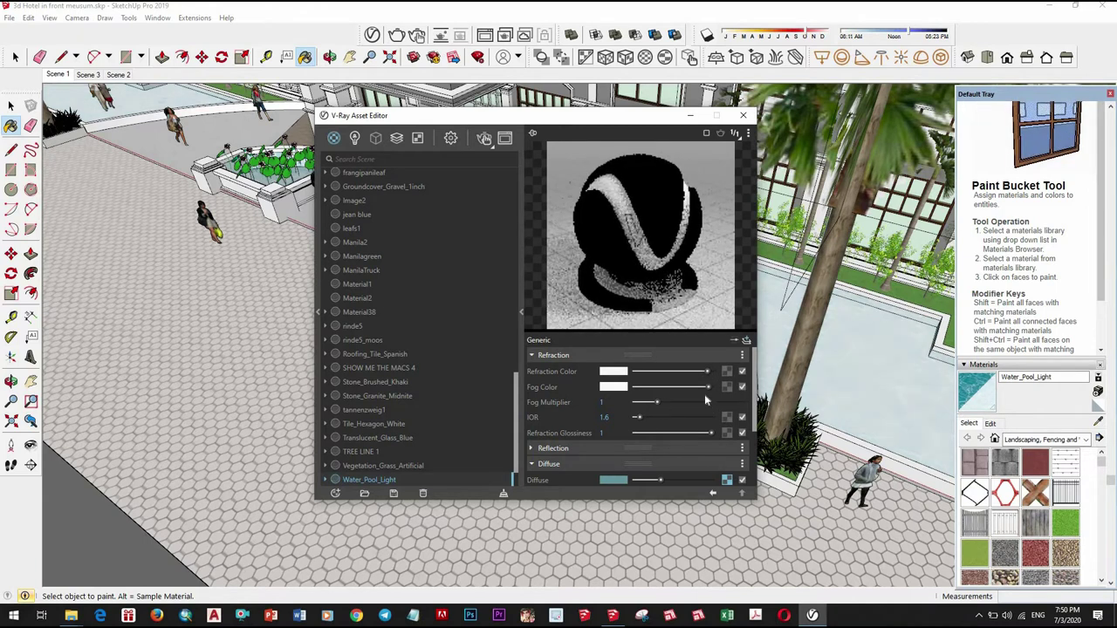
pyautogui.moveTo(707, 372); pyautogui.dragTo(696, 374)
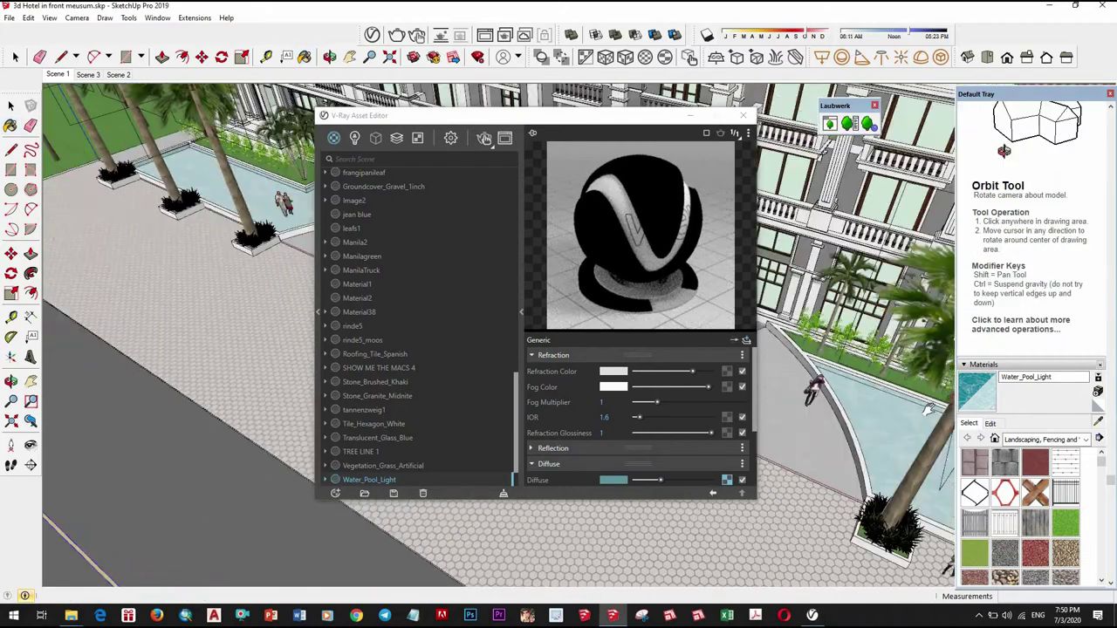
pyautogui.moveTo(926, 436); pyautogui.dragTo(552, 302, button='middle')
# - Sample Cladding_Stucco_White and slightly lower its reflection colour
pyautogui.keyDown('alt'); pyautogui.click(551, 302); pyautogui.keyUp('alt')
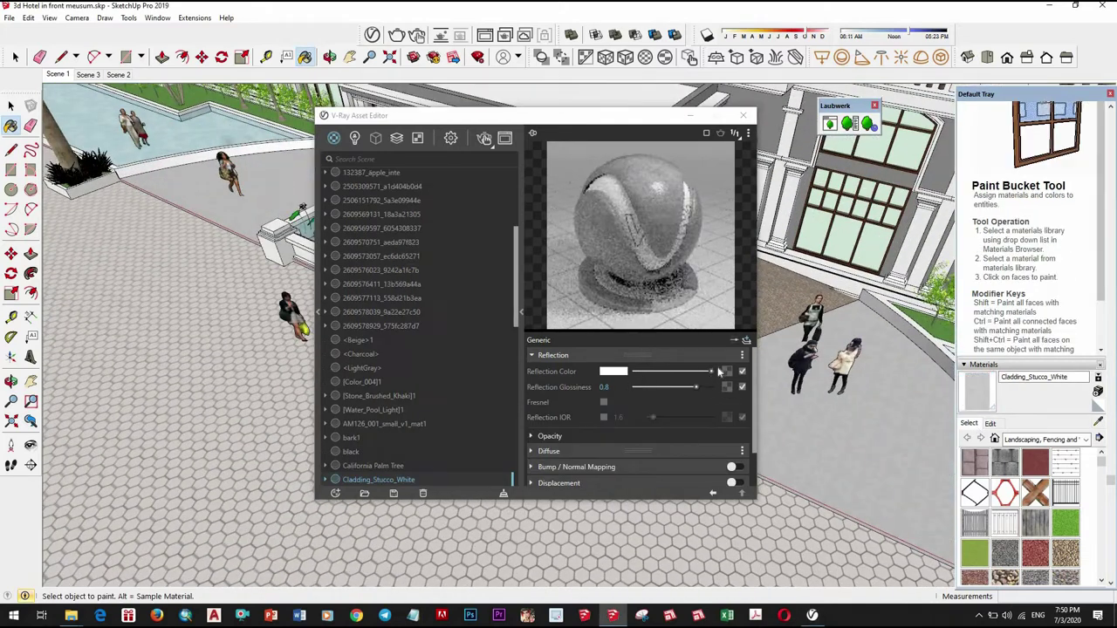
pyautogui.moveTo(710, 373); pyautogui.dragTo(697, 377)
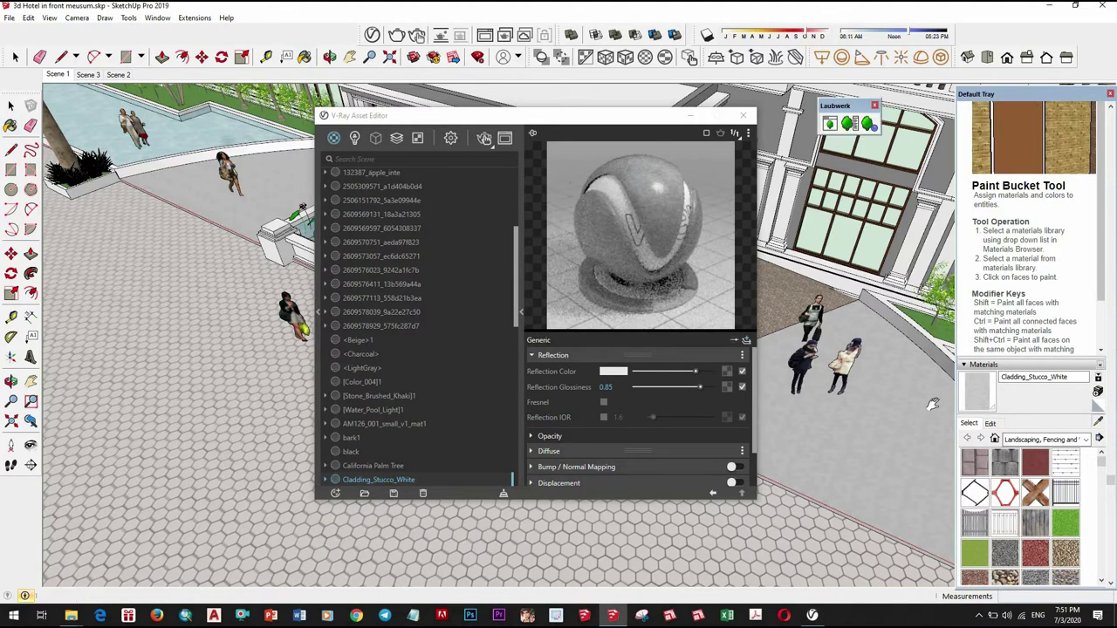
pyautogui.moveTo(933, 404); pyautogui.dragTo(855, 392, button='middle')
# - Copy the Groundcover_Gravel_1inch diffuse texture into its enabled bump map
pyautogui.keyDown('alt'); pyautogui.click(855, 393); pyautogui.keyUp('alt')
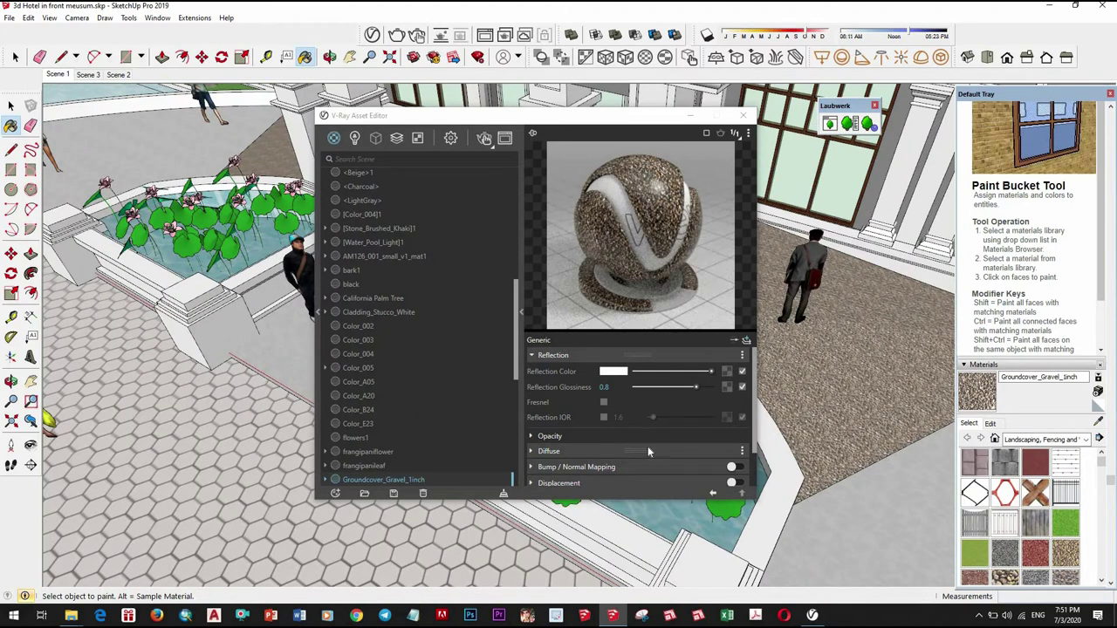
pyautogui.click(678, 453)
pyautogui.rightClick(728, 468)
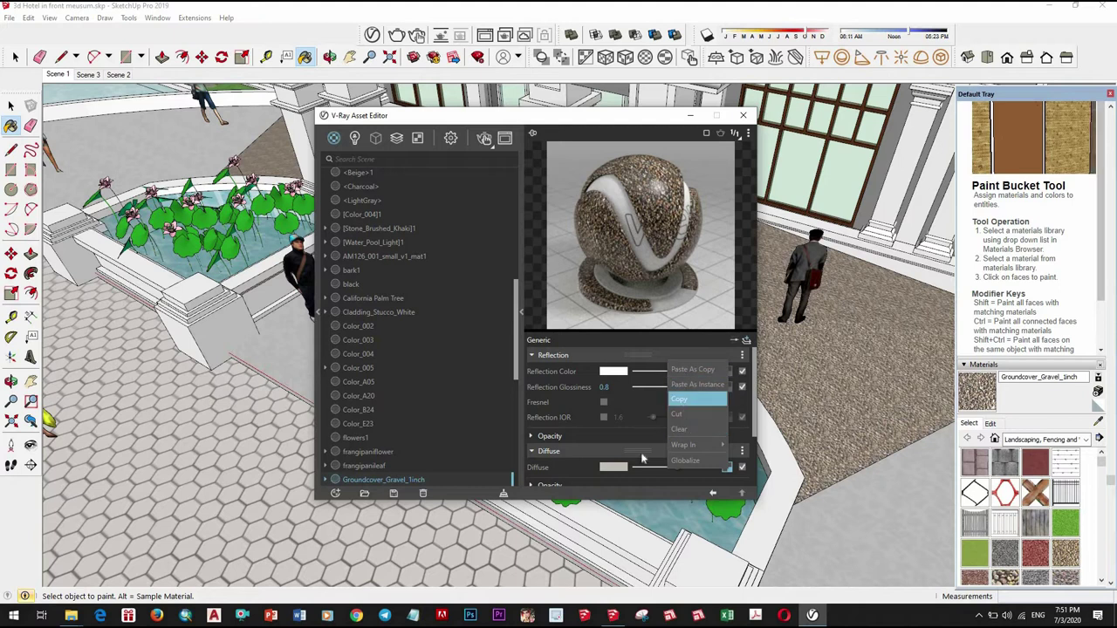
pyautogui.click(689, 399)
pyautogui.scroll(-2, 670, 424)
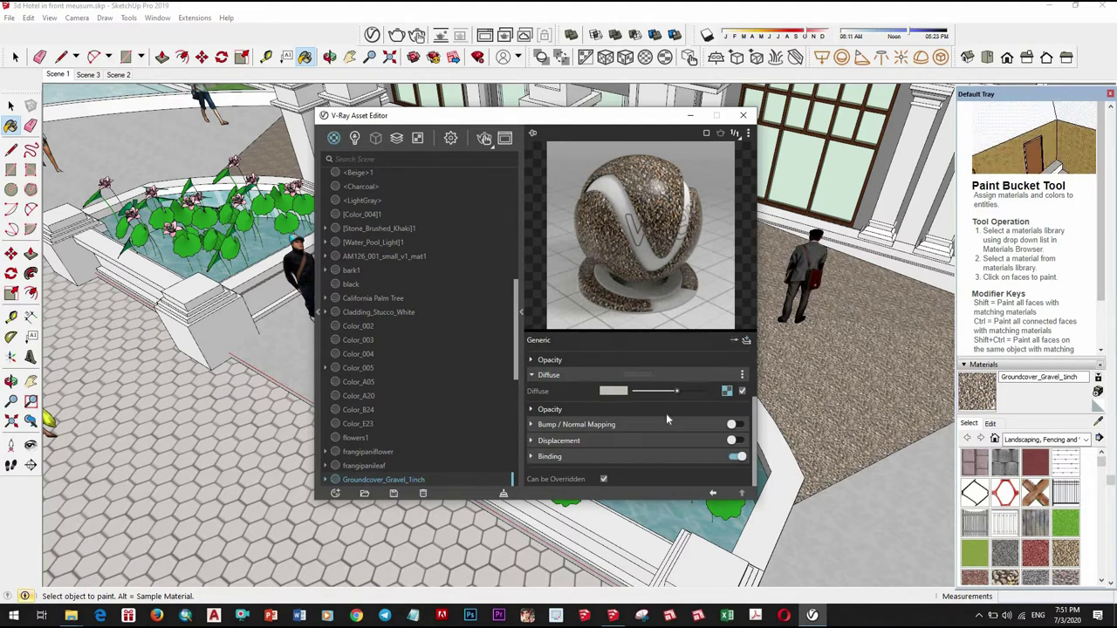
pyautogui.click(732, 424)
pyautogui.rightClick(740, 441)
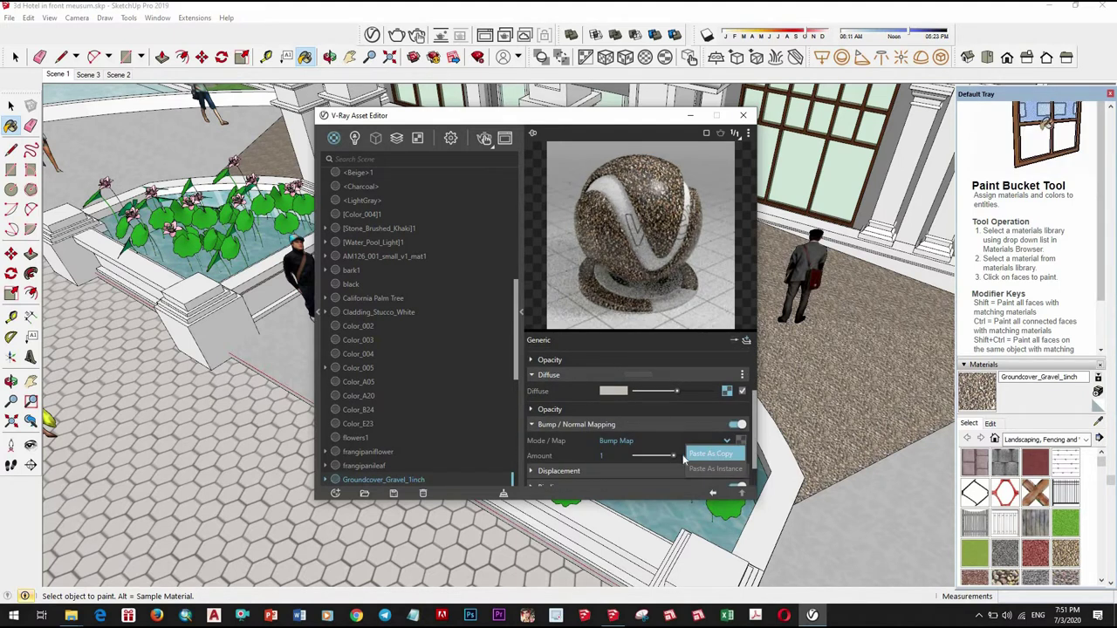
pyautogui.click(687, 455)
# - Reduce the gravel bump amount to 0.06, then sample Water_Pool_Light from the pool
pyautogui.moveTo(687, 455); pyautogui.dragTo(661, 455)
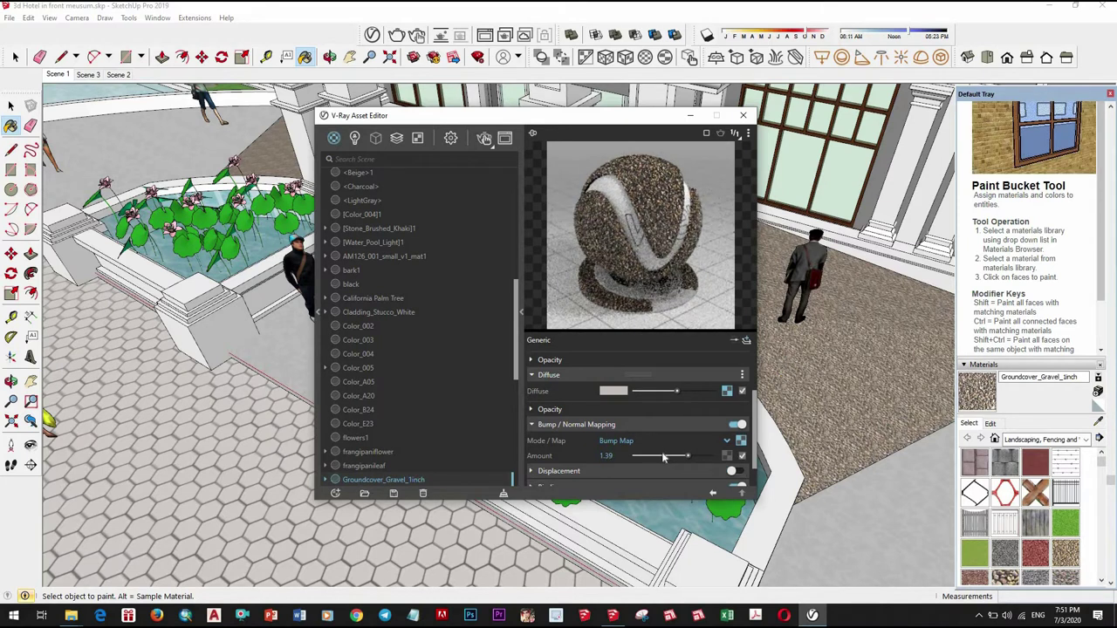
pyautogui.scroll(2, 565, 401)
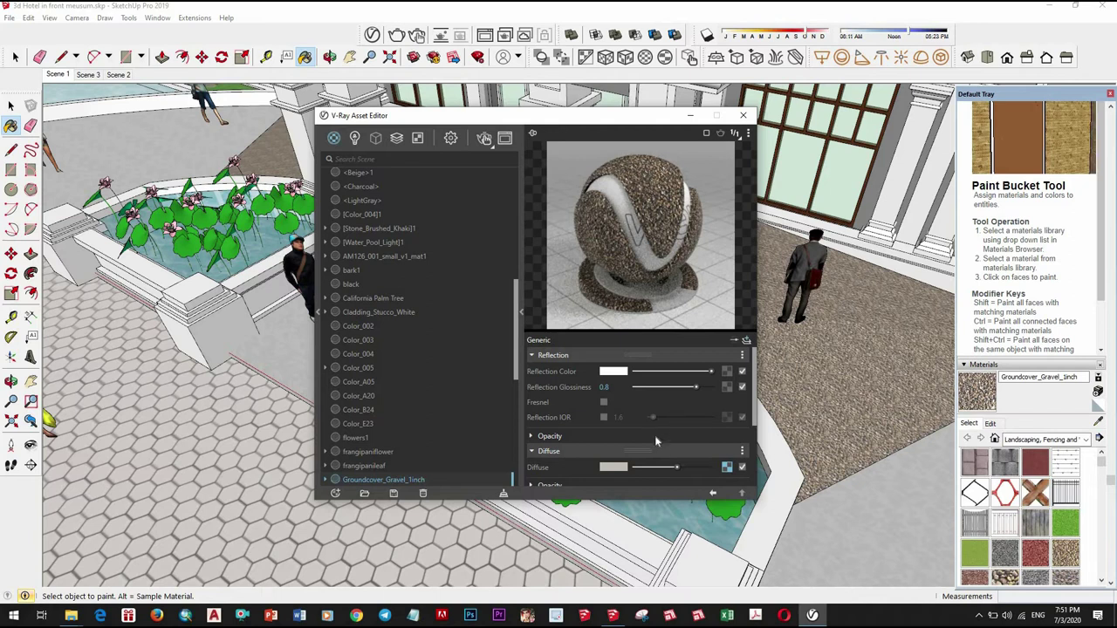
pyautogui.scroll(-2, 655, 440)
pyautogui.moveTo(660, 425); pyautogui.dragTo(644, 425)
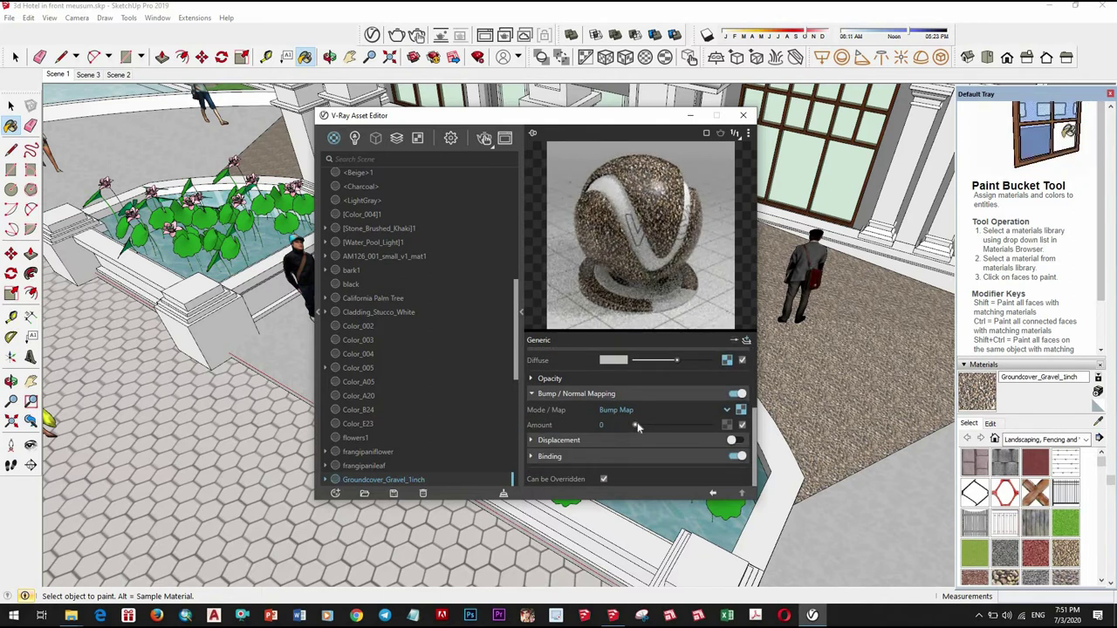
pyautogui.click(637, 425)
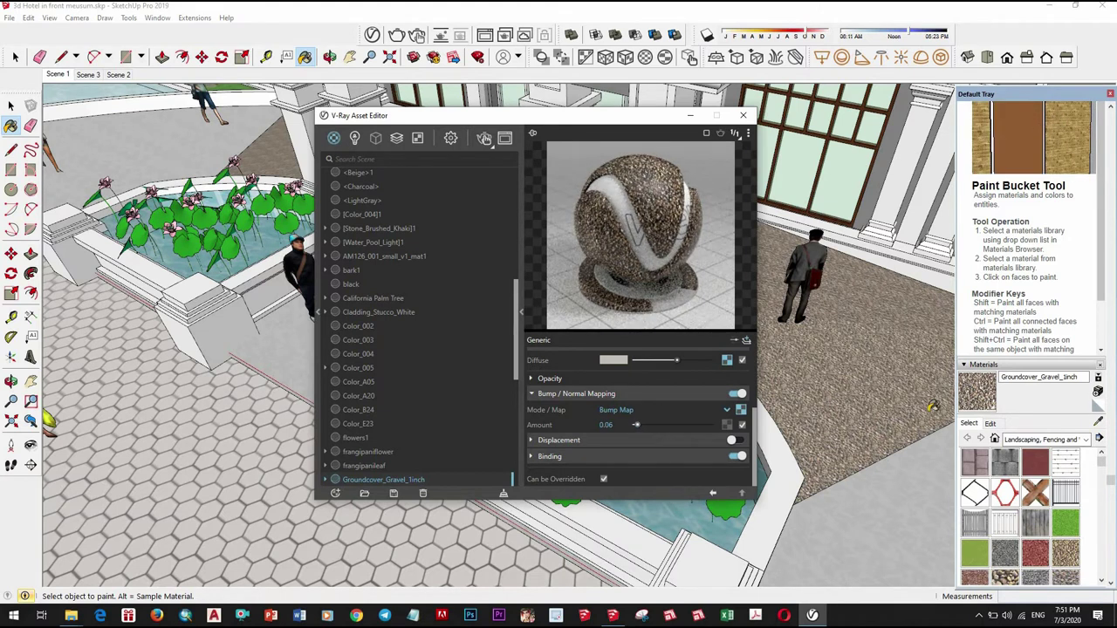
pyautogui.click(1098, 422)
pyautogui.moveTo(855, 376)
pyautogui.mouseDown(button='middle')
pyautogui.moveTo(881, 427)
pyautogui.moveTo(867, 465)
pyautogui.mouseUp(button='middle')
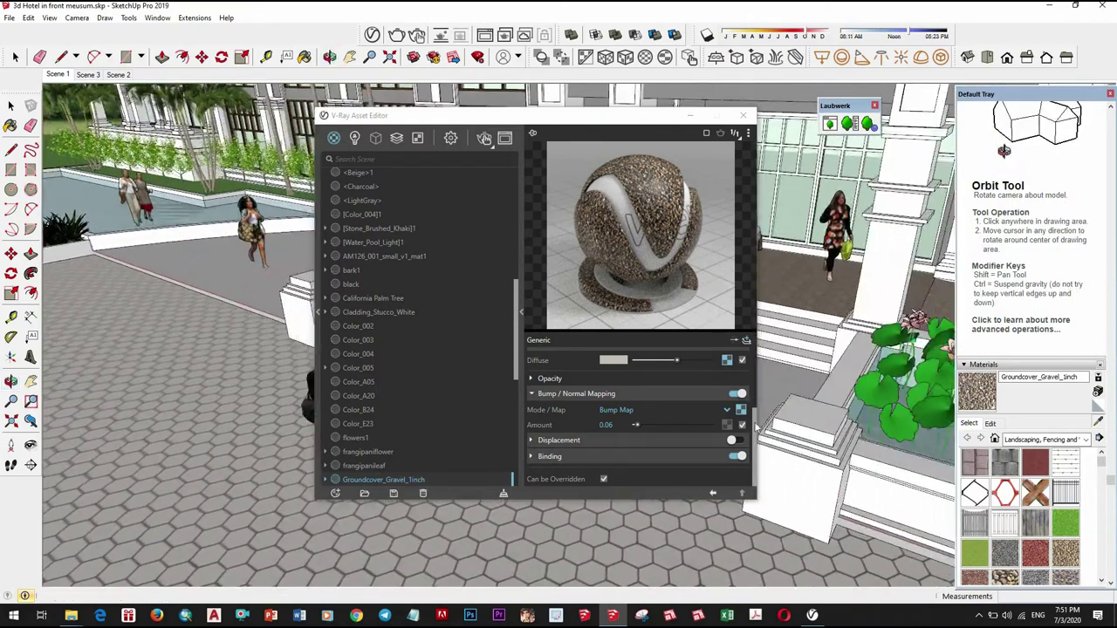
pyautogui.click(827, 340)
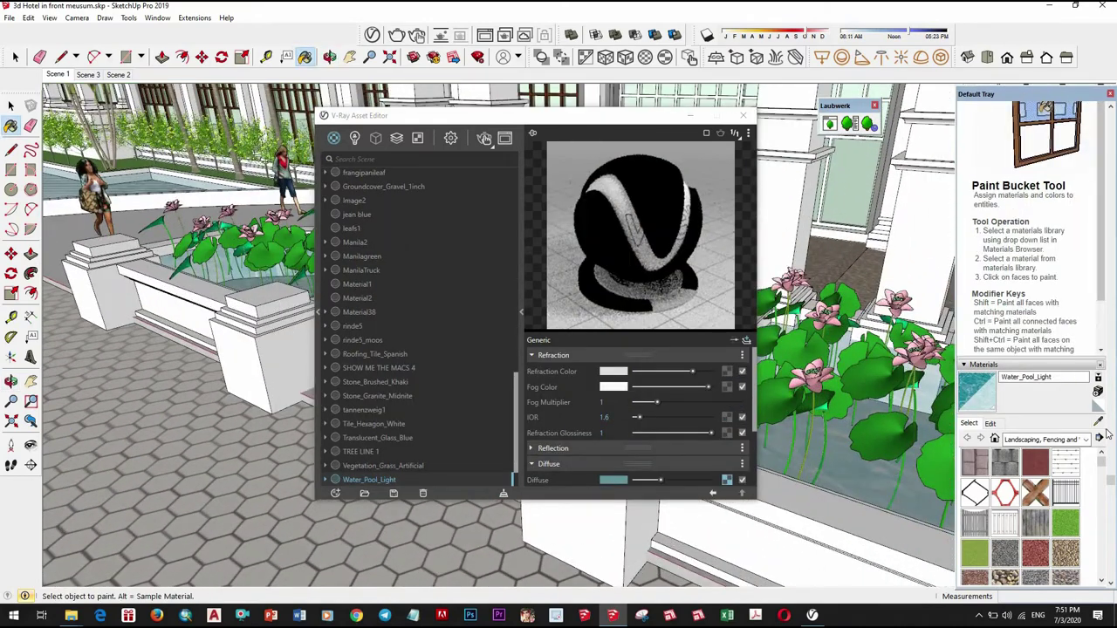
# - Give the [Color_004]1 wall a Reflection layer at 0.75 glossiness, then sample the blue door glass
pyautogui.moveTo(862, 355); pyautogui.dragTo(867, 445, button='middle')
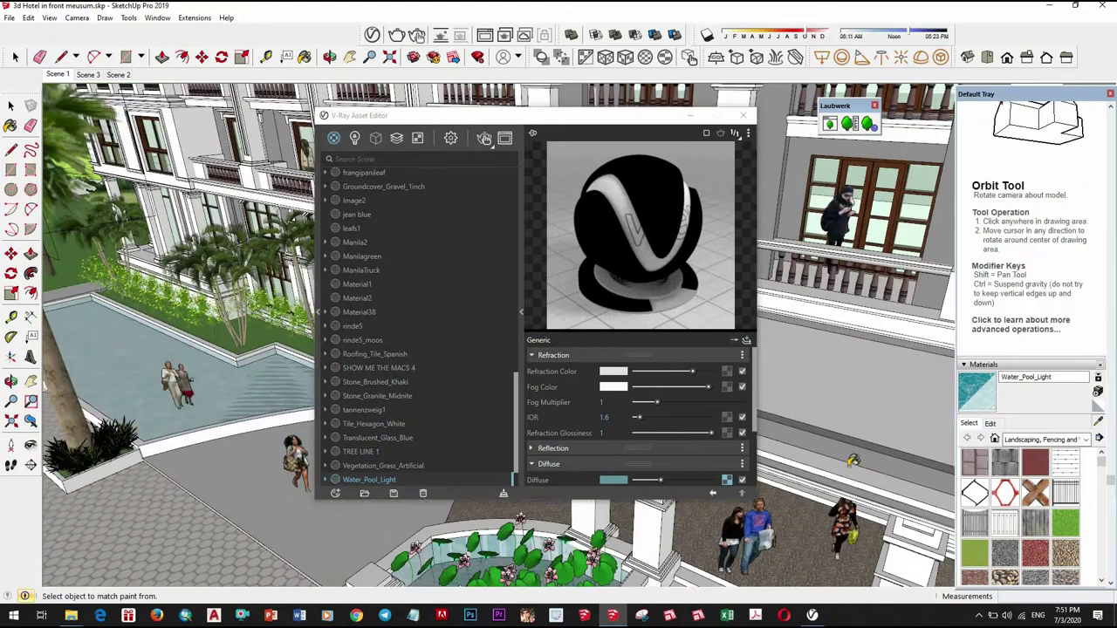
pyautogui.click(853, 460)
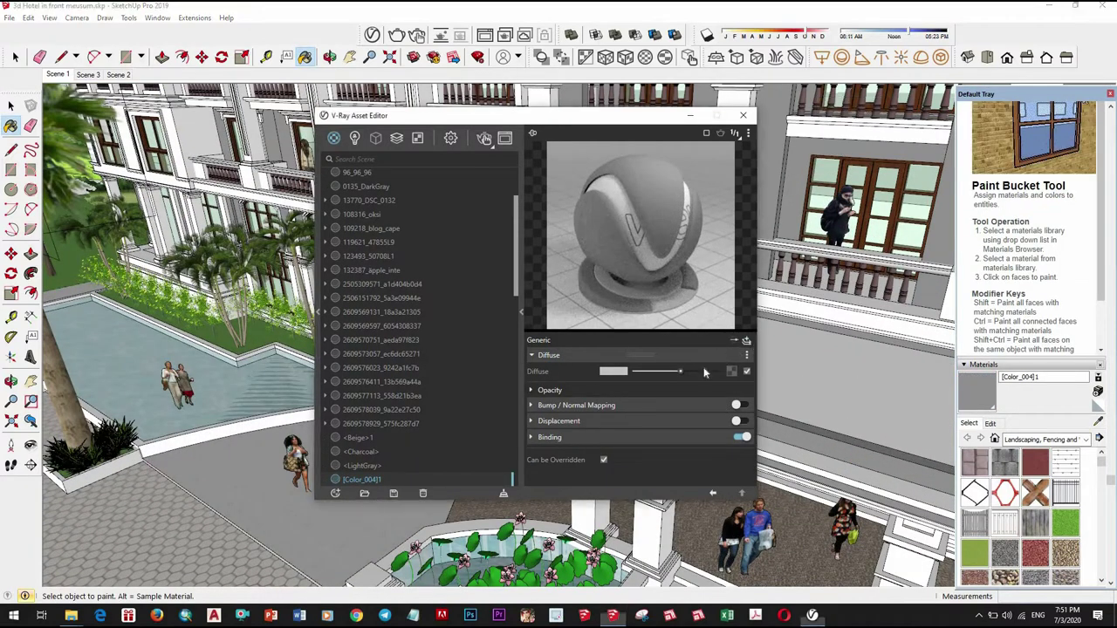
pyautogui.click(747, 340)
pyautogui.click(746, 381)
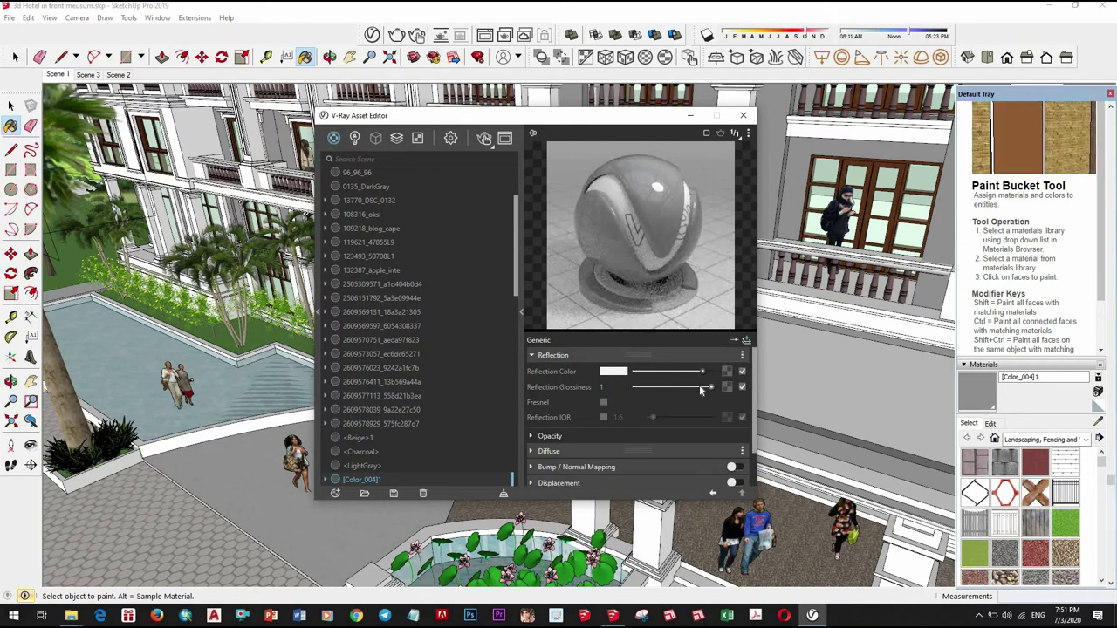
pyautogui.moveTo(700, 390); pyautogui.dragTo(692, 388)
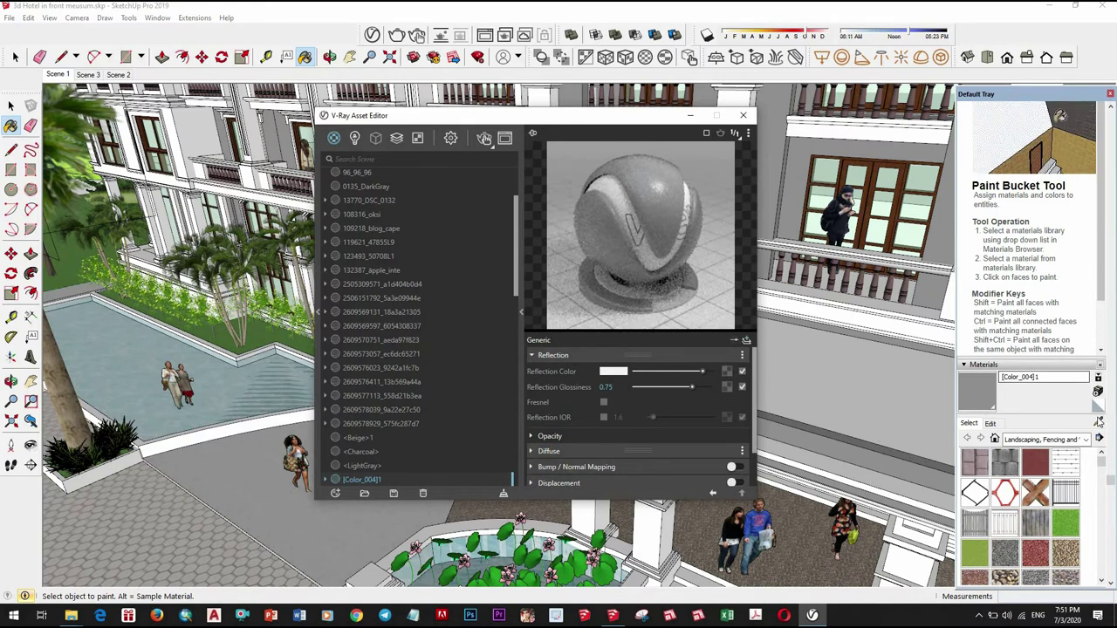
pyautogui.moveTo(872, 366)
pyautogui.mouseDown(button='middle')
pyautogui.moveTo(903, 323)
pyautogui.moveTo(873, 314)
pyautogui.mouseUp(button='middle')
pyautogui.keyDown('alt'); pyautogui.click(855, 288); pyautogui.keyUp('alt')
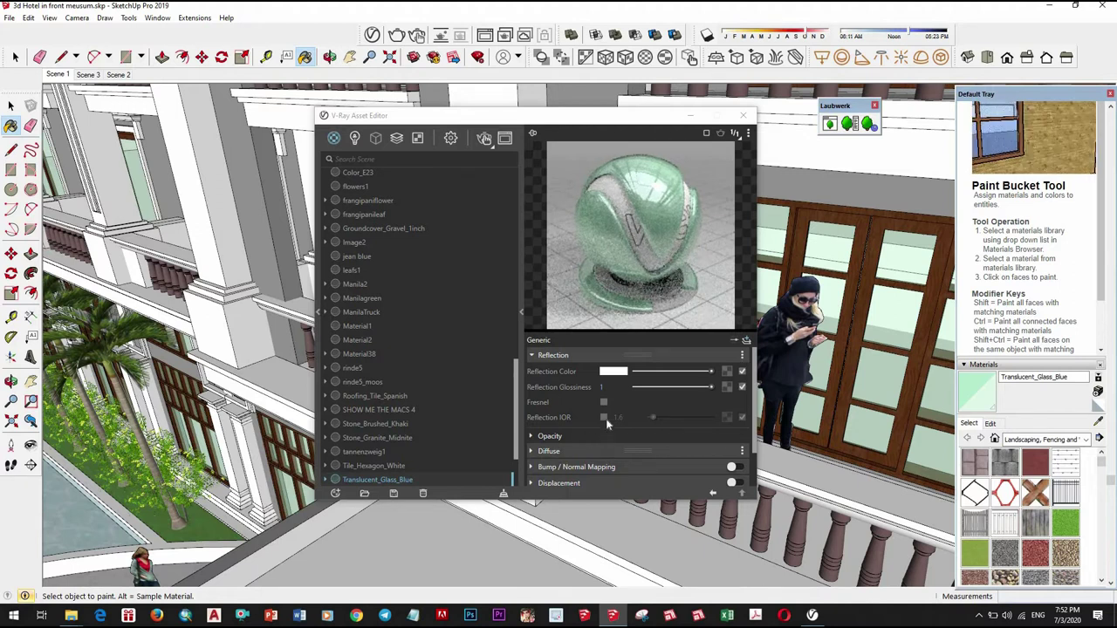
# - Add a Refraction layer to Translucent_Glass_Blue and a 0.9-glossy Reflection layer to Wood_Cherry_Original
pyautogui.click(747, 342)
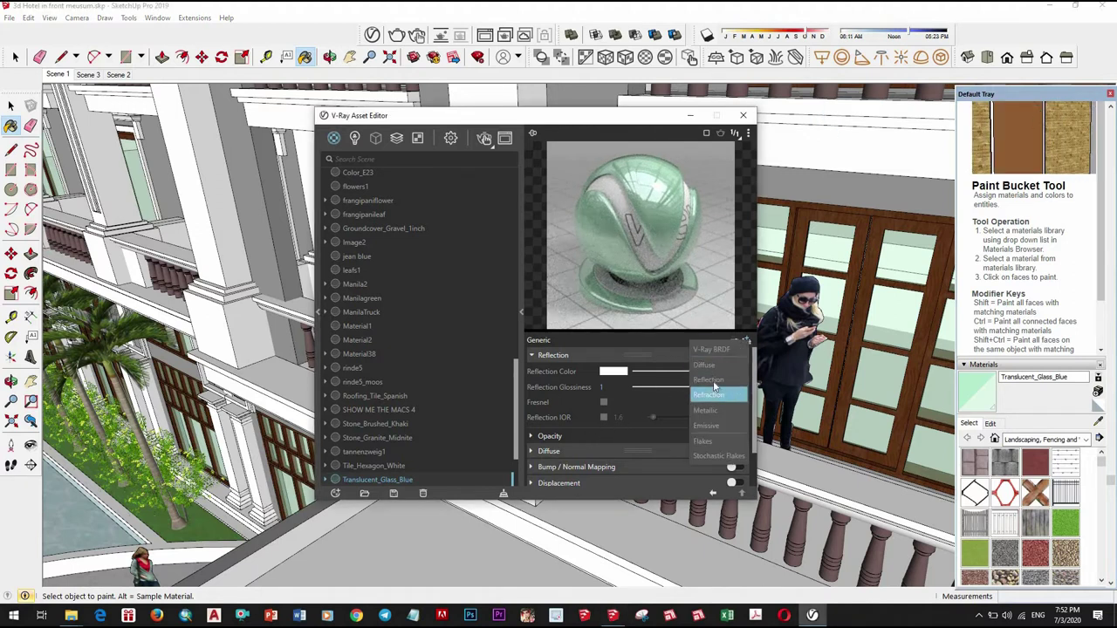
pyautogui.click(730, 409)
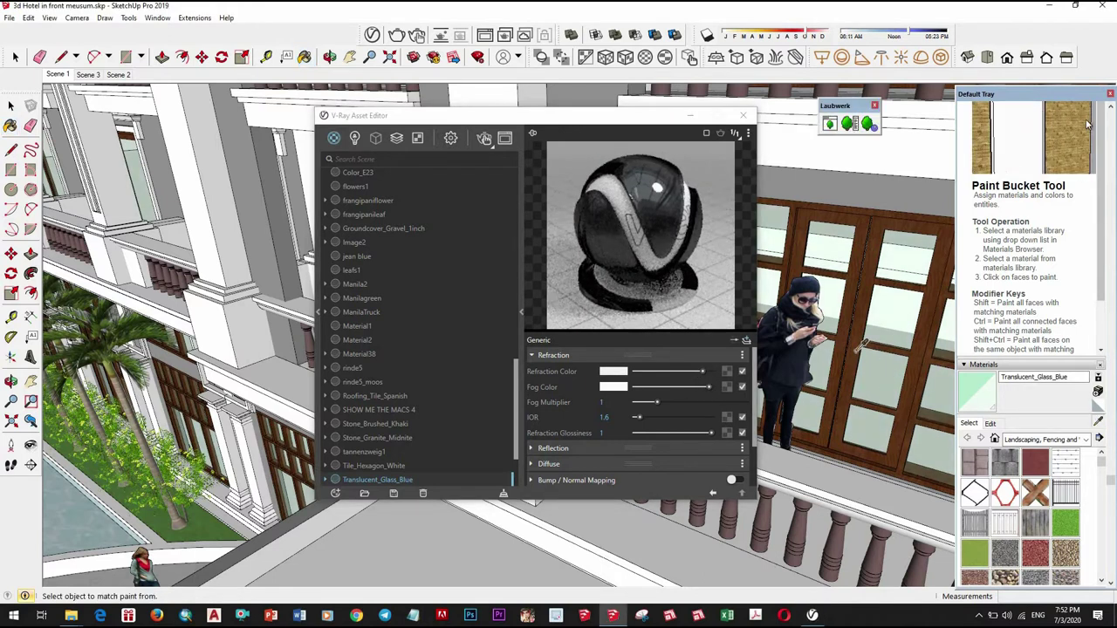
pyautogui.keyDown('alt'); pyautogui.click(857, 351); pyautogui.keyUp('alt')
pyautogui.rightClick(732, 372)
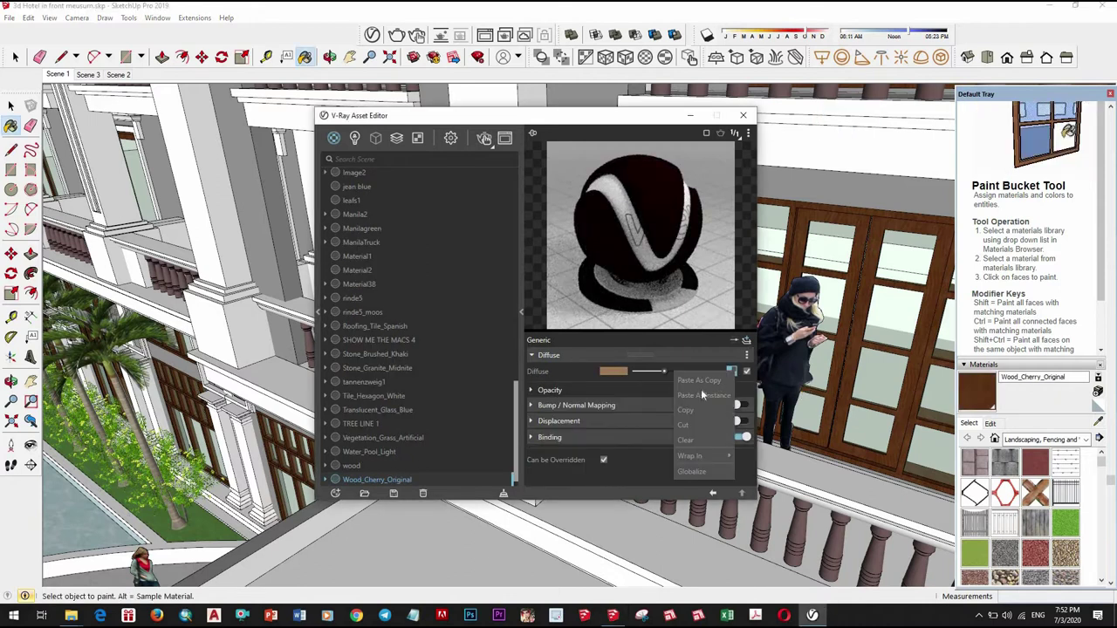
pyautogui.click(746, 341)
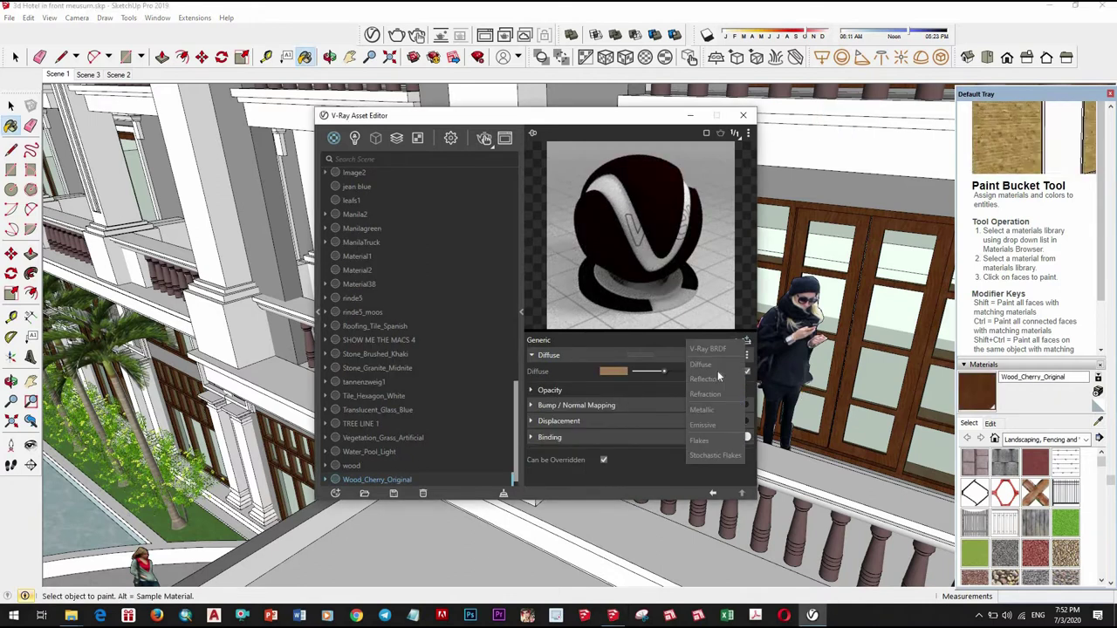
pyautogui.click(711, 375)
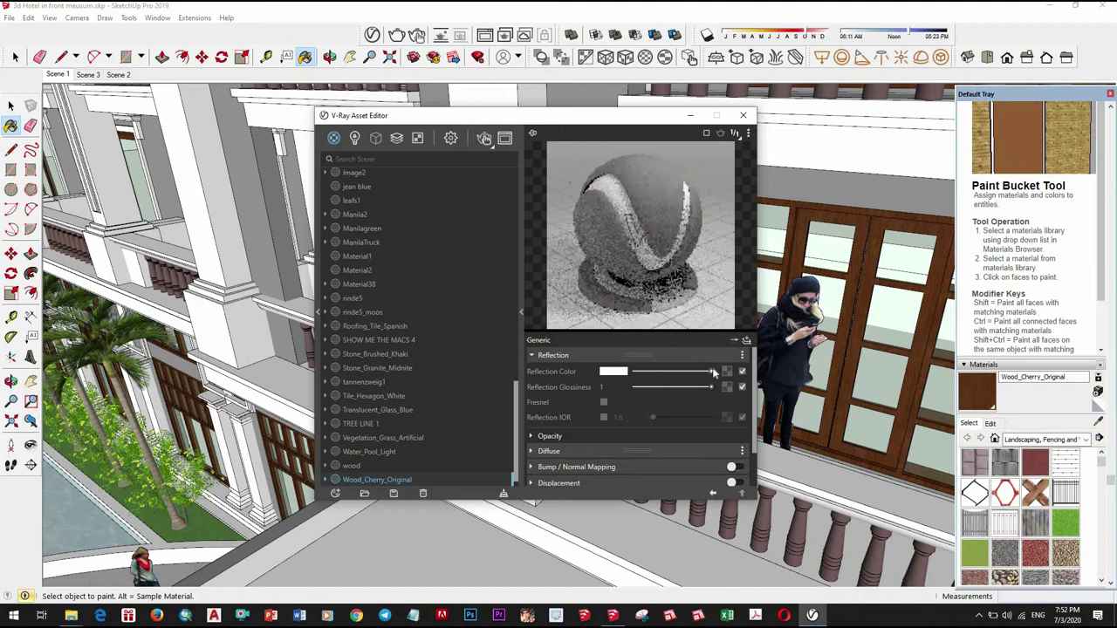
pyautogui.moveTo(706, 389); pyautogui.dragTo(701, 387)
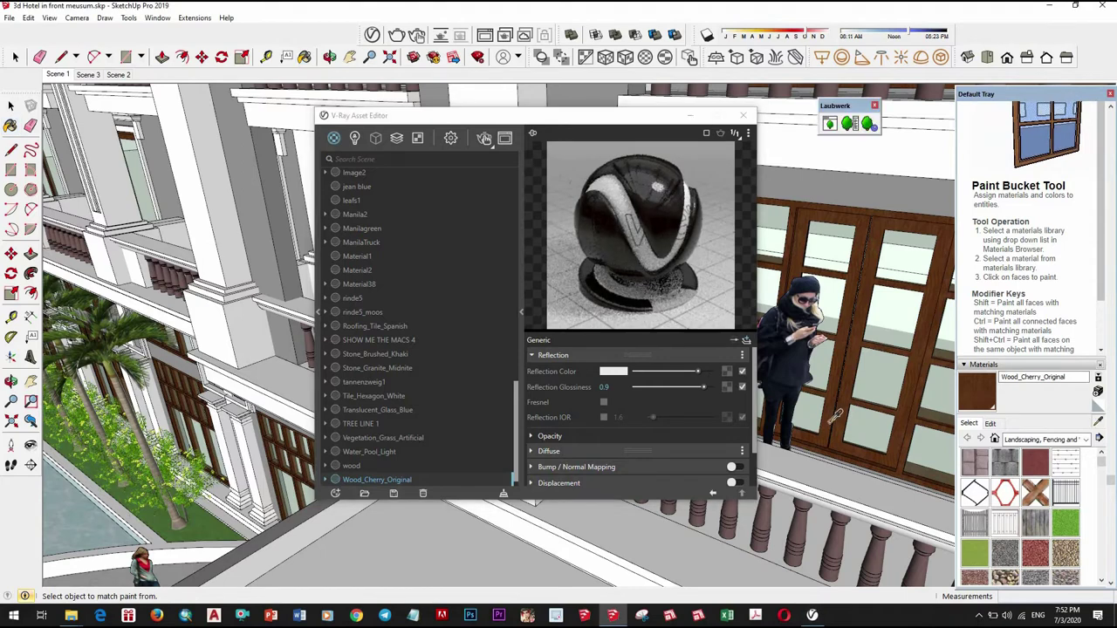
# - Sample the Color_A20 balustrade material from the balcony
pyautogui.moveTo(864, 445)
pyautogui.mouseDown(button='middle')
pyautogui.moveTo(493, 500)
pyautogui.moveTo(859, 367)
pyautogui.mouseUp(button='middle')
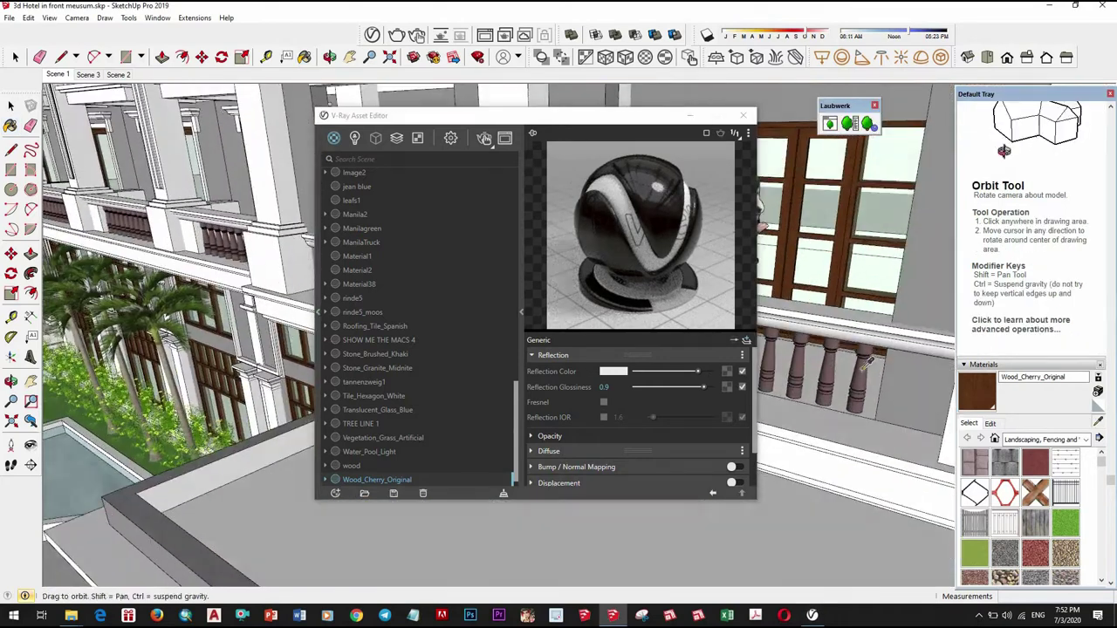
pyautogui.press('b')
pyautogui.keyDown('alt'); pyautogui.click(860, 367); pyautogui.keyUp('alt')
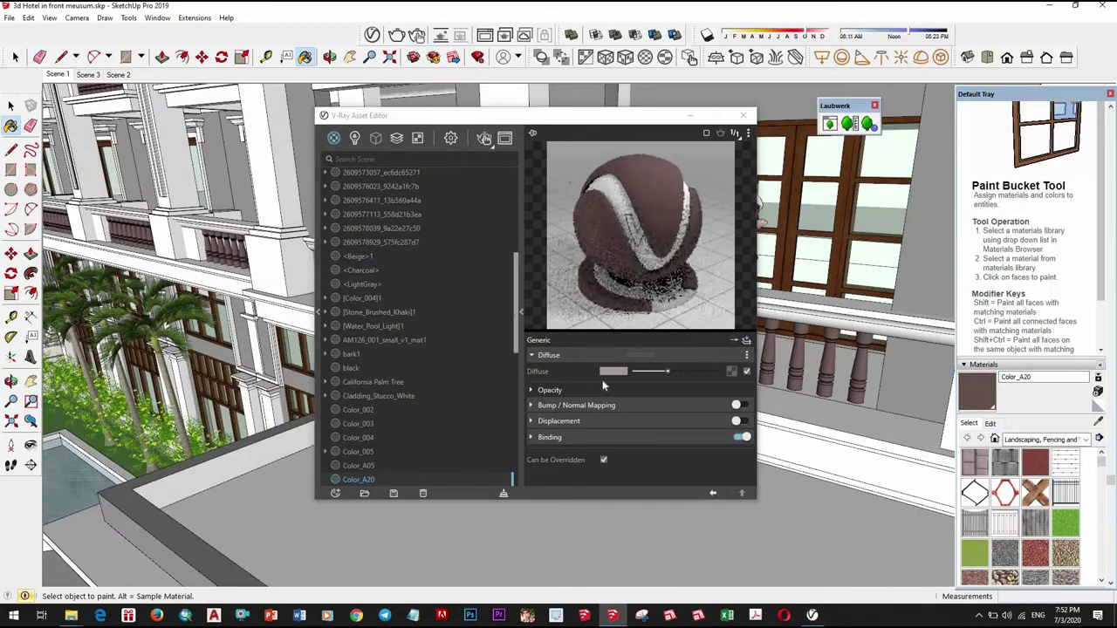
# - Add a Reflection layer to Color_A20 with glossiness 0.8
pyautogui.click(746, 340)
pyautogui.click(719, 380)
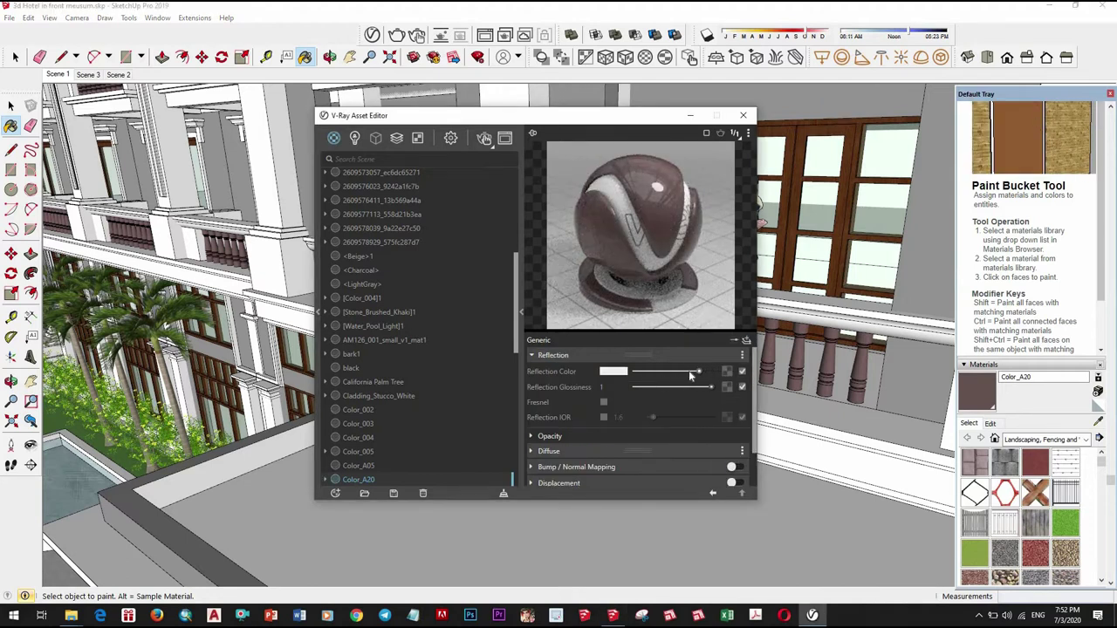
pyautogui.moveTo(711, 387); pyautogui.dragTo(703, 386)
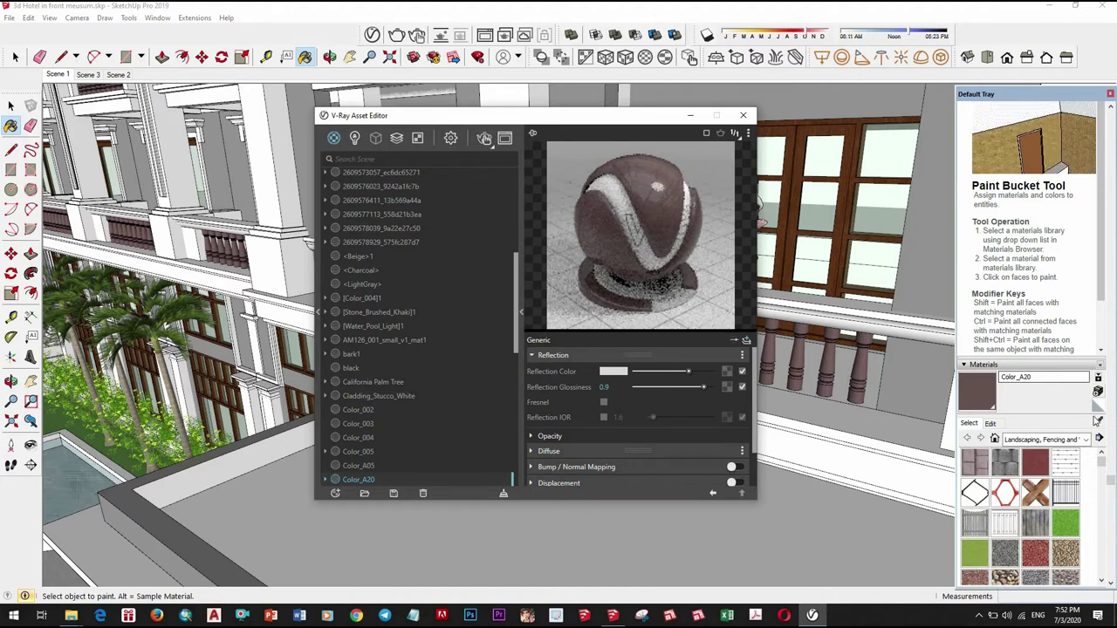
pyautogui.click(690, 388)
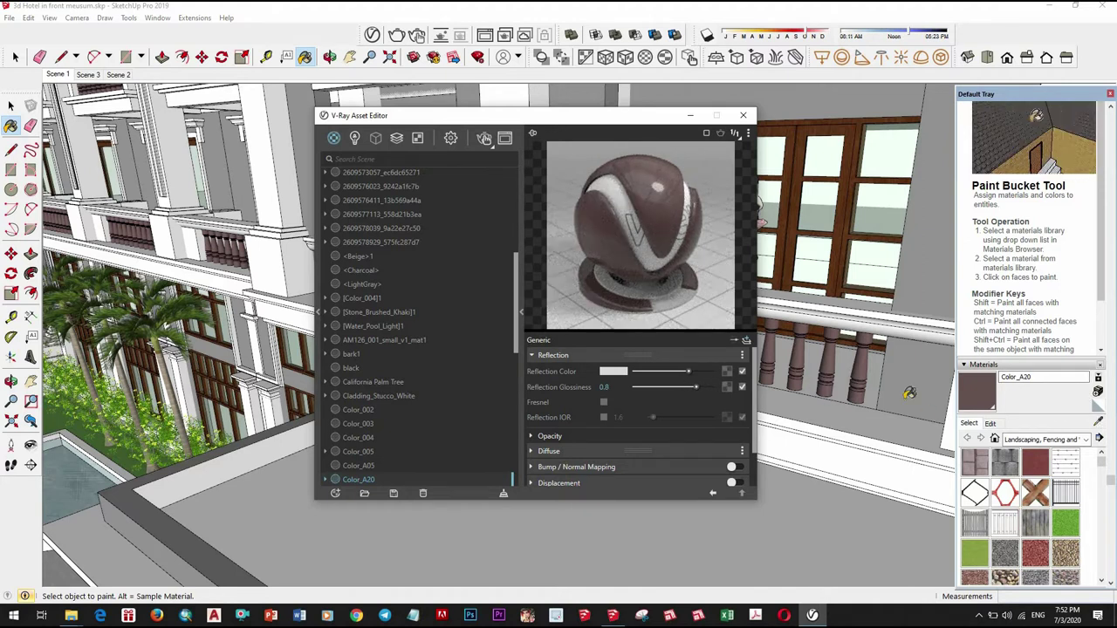
# - Resample Wood_Cherry_Original and set its reflection glossiness to 0.85
pyautogui.press('alt')
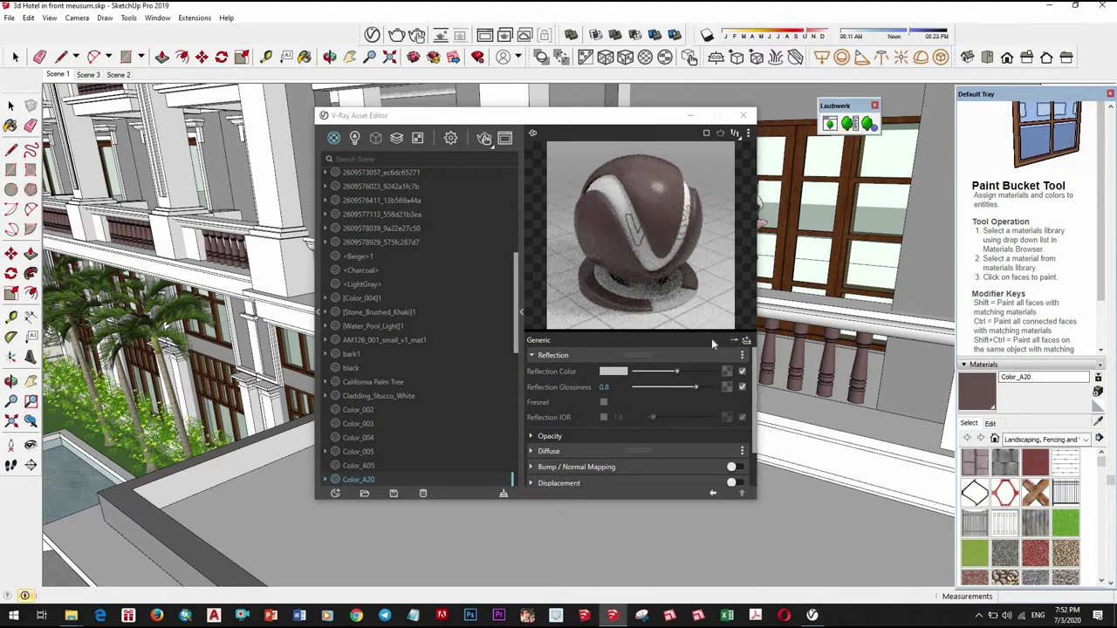
pyautogui.click(685, 373)
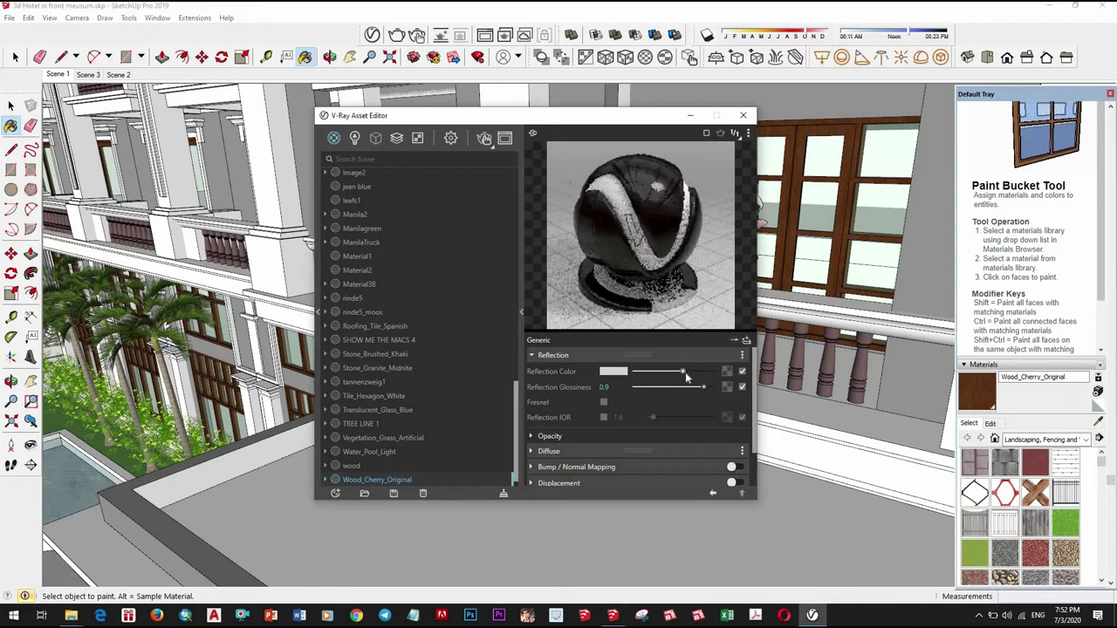
pyautogui.click(696, 388)
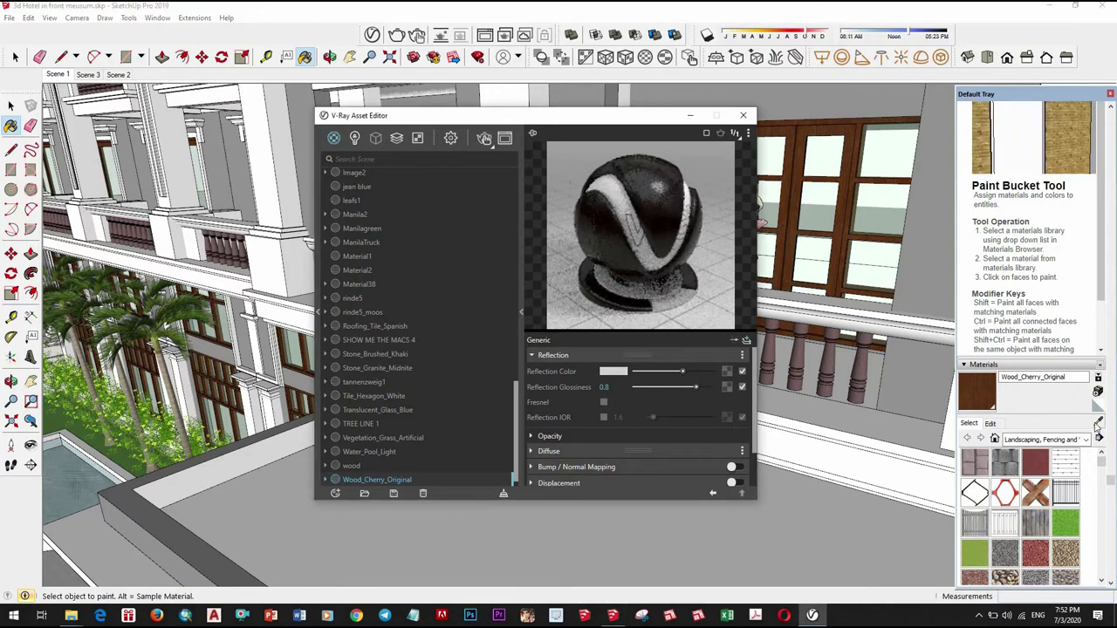
pyautogui.hotkey('ctrl', 'z')
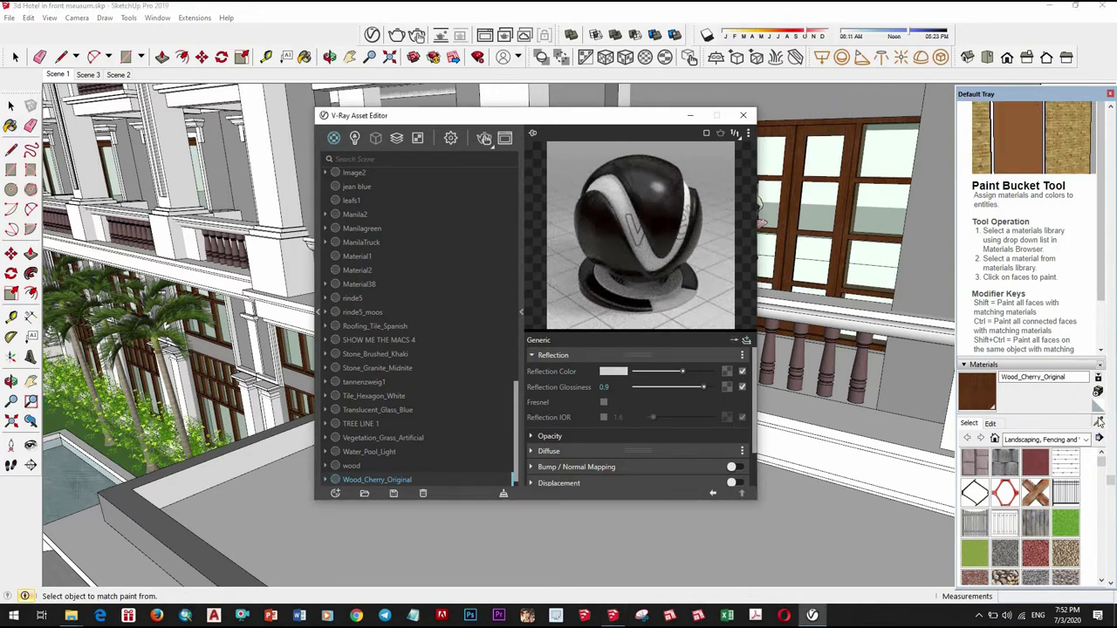
pyautogui.click(1099, 423)
pyautogui.moveTo(703, 392); pyautogui.dragTo(699, 391)
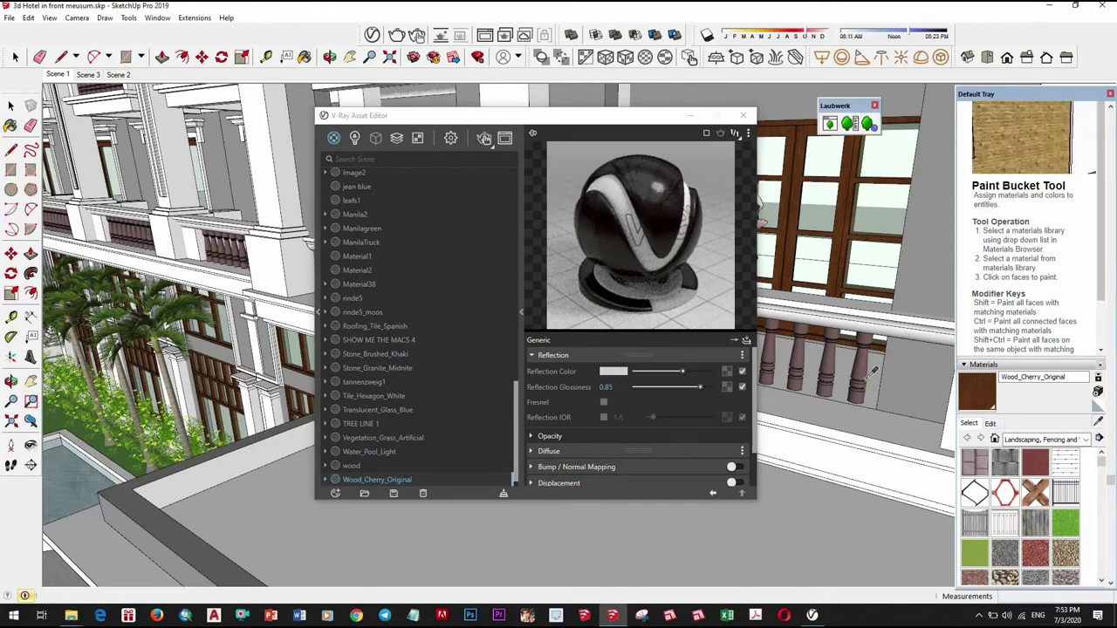
pyautogui.moveTo(803, 288)
pyautogui.mouseDown(button='middle')
pyautogui.moveTo(825, 301)
pyautogui.moveTo(855, 227)
pyautogui.mouseUp(button='middle')
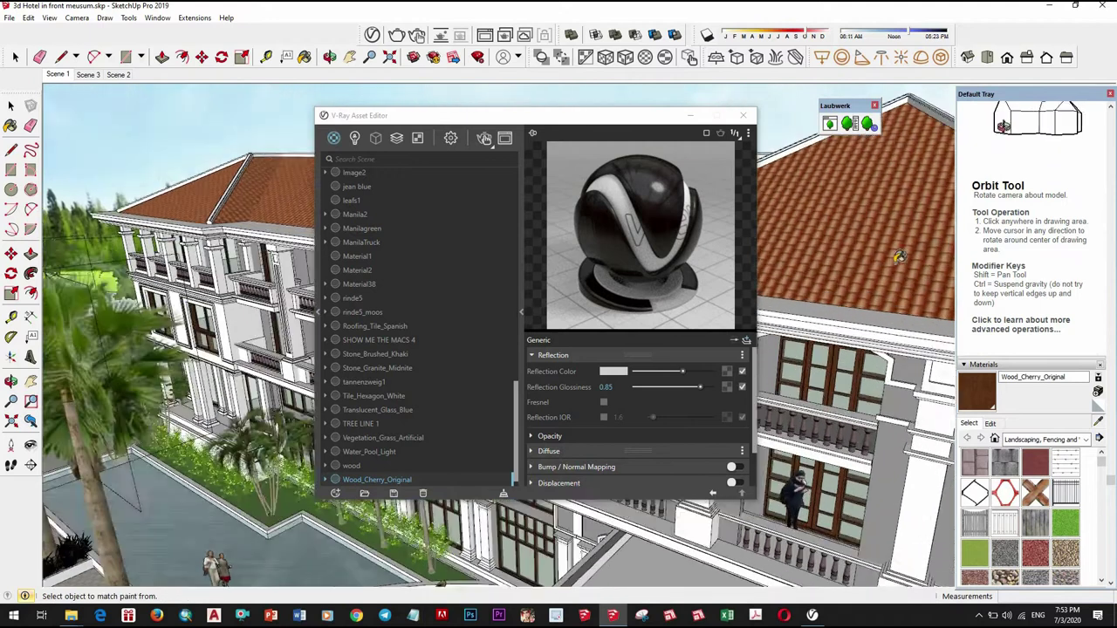
# - Give Roofing_Tile_Spanish a bump map from its own texture at amount 1.69
pyautogui.keyDown('alt'); pyautogui.click(855, 227); pyautogui.keyUp('alt')
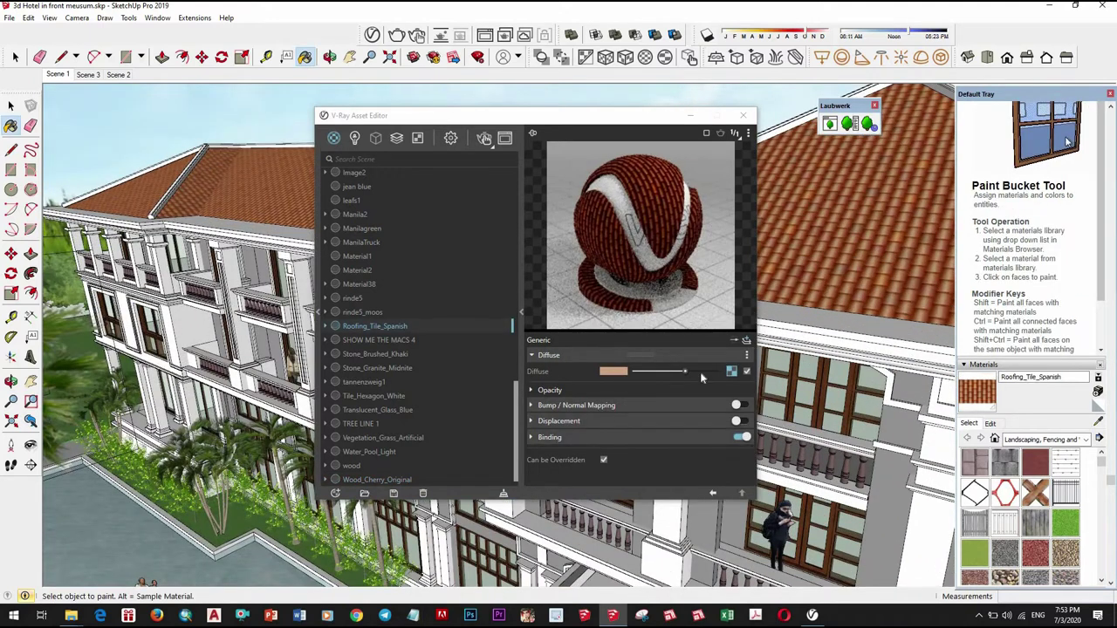
pyautogui.click(731, 371)
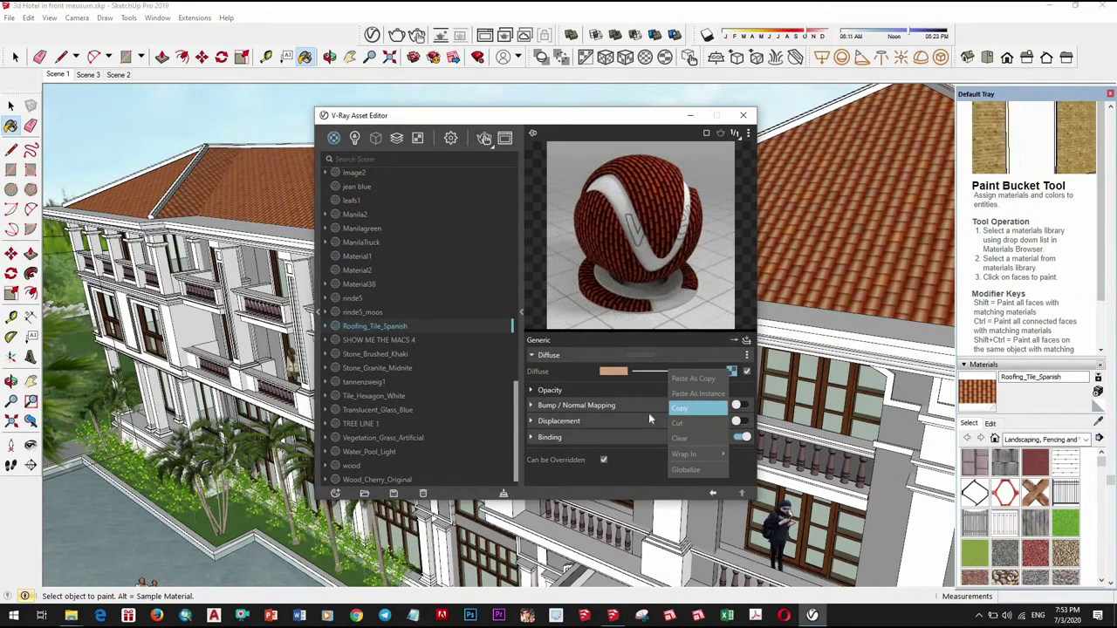
pyautogui.click(736, 405)
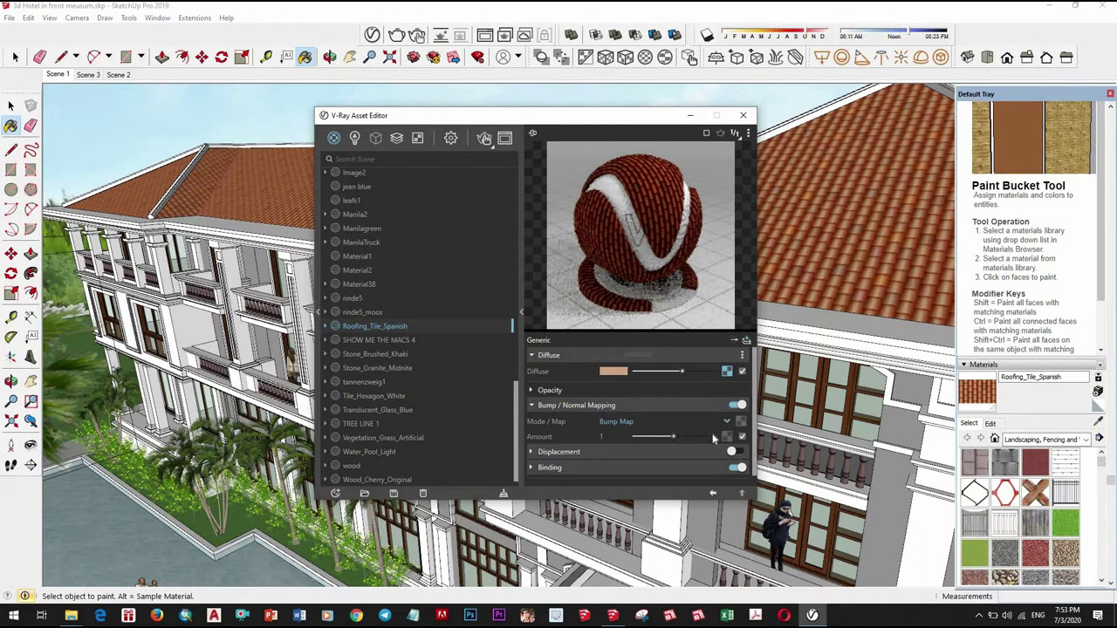
pyautogui.rightClick(738, 421)
pyautogui.click(711, 430)
pyautogui.moveTo(683, 437); pyautogui.dragTo(703, 437)
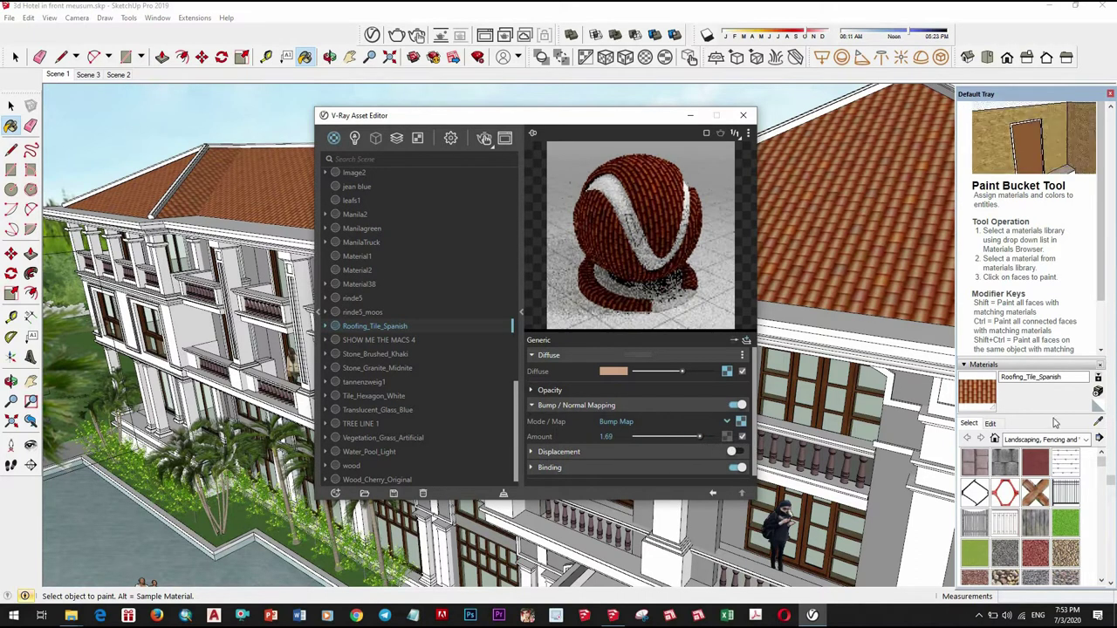
# - Sample the artificial grass and use its diffuse texture as a bump map at amount 2
pyautogui.moveTo(855, 262)
pyautogui.mouseDown(button='middle')
pyautogui.moveTo(925, 331)
pyautogui.moveTo(748, 510)
pyautogui.mouseUp(button='middle')
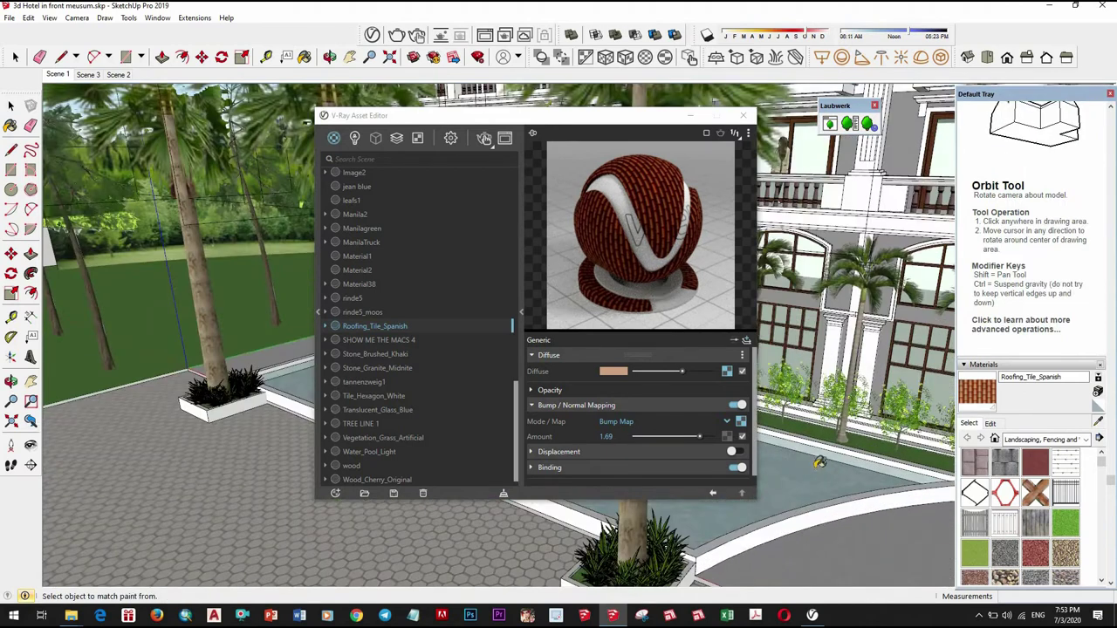
pyautogui.keyDown('alt'); pyautogui.click(818, 466); pyautogui.keyUp('alt')
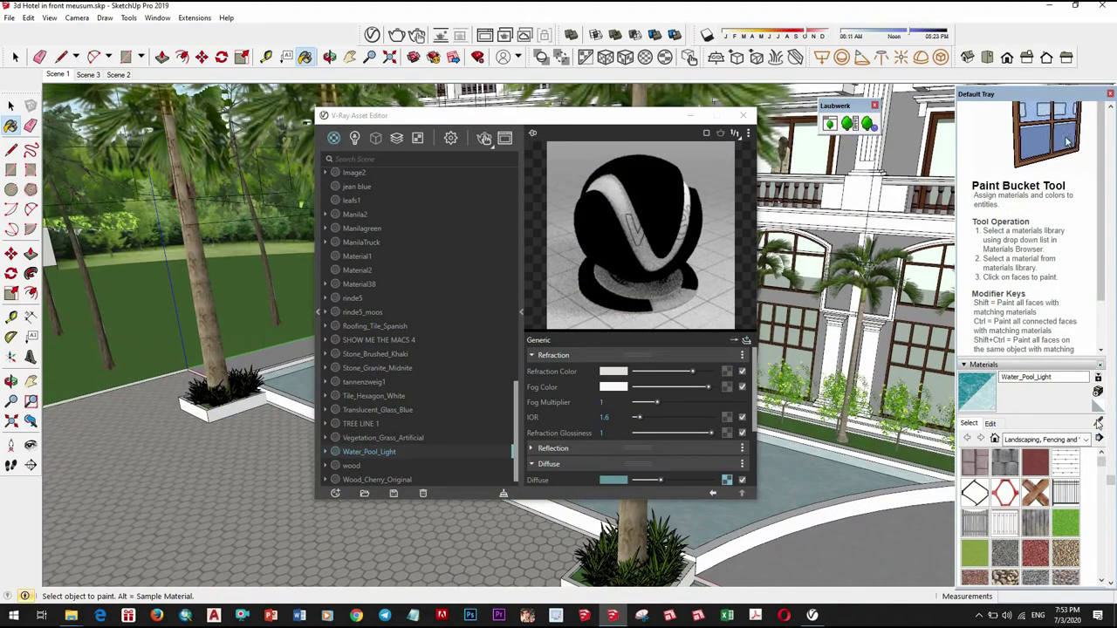
pyautogui.keyDown('alt'); pyautogui.click(894, 435); pyautogui.keyUp('alt')
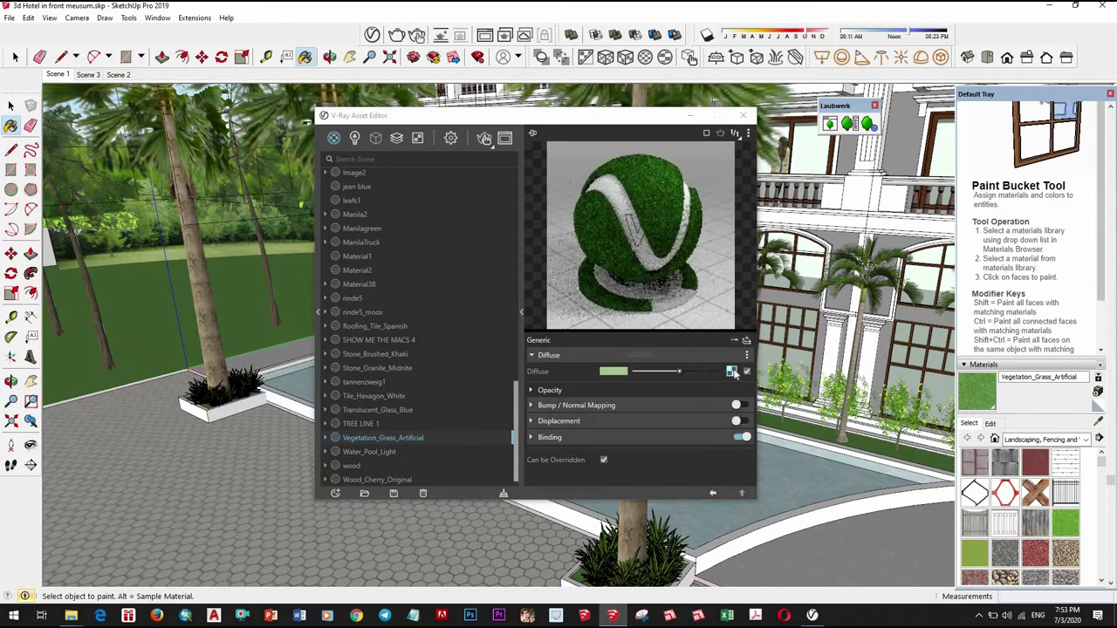
pyautogui.rightClick(730, 372)
pyautogui.click(685, 409)
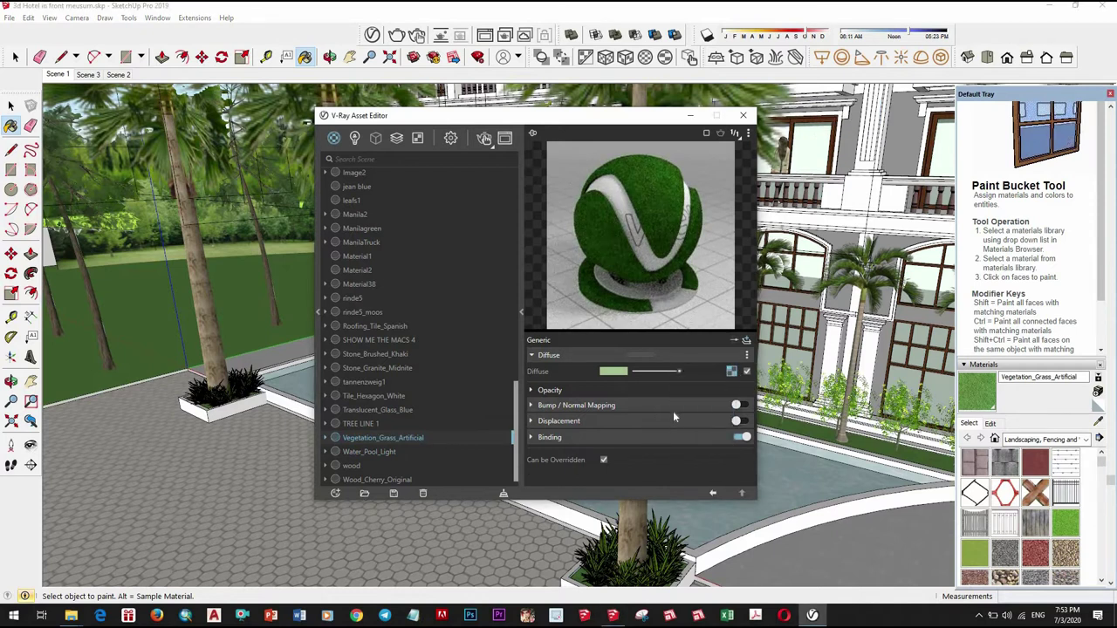
pyautogui.click(738, 405)
pyautogui.rightClick(744, 425)
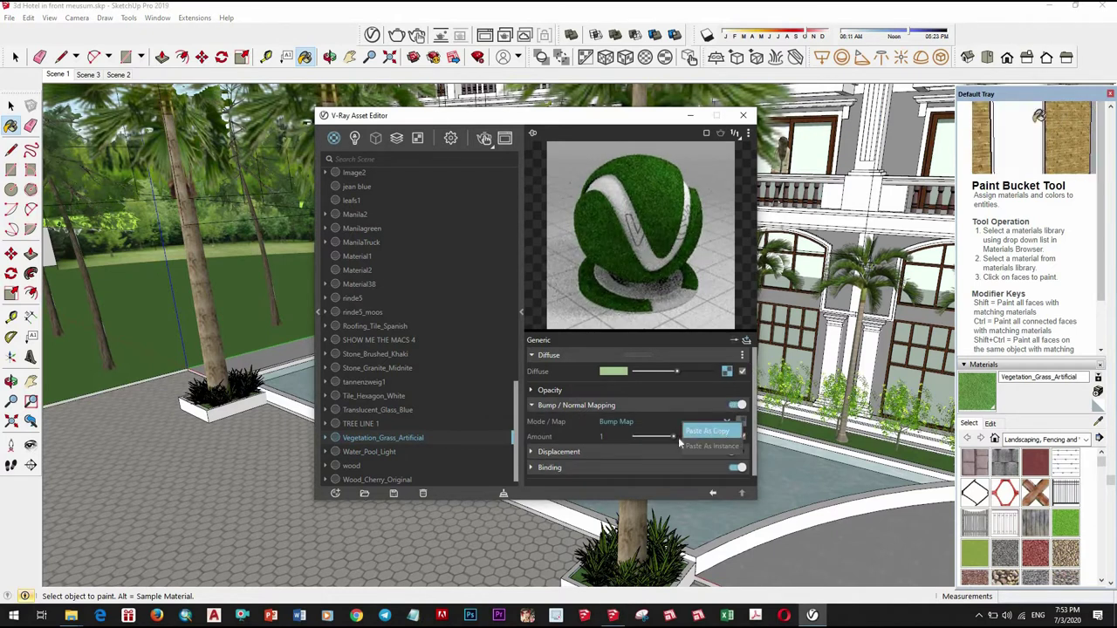
pyautogui.click(731, 433)
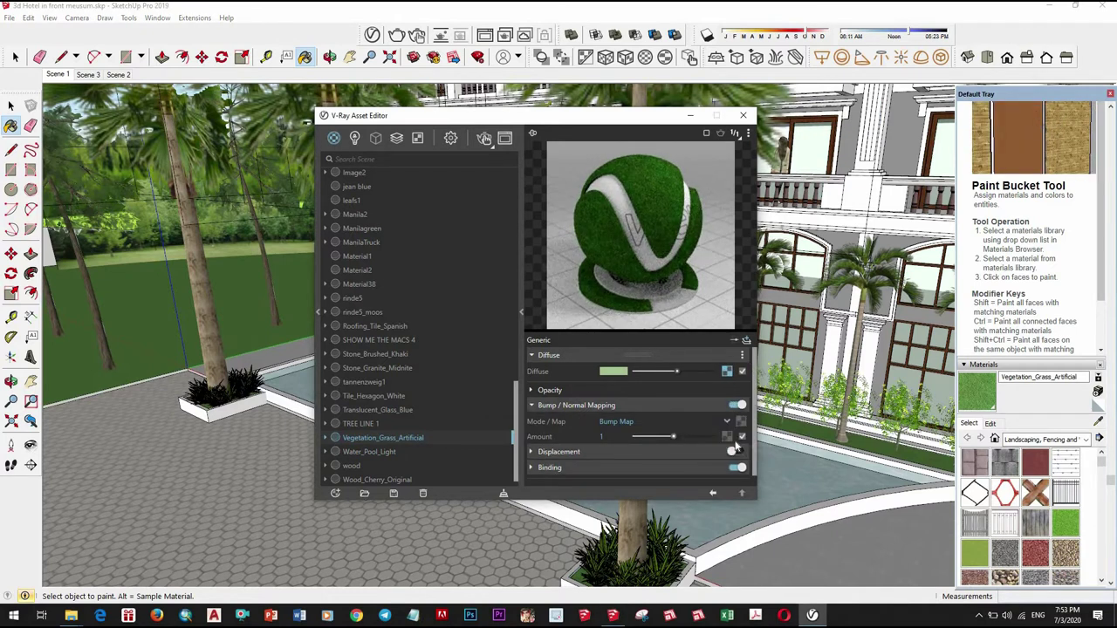
# - Add a Reflection layer to the grass material with 0.65 glossiness
pyautogui.click(747, 339)
pyautogui.click(720, 382)
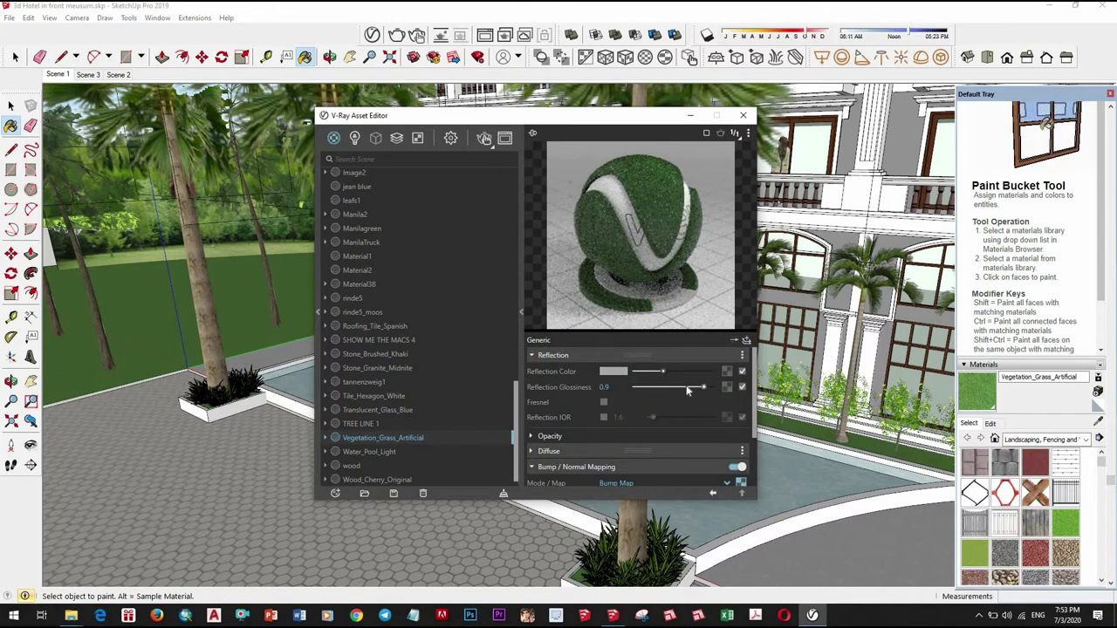
pyautogui.click(687, 390)
pyautogui.moveTo(288, 410)
pyautogui.mouseDown(button='middle')
pyautogui.moveTo(312, 403)
pyautogui.moveTo(262, 410)
pyautogui.moveTo(747, 340)
pyautogui.moveTo(643, 129)
pyautogui.mouseUp(button='middle')
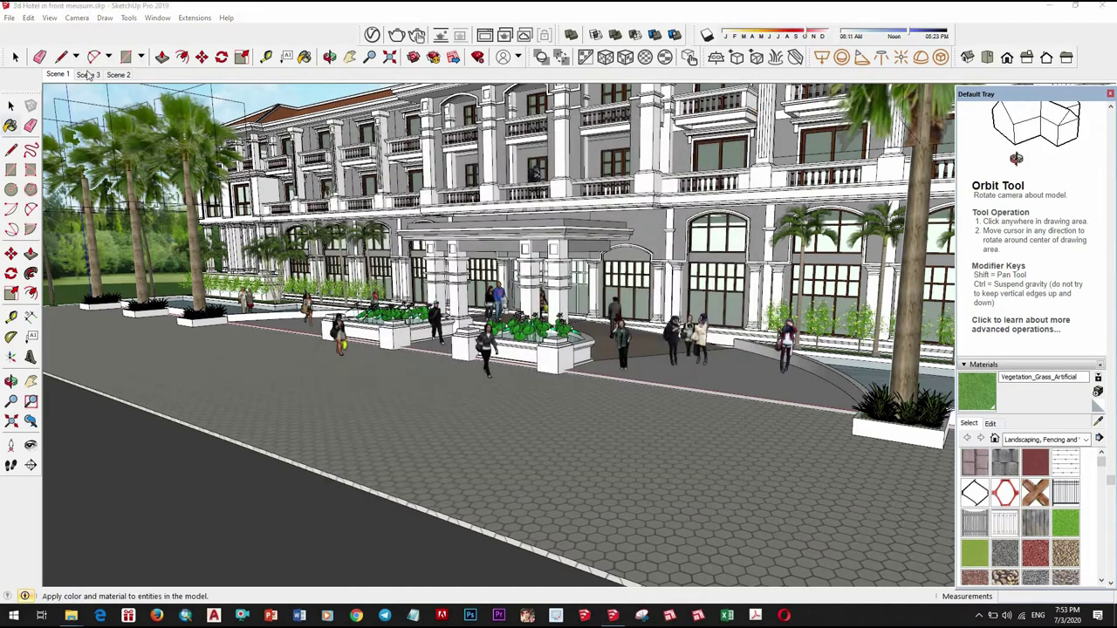
# - Switch scene and start Save As, browsing to D:\Villa Concept\3D
pyautogui.click(56, 74)
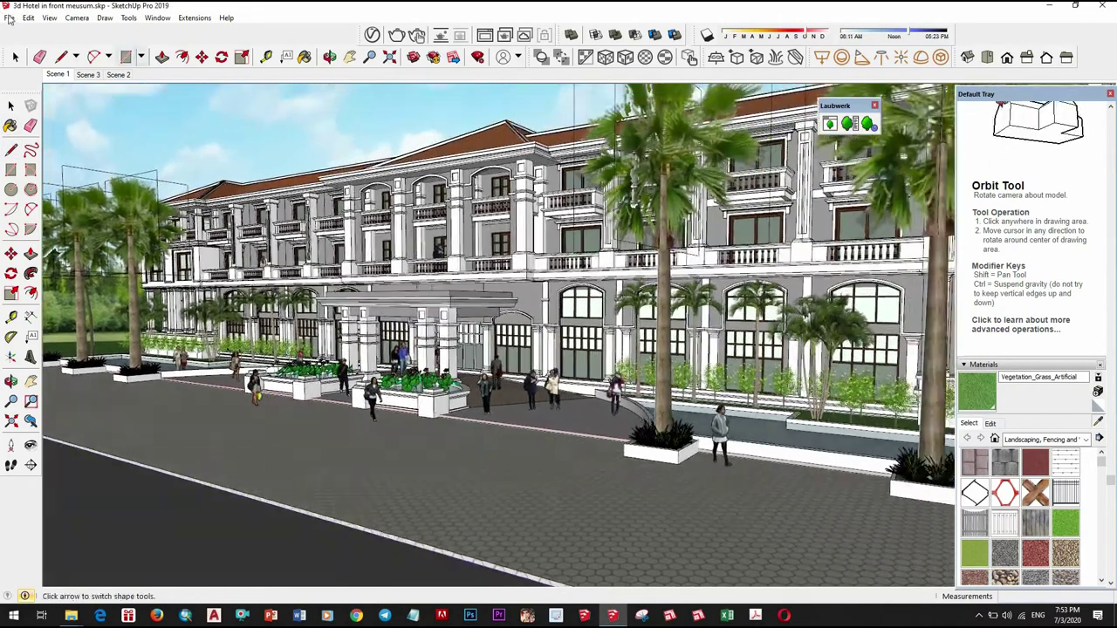
pyautogui.click(9, 18)
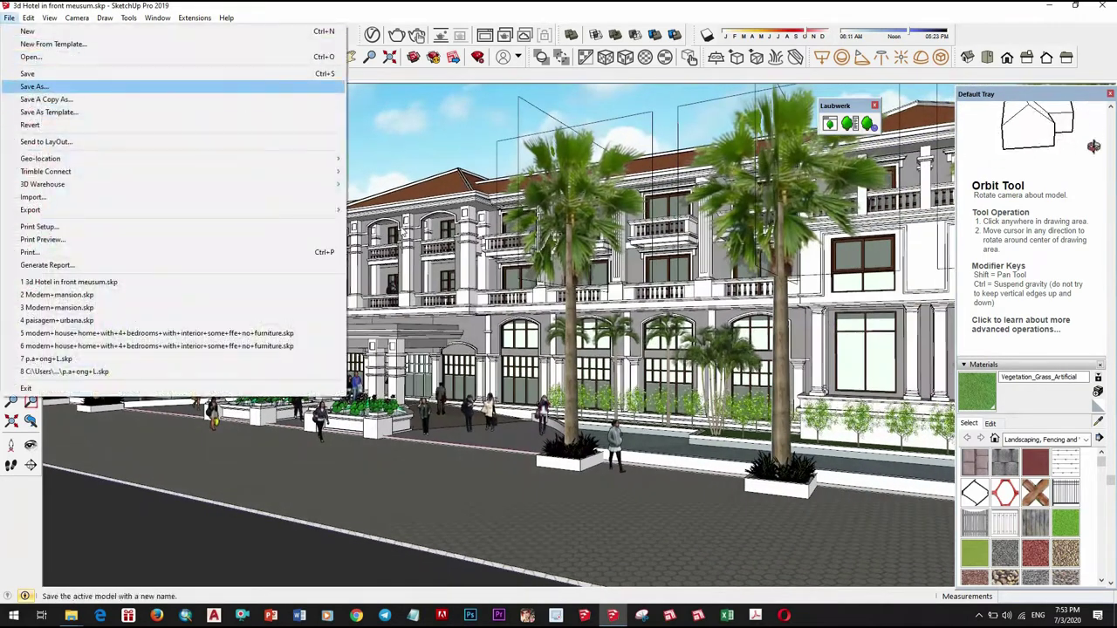
pyautogui.click(34, 86)
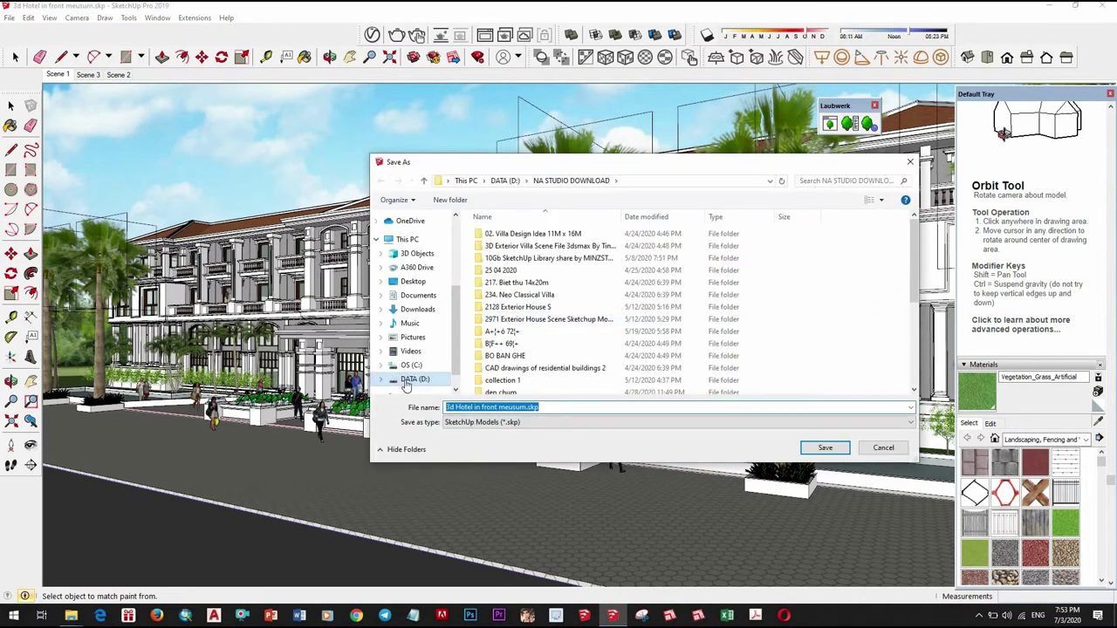
pyautogui.hotkey('alt', 'Up')
pyautogui.scroll(-3, 510, 366)
pyautogui.scroll(-3, 510, 367)
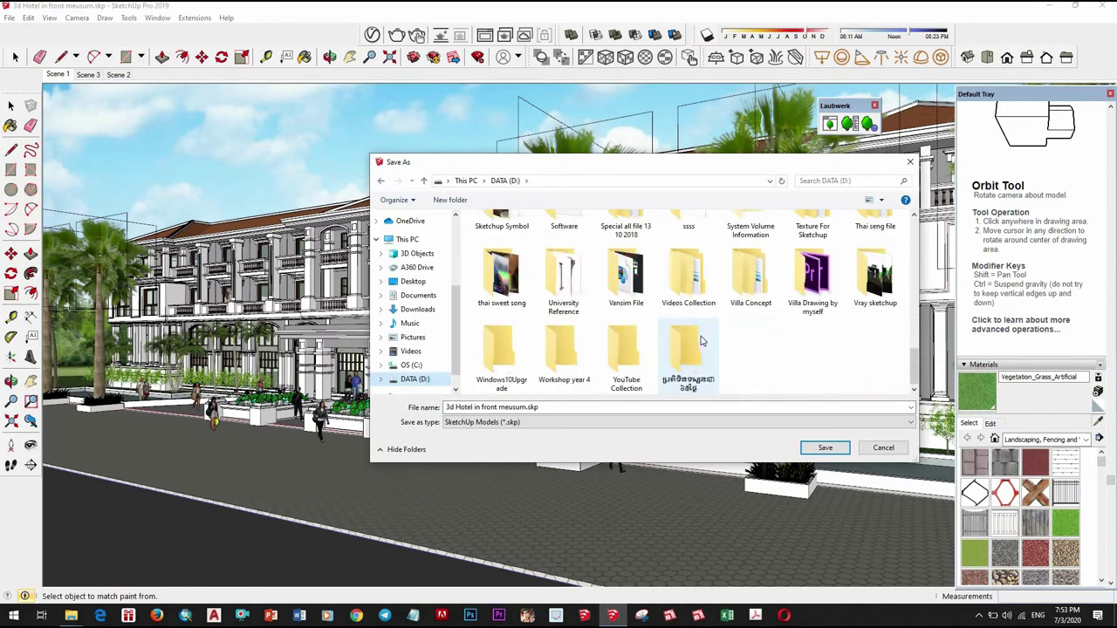
pyautogui.scroll(-3, 510, 366)
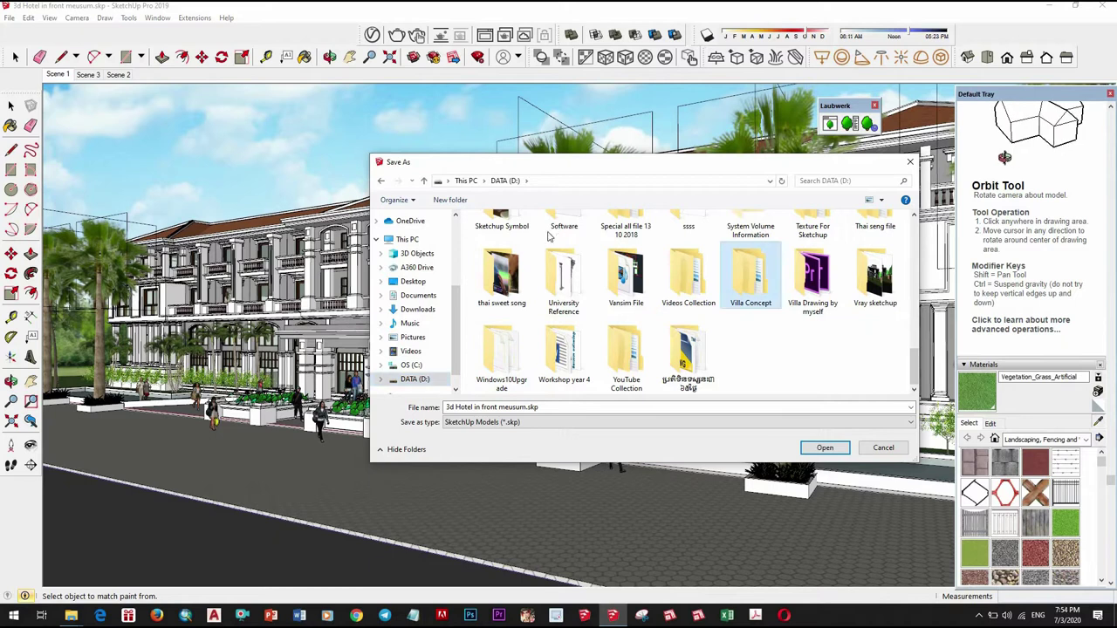
pyautogui.doubleClick(751, 274)
pyautogui.doubleClick(490, 234)
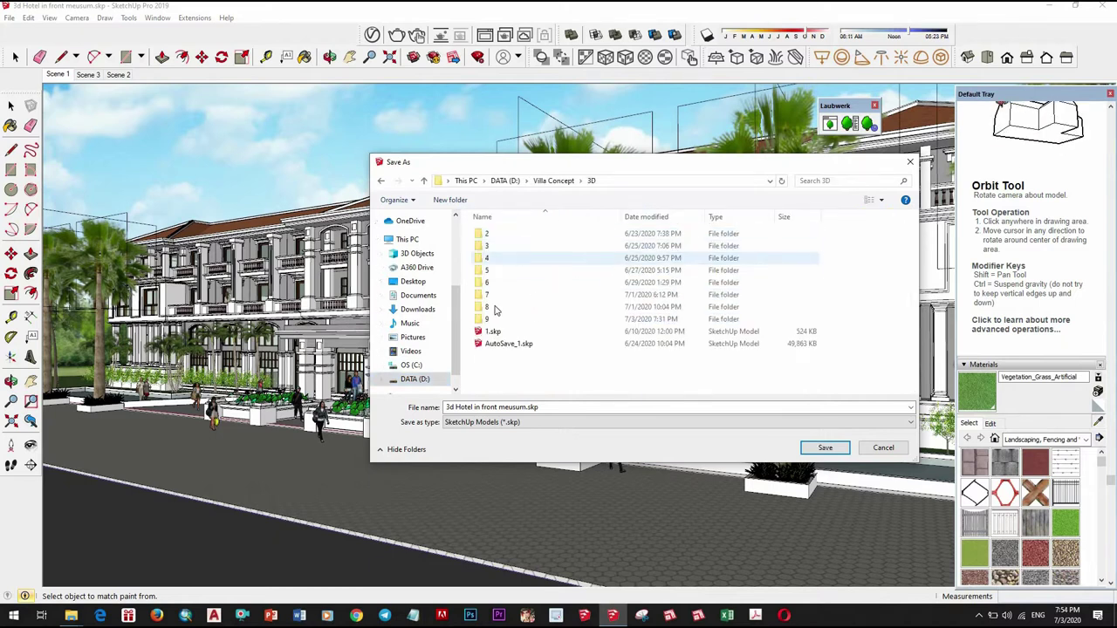
# - Create a new folder named 10 inside 3D and open it
pyautogui.rightClick(549, 371)
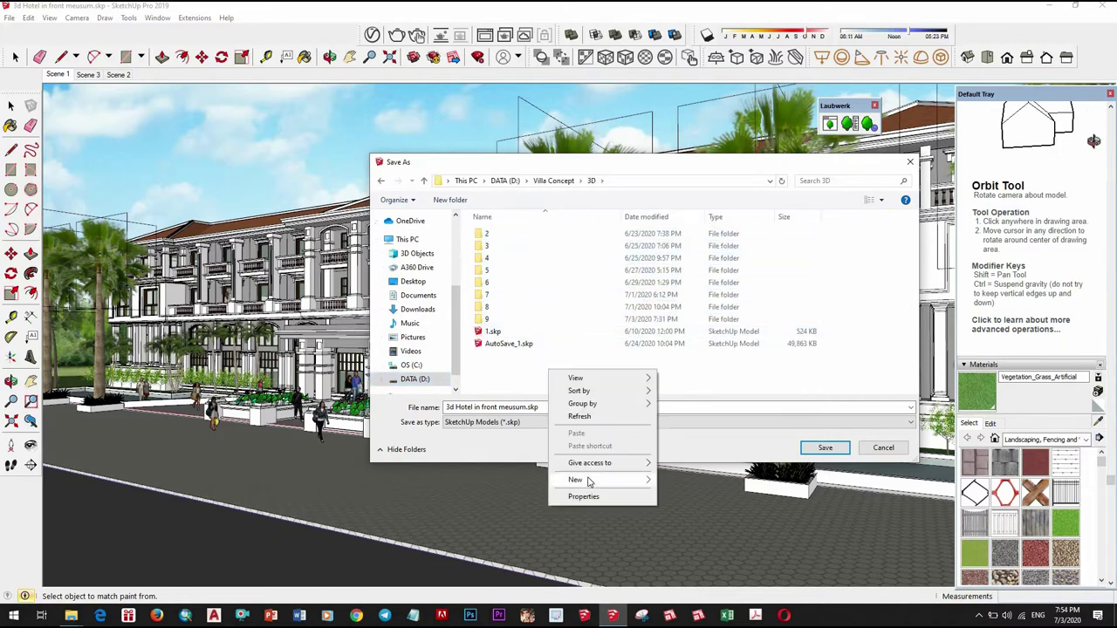
pyautogui.moveTo(602, 480)
pyautogui.click(698, 481)
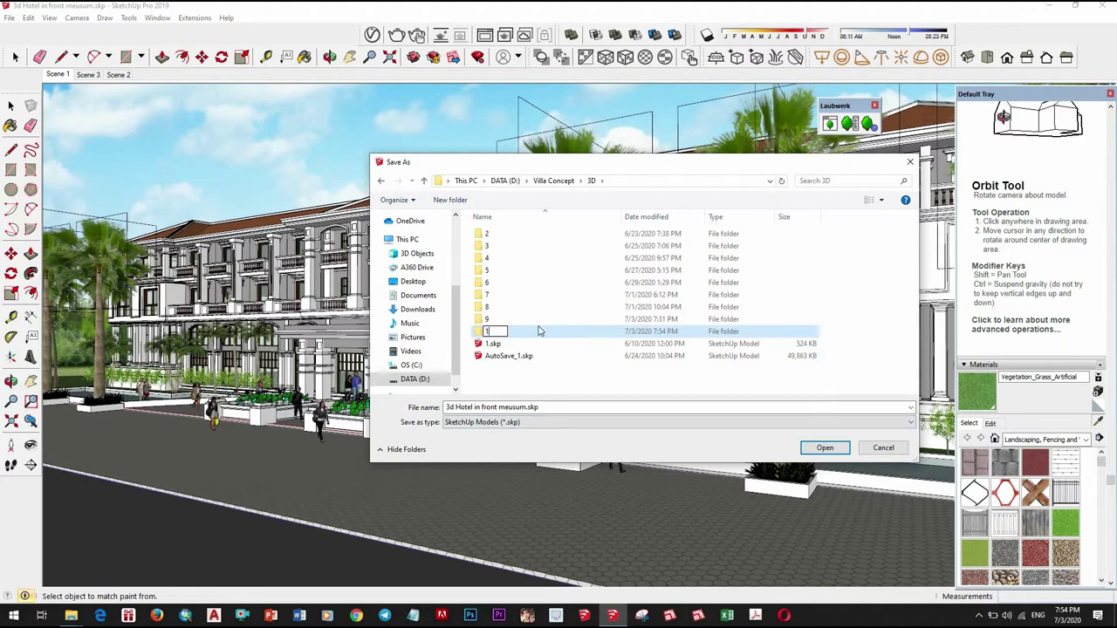
pyautogui.write('0')
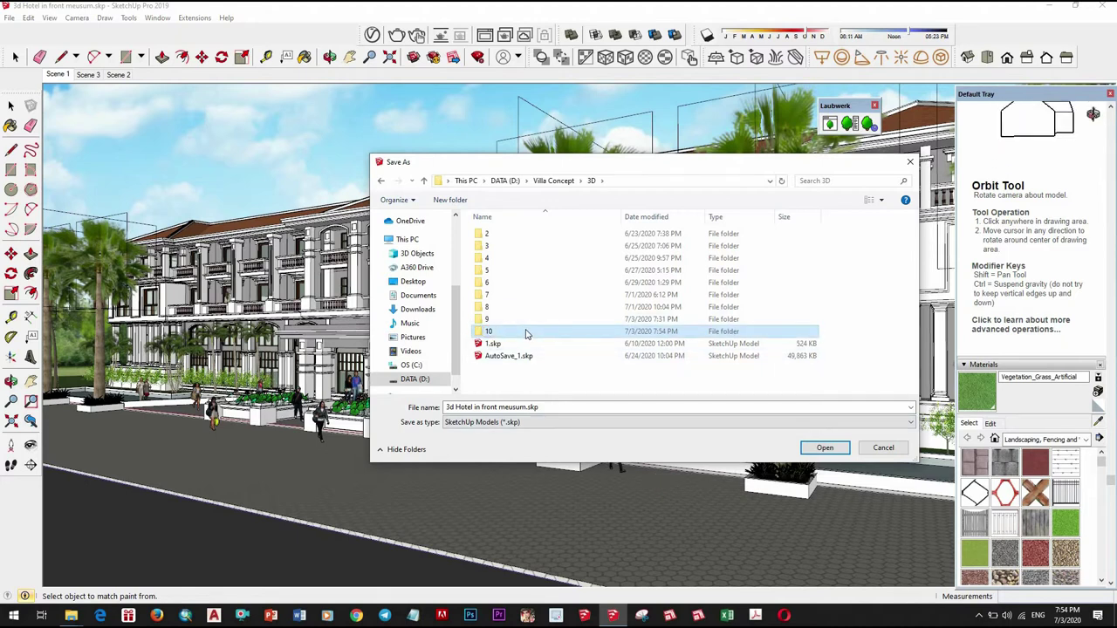
pyautogui.press('Return')
pyautogui.press('Return')
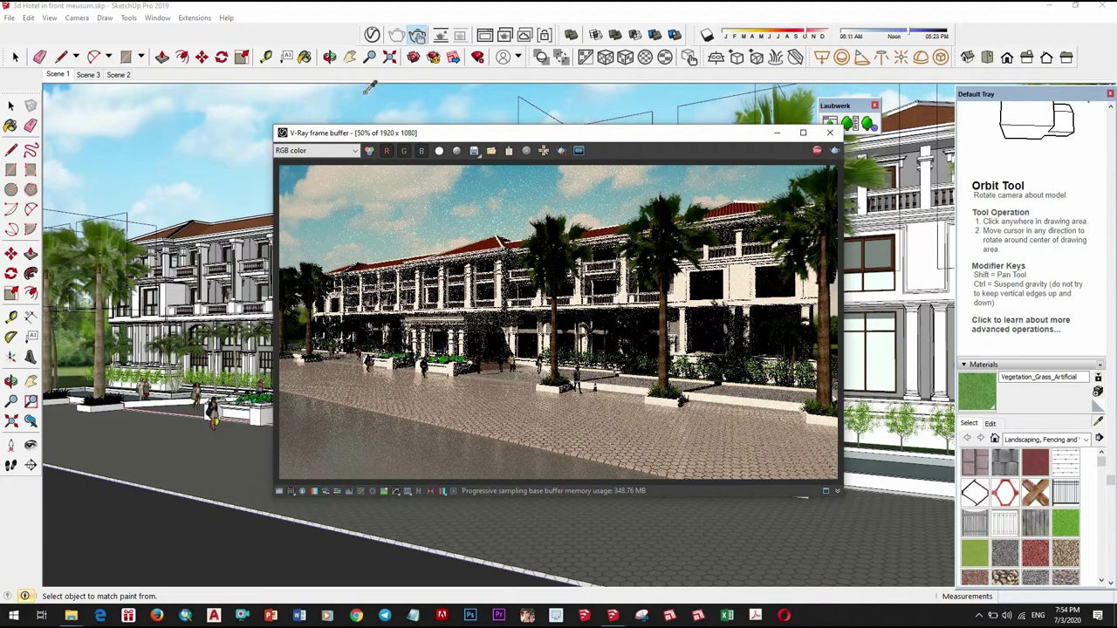
# - Zoom in and out to inspect the hotel street render, then close the frame buffer
pyautogui.scroll(1, 534, 347)
pyautogui.scroll(3, 534, 348)
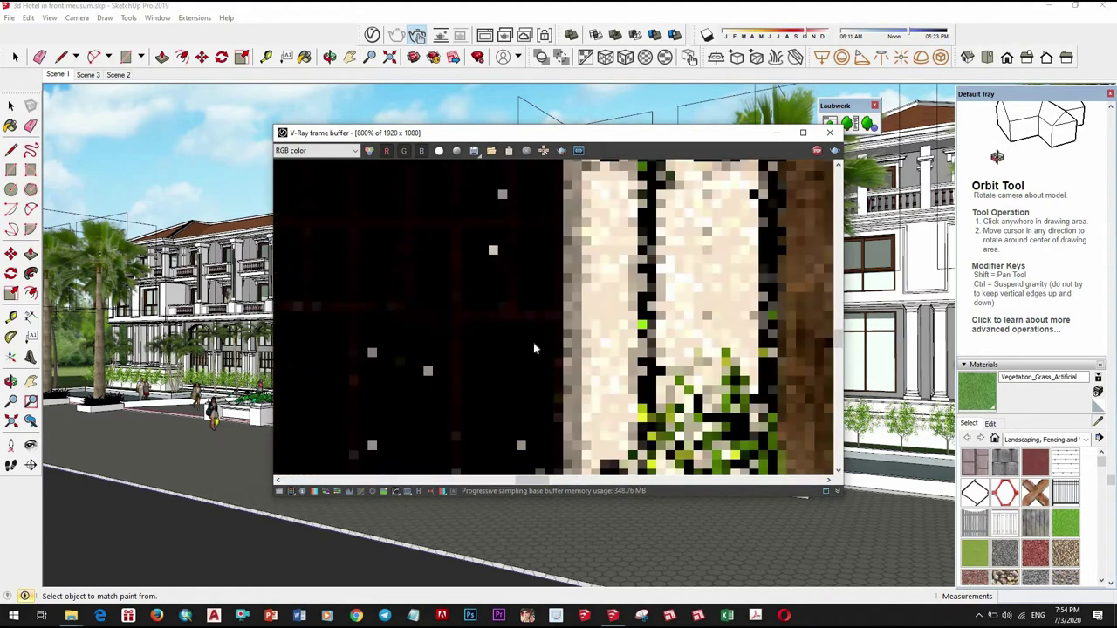
pyautogui.scroll(-1, 530, 348)
pyautogui.scroll(-1, 532, 340)
pyautogui.scroll(-1, 542, 323)
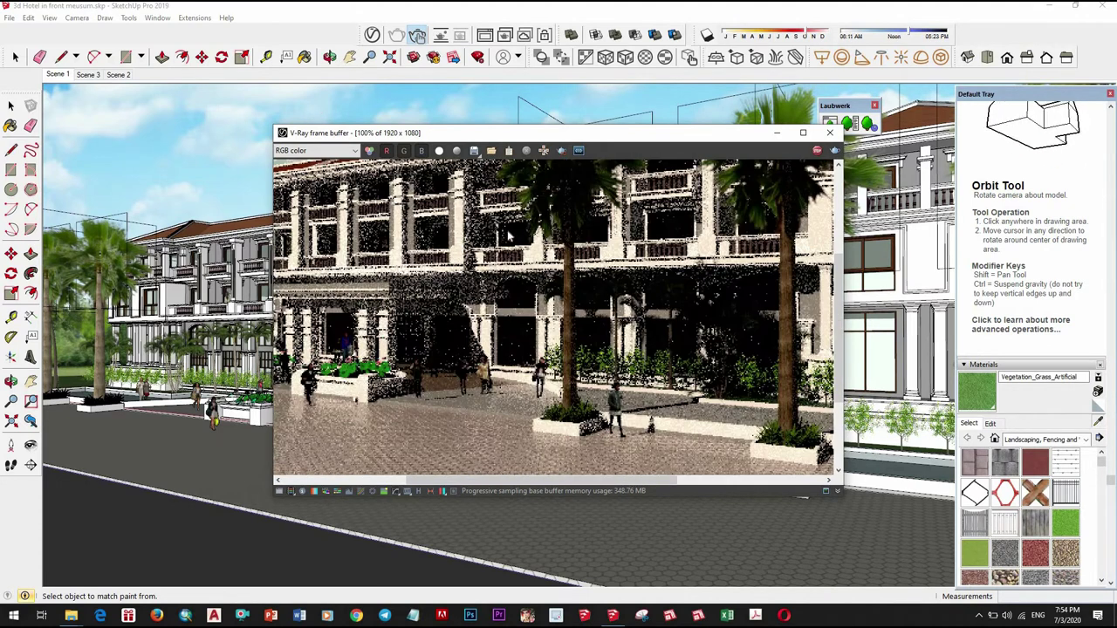
pyautogui.scroll(2, 549, 300)
pyautogui.scroll(-3, 549, 300)
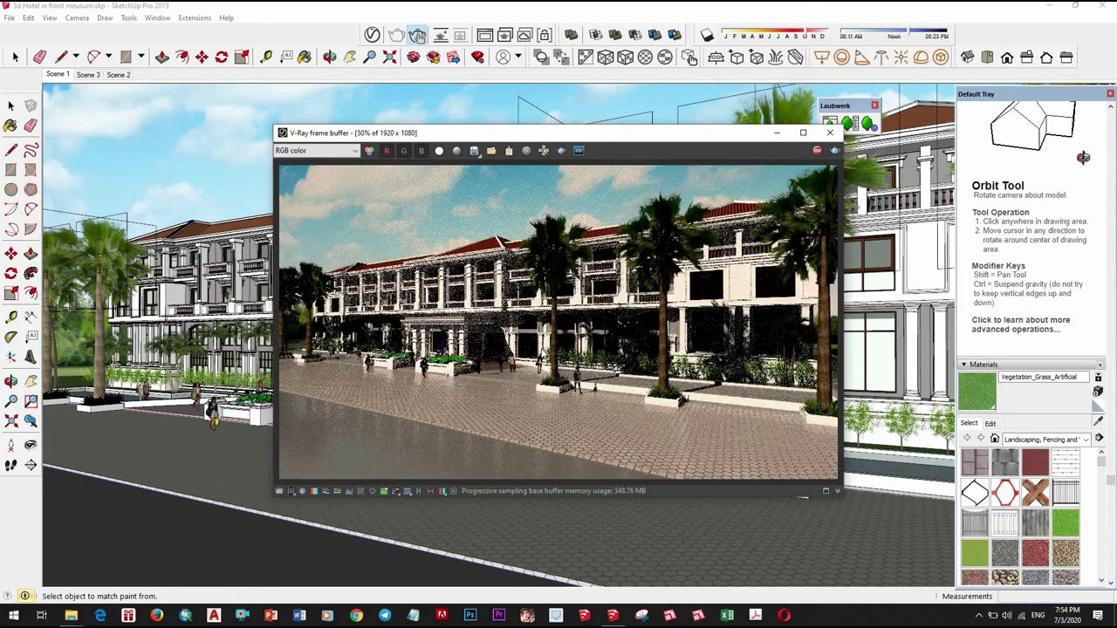
pyautogui.scroll(1, 545, 349)
pyautogui.scroll(-1, 546, 349)
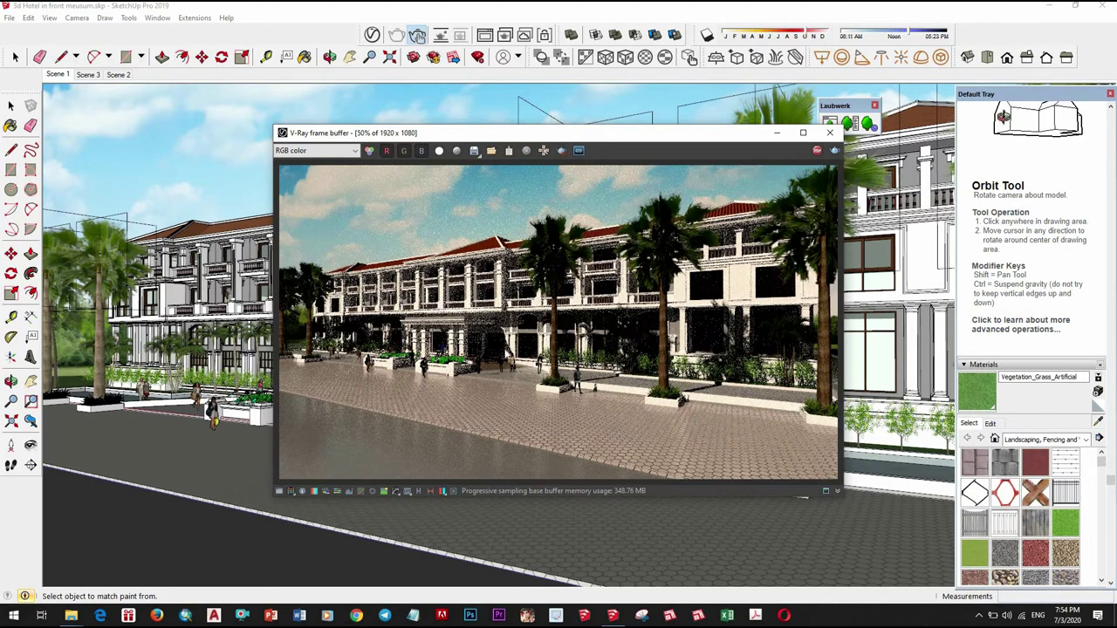
pyautogui.scroll(1, 546, 349)
pyautogui.scroll(-1, 546, 349)
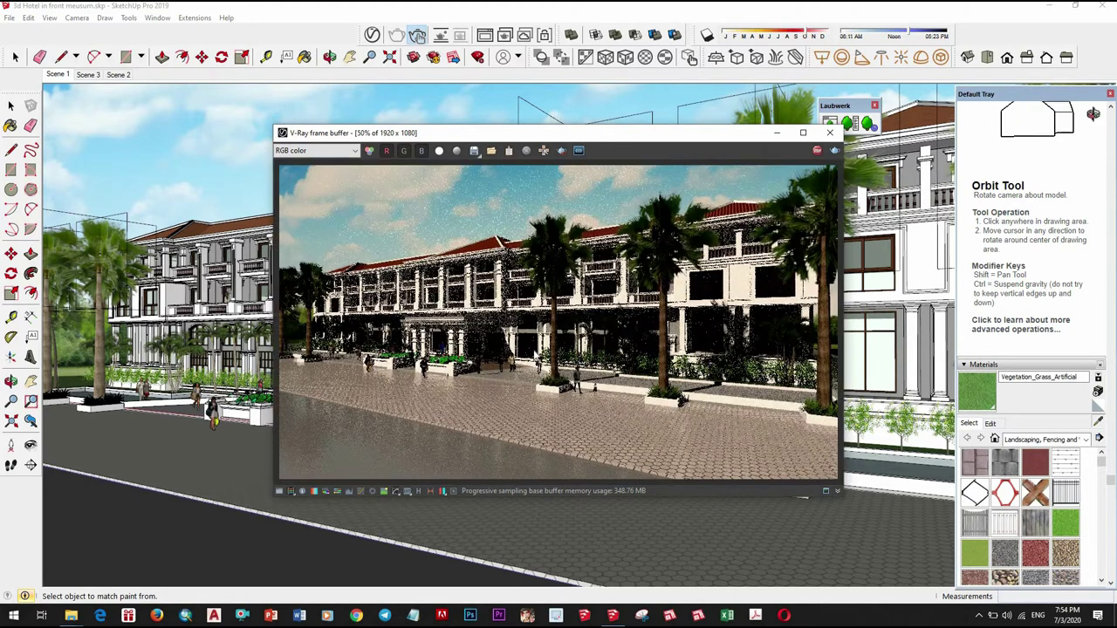
pyautogui.scroll(2, 689, 334)
pyautogui.scroll(1, 703, 336)
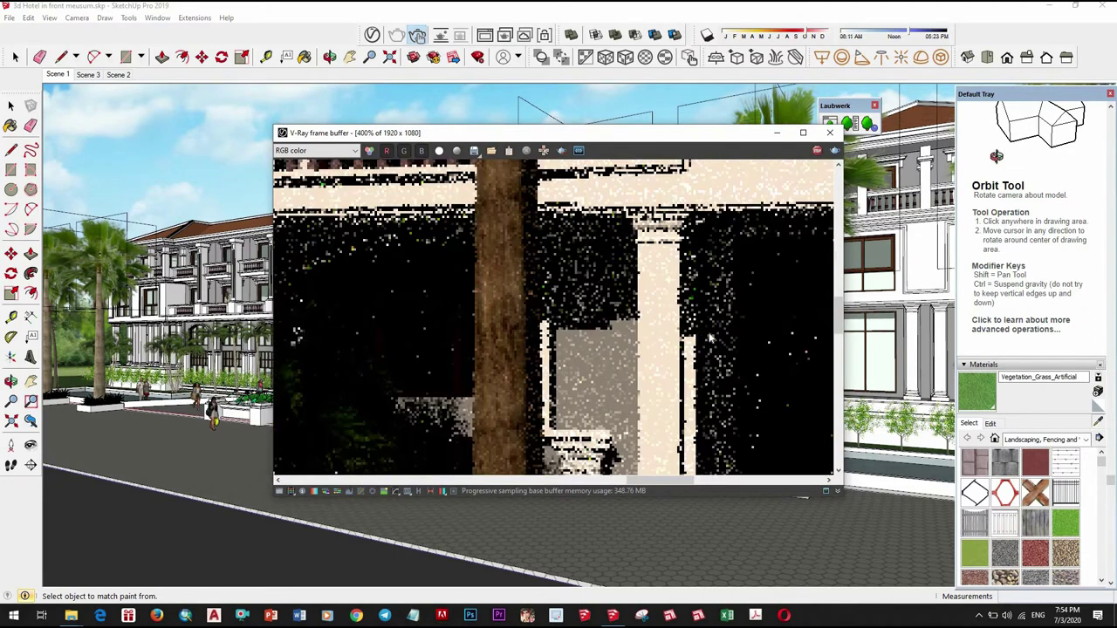
pyautogui.scroll(-3, 702, 336)
pyautogui.scroll(1, 633, 341)
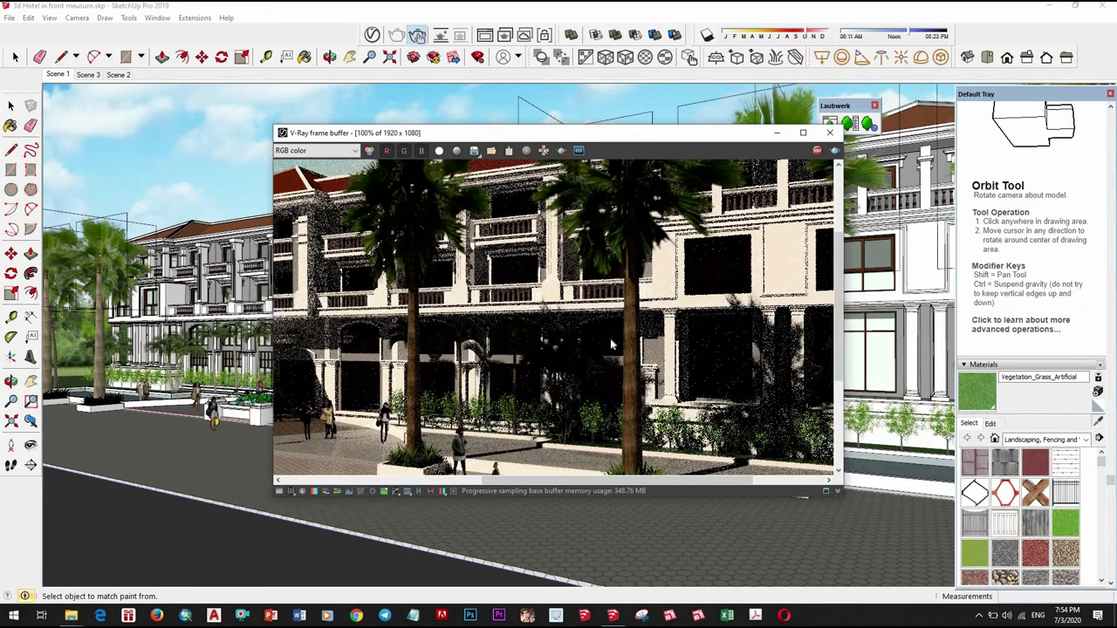
pyautogui.scroll(-2, 602, 355)
pyautogui.scroll(2, 502, 338)
pyautogui.scroll(-1, 503, 338)
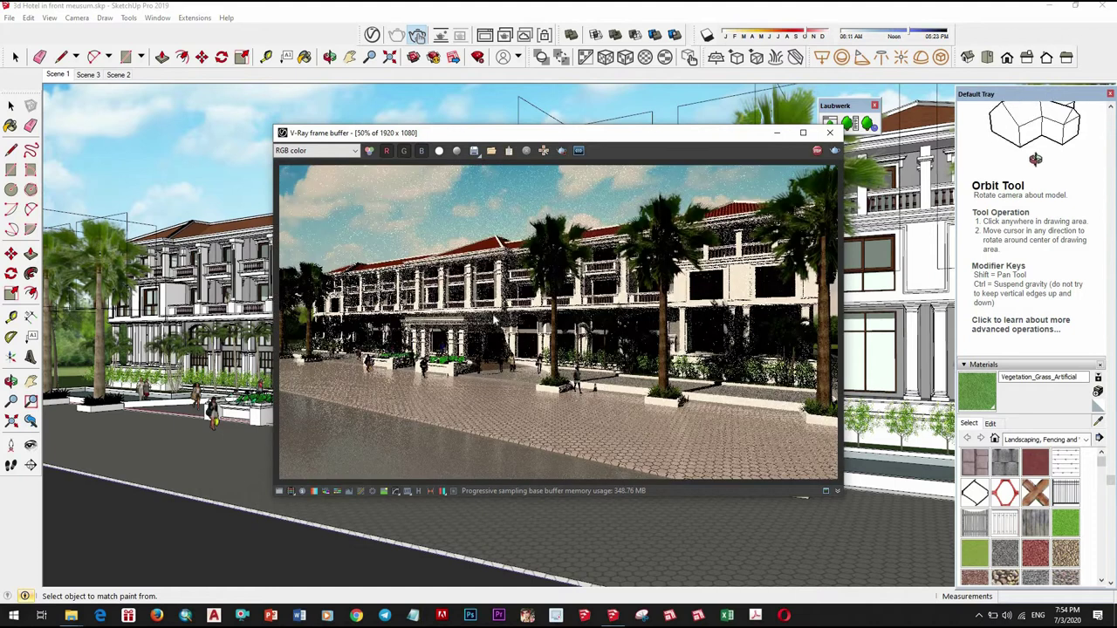
pyautogui.scroll(2, 494, 321)
pyautogui.scroll(-1, 530, 336)
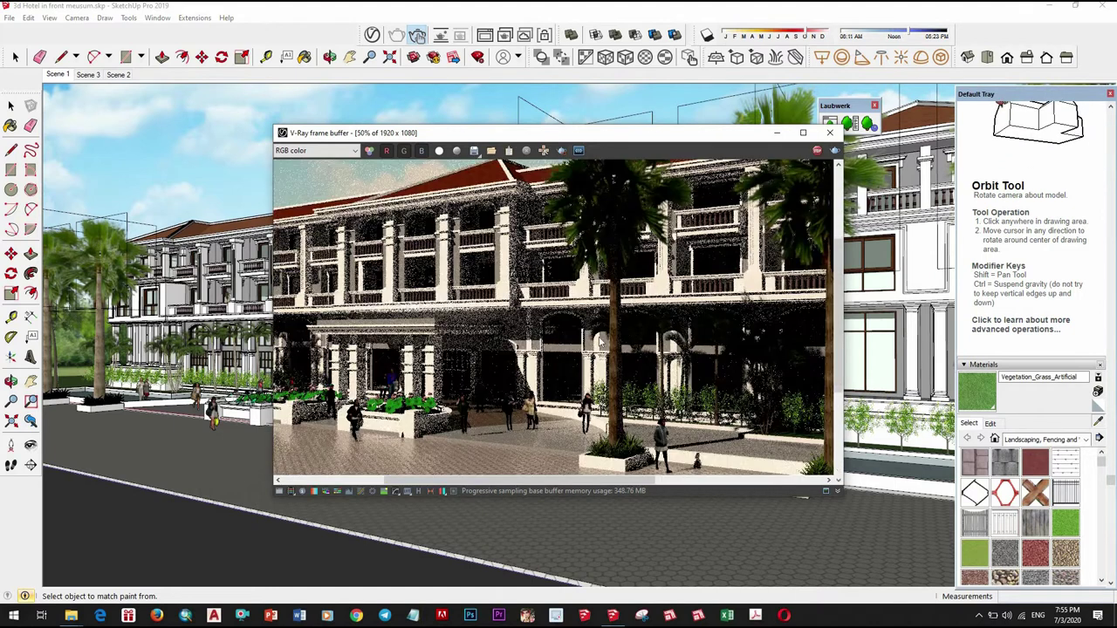
pyautogui.scroll(-1, 600, 343)
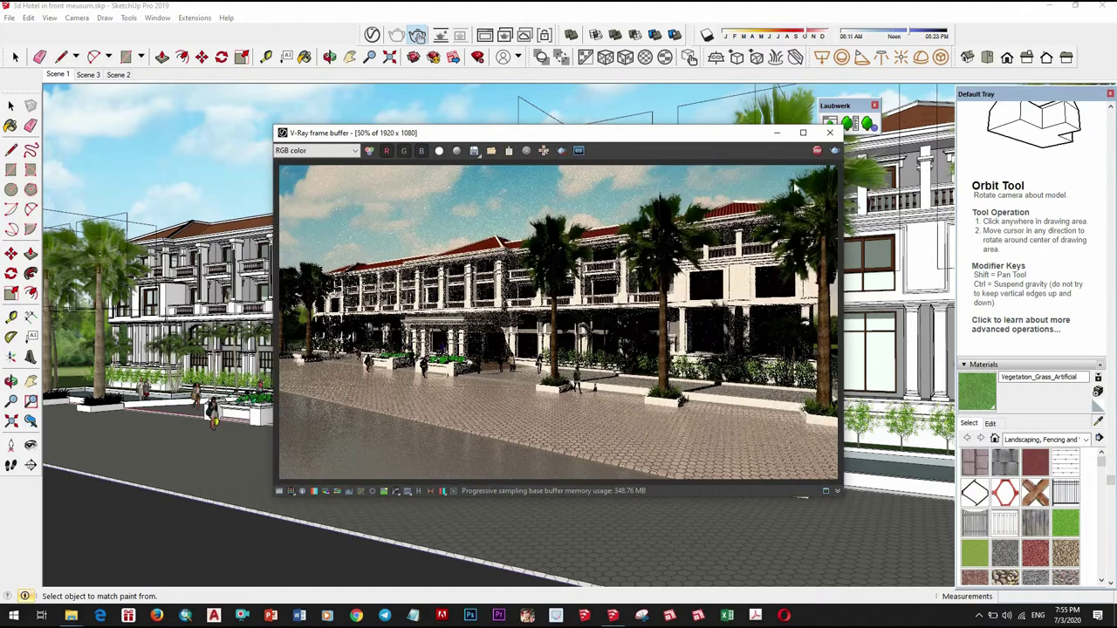
pyautogui.click(830, 133)
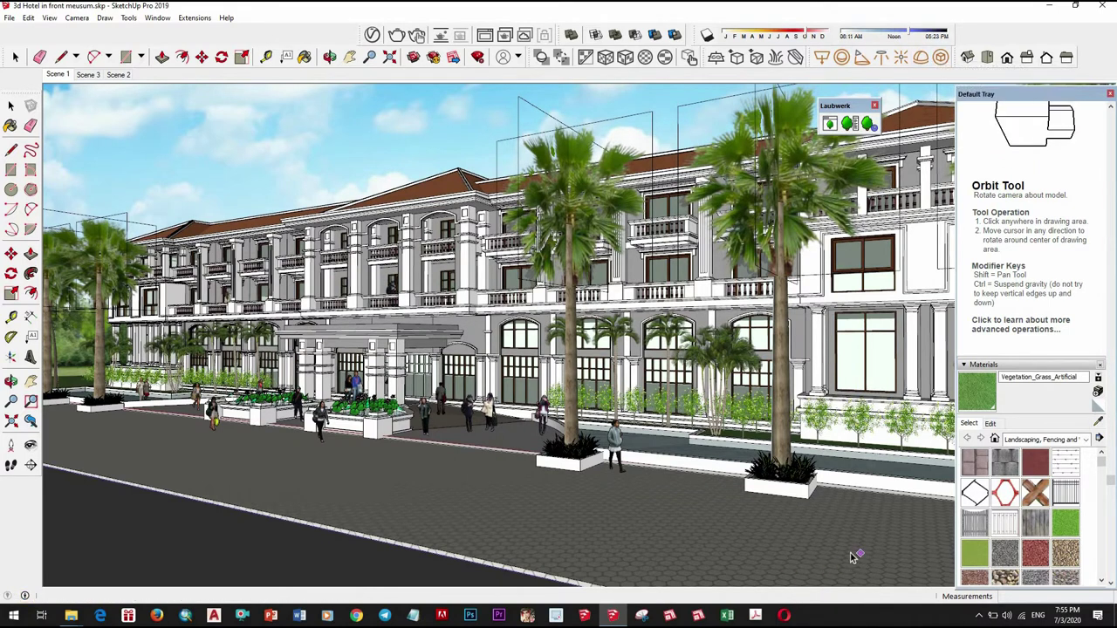
# - Sample the blue window glass, set its refraction colour to white and reflection glossiness to 0.9
pyautogui.press('space')
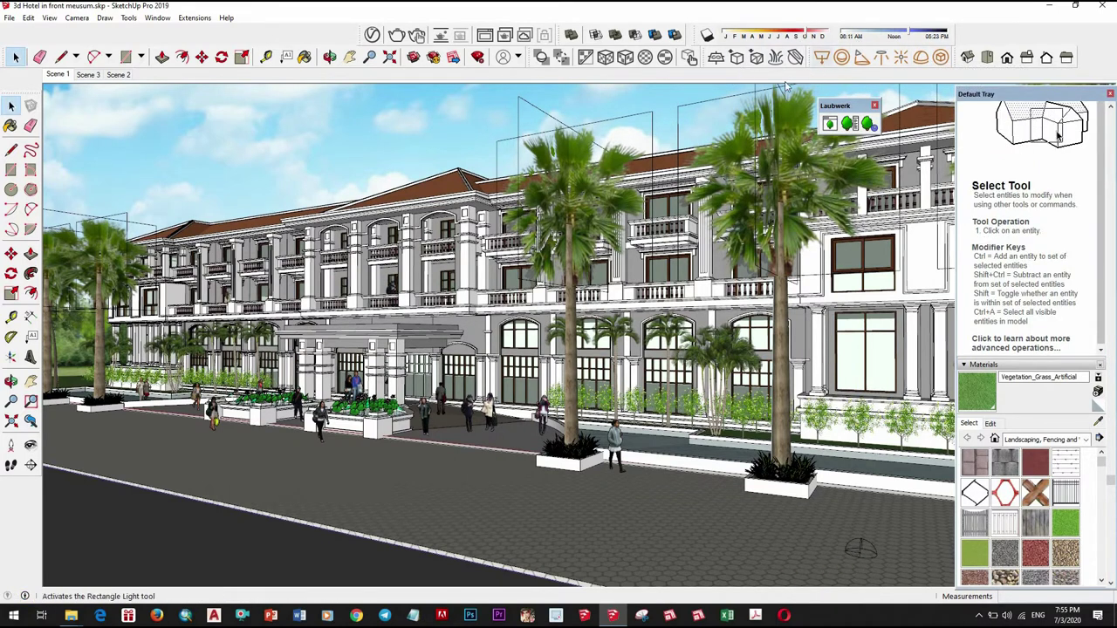
pyautogui.click(830, 124)
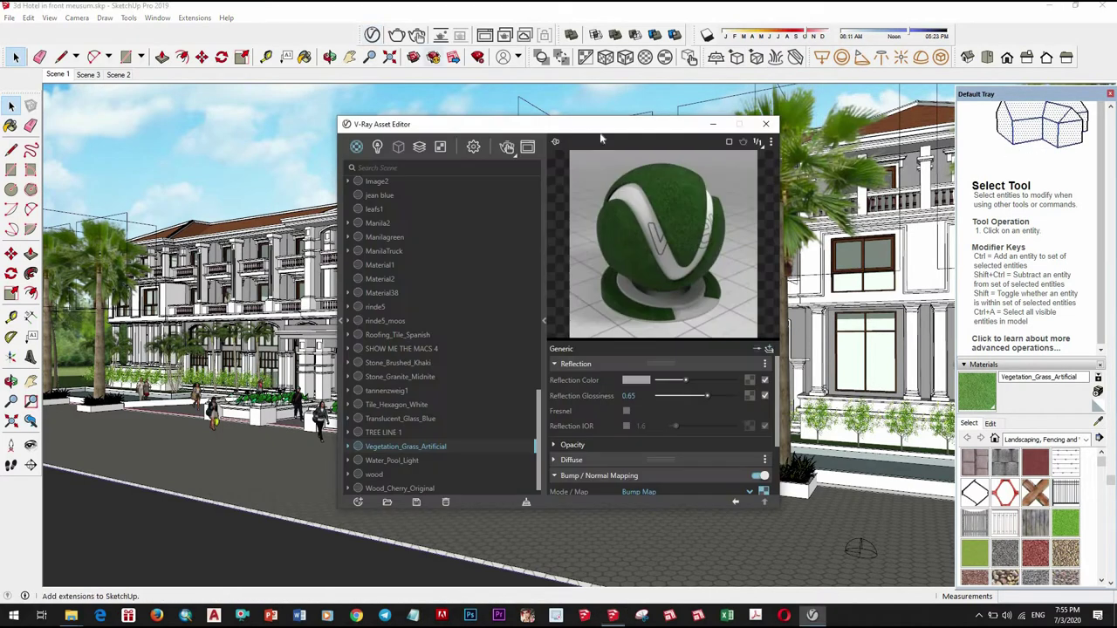
pyautogui.press('b')
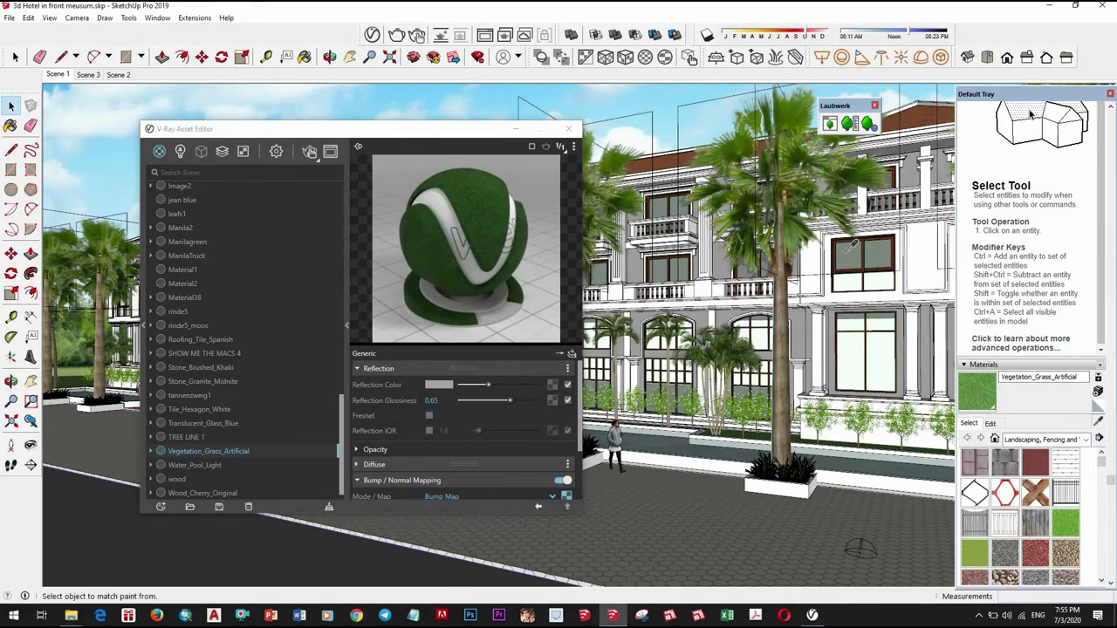
pyautogui.press('b')
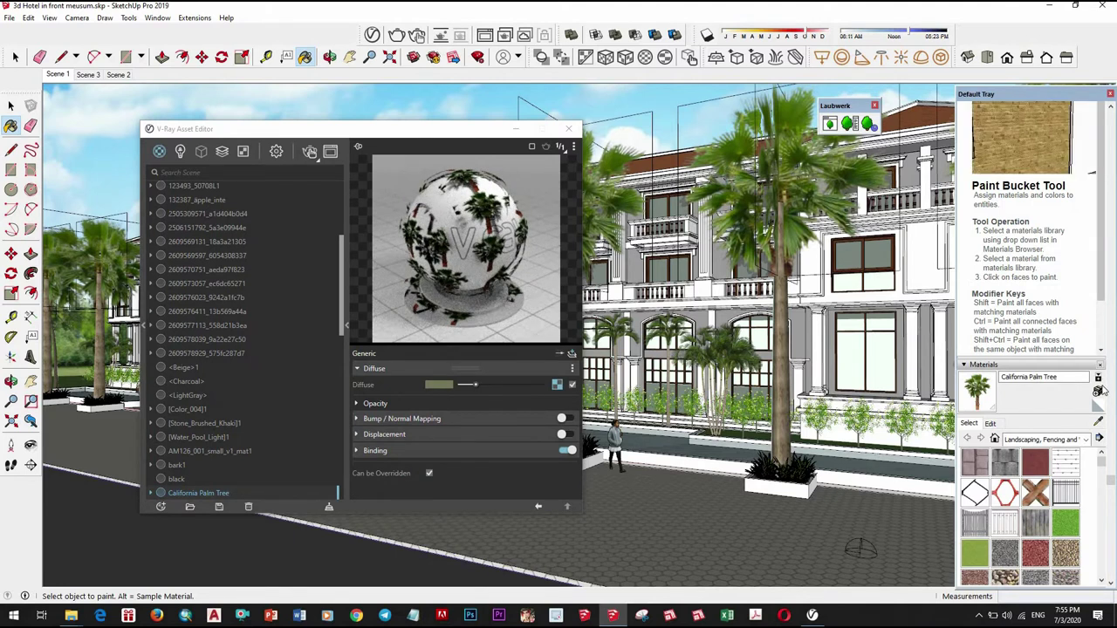
pyautogui.keyDown('alt'); pyautogui.click(668, 260); pyautogui.keyUp('alt')
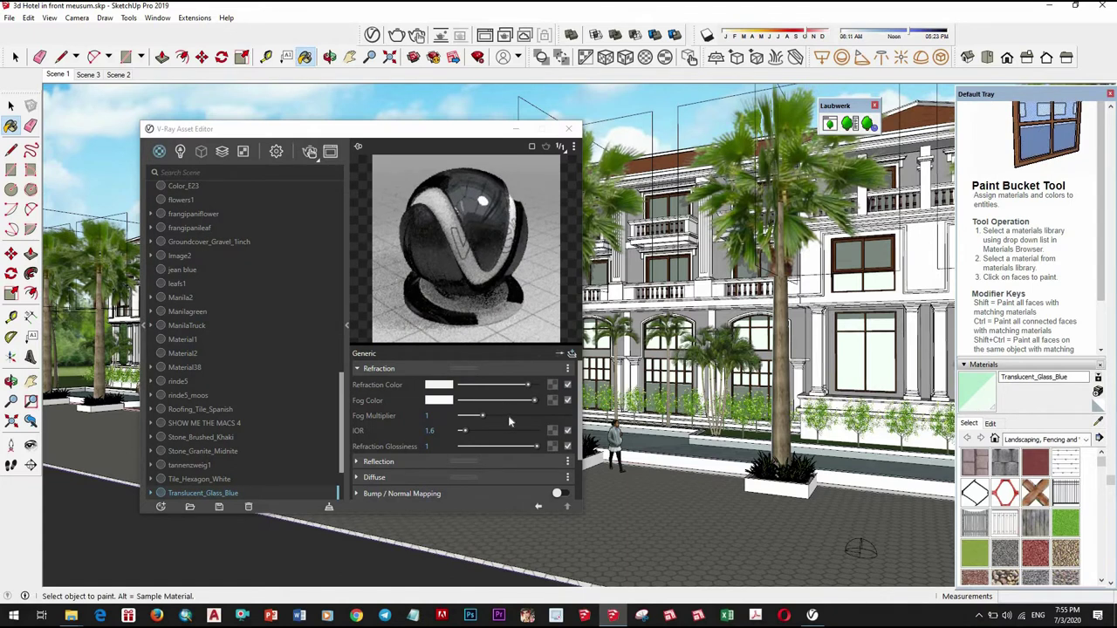
pyautogui.moveTo(529, 385); pyautogui.dragTo(536, 385)
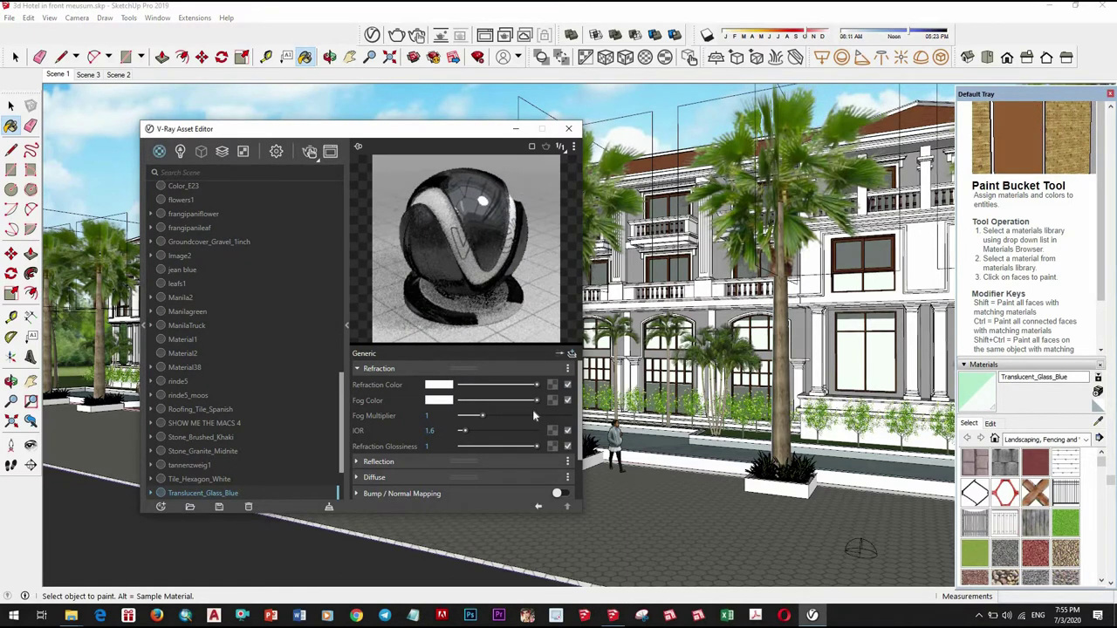
pyautogui.click(413, 460)
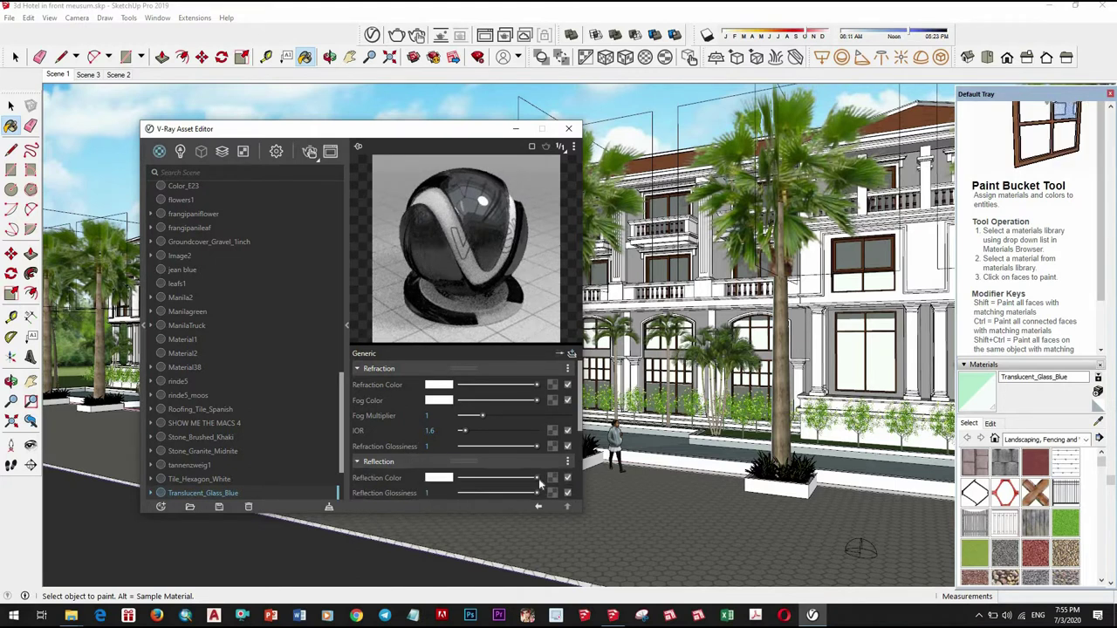
pyautogui.moveTo(534, 495); pyautogui.dragTo(528, 493)
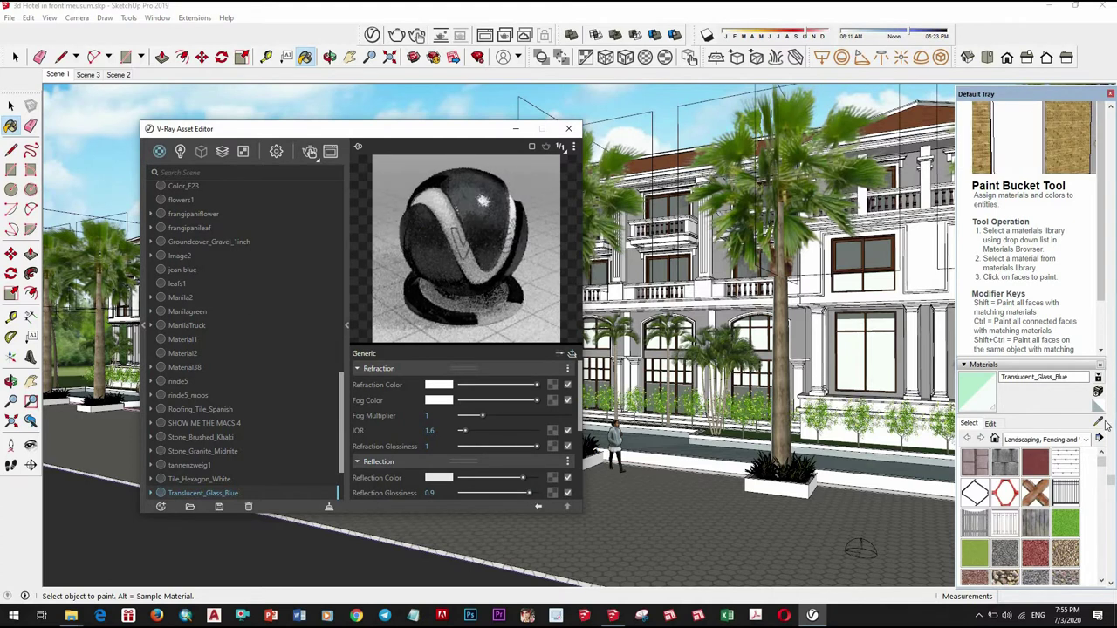
pyautogui.click(12, 105)
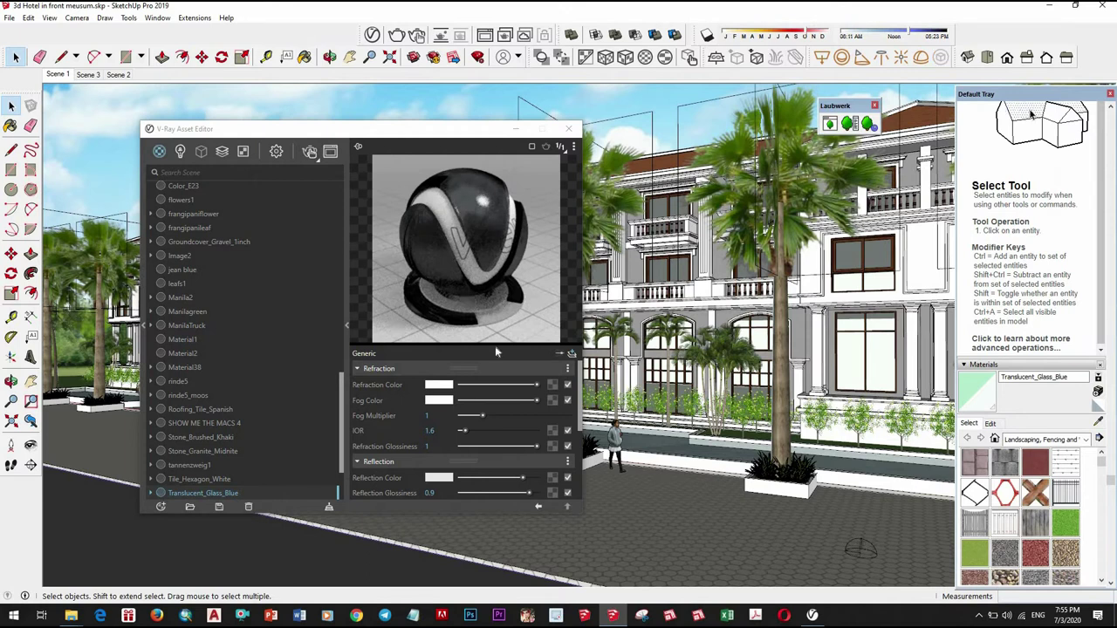
# - Open the Dome Light's texture slot in V-Ray settings and choose a bitmap texture
pyautogui.click(276, 151)
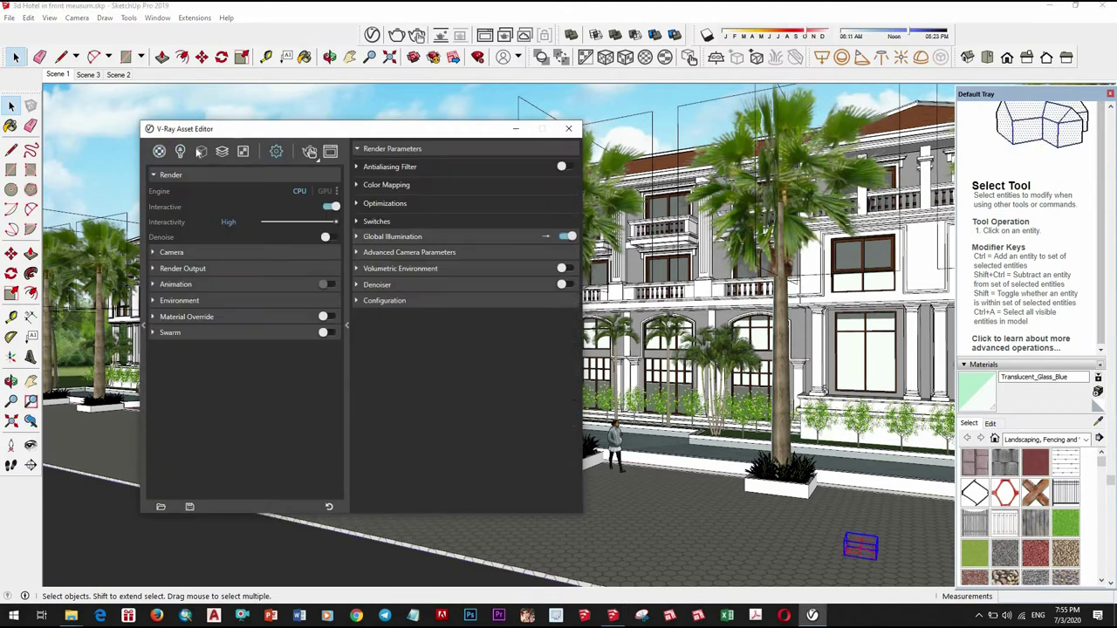
pyautogui.click(181, 151)
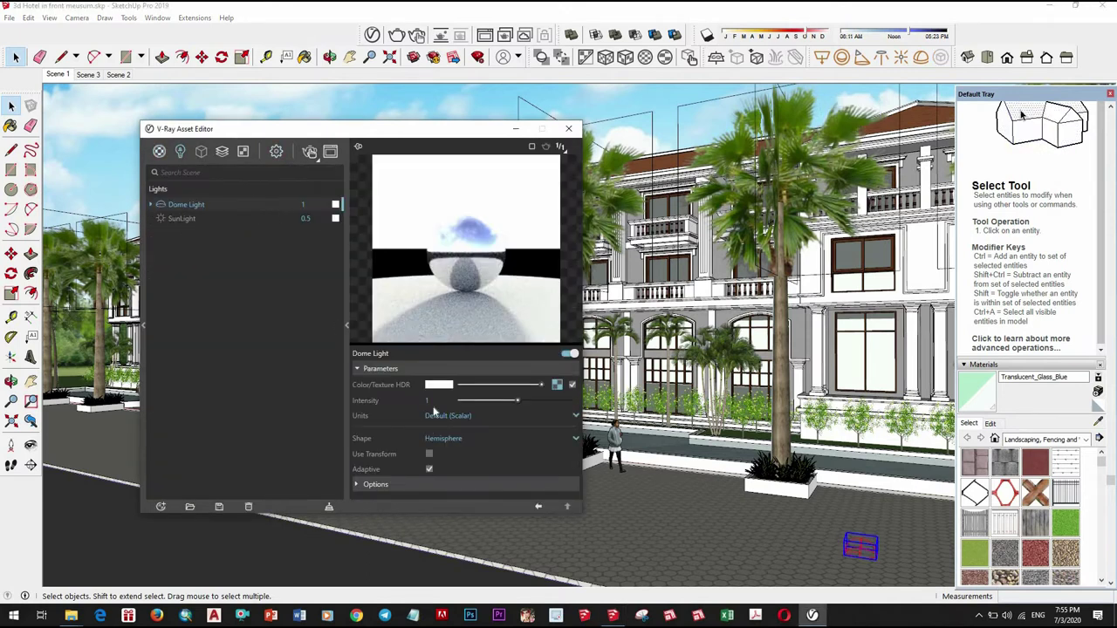
pyautogui.click(557, 384)
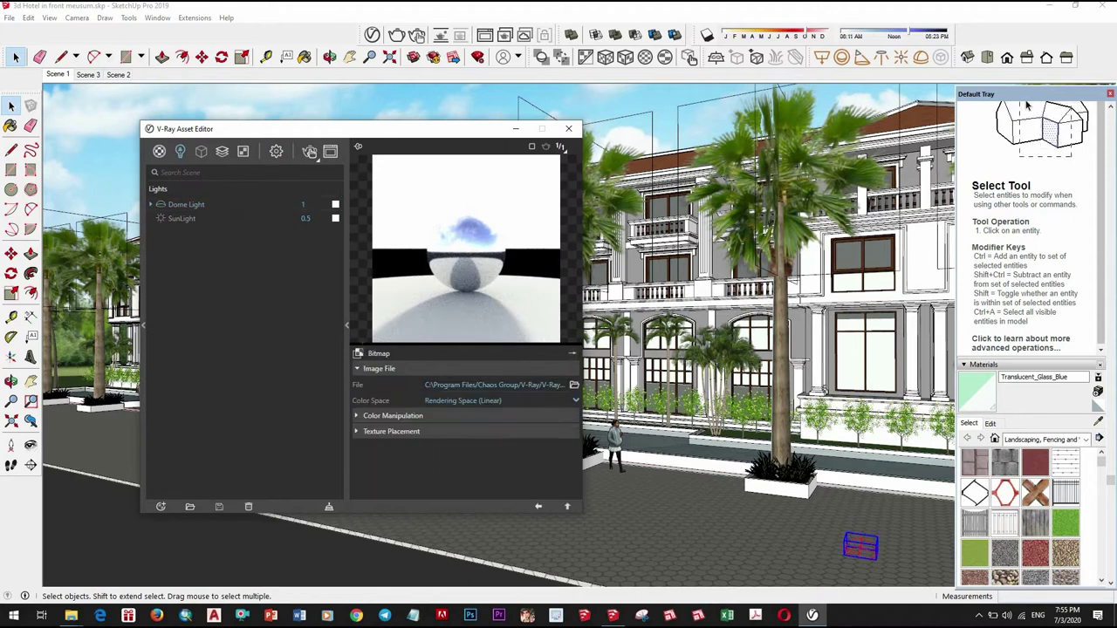
pyautogui.click(365, 353)
pyautogui.click(384, 160)
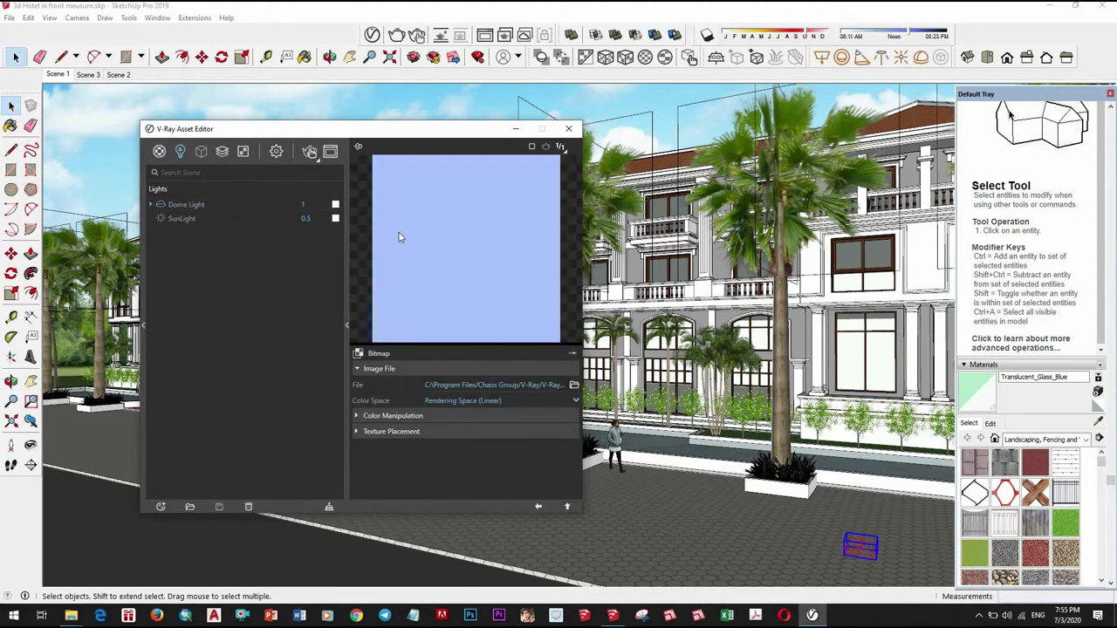
# - Load the HDR sky image from the villa 1\Map\apply folder on drive D:
pyautogui.click(183, 238)
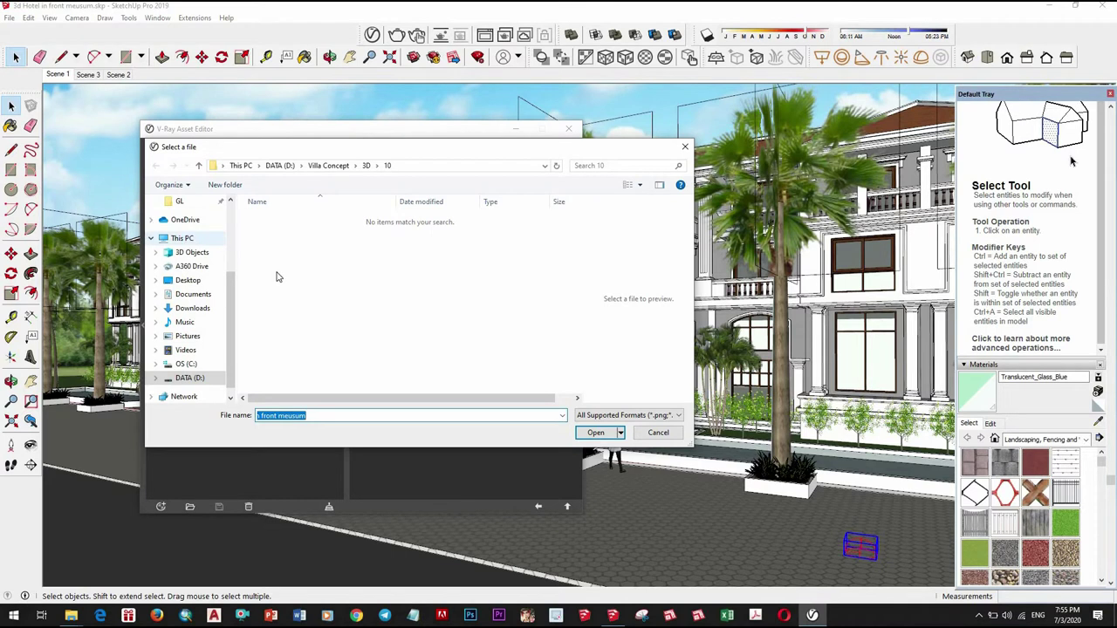
pyautogui.doubleClick(340, 384)
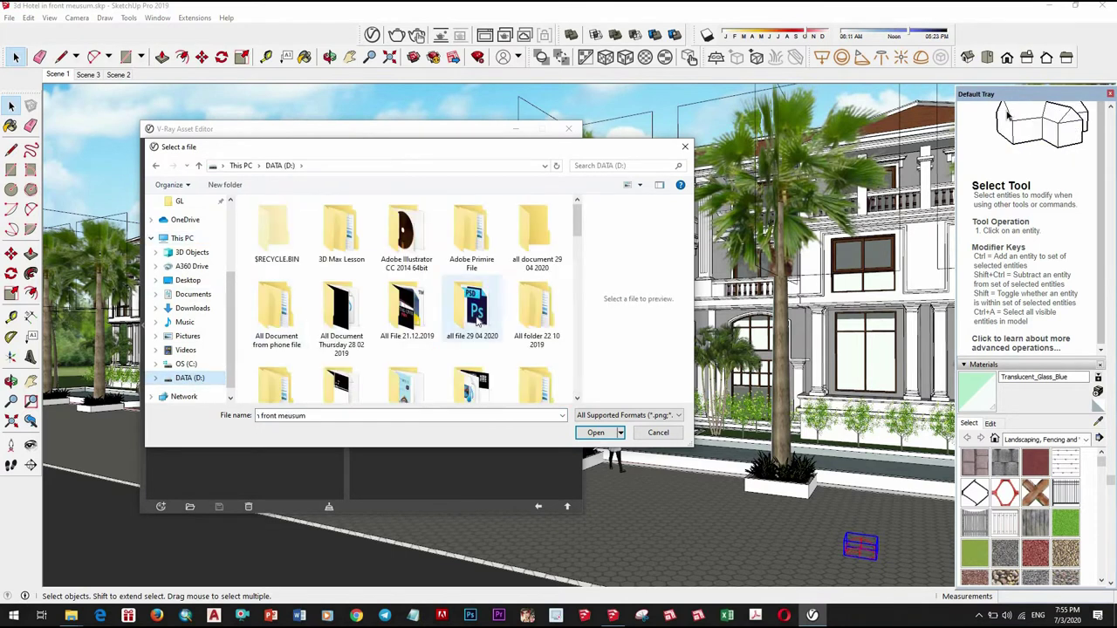
pyautogui.scroll(-3, 443, 397)
pyautogui.scroll(-3, 443, 397)
pyautogui.scroll(-2, 443, 397)
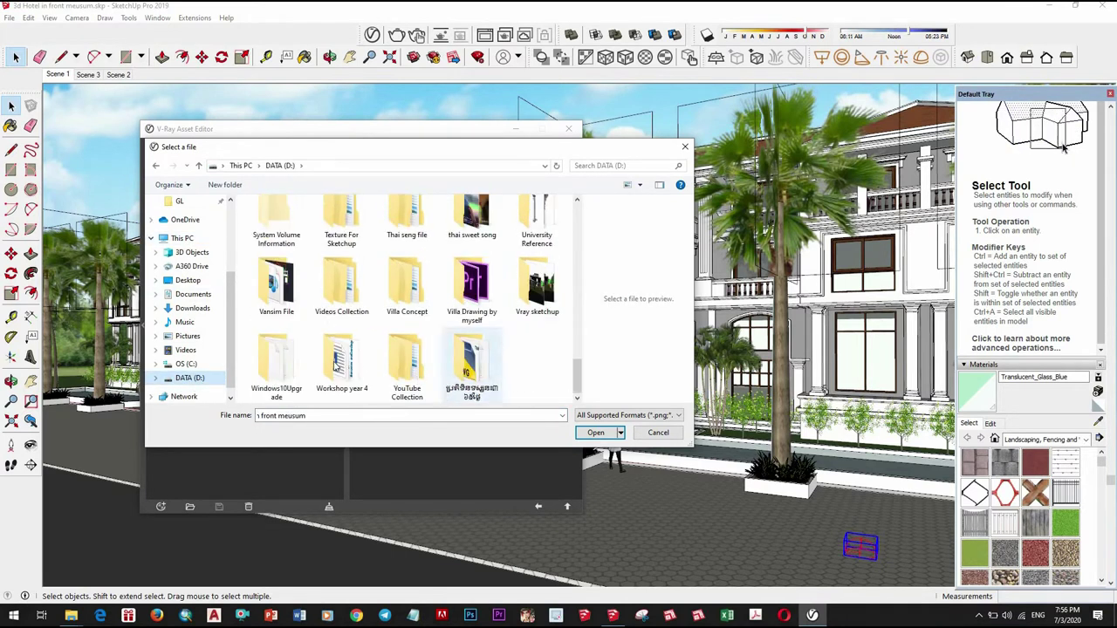
pyautogui.scroll(5, 369, 294)
pyautogui.scroll(5, 412, 252)
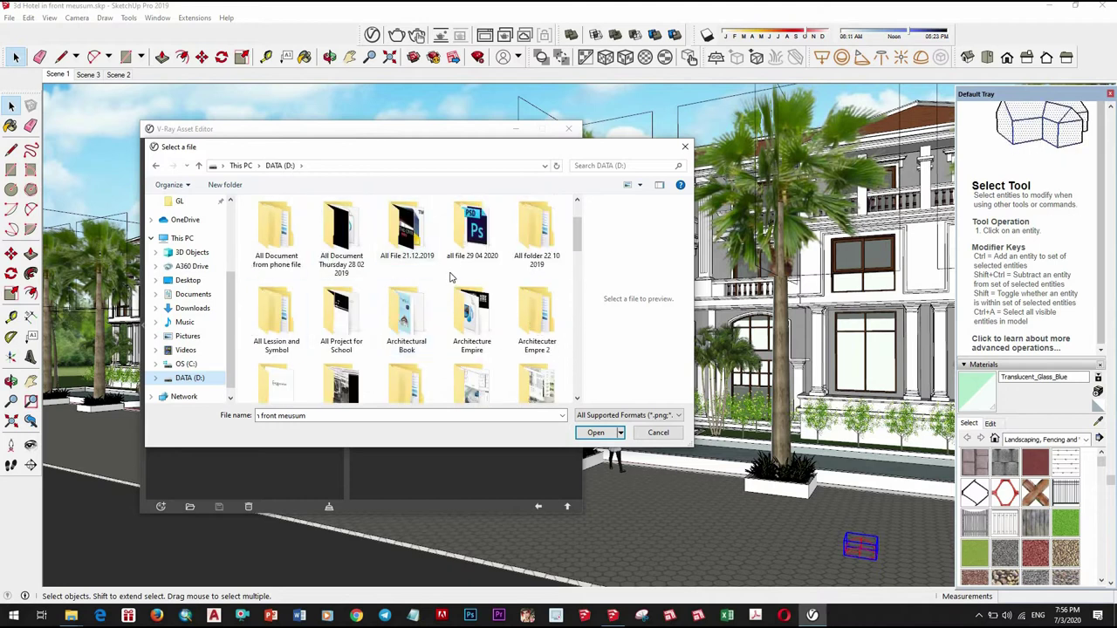
pyautogui.scroll(1, 471, 288)
pyautogui.scroll(-1, 480, 341)
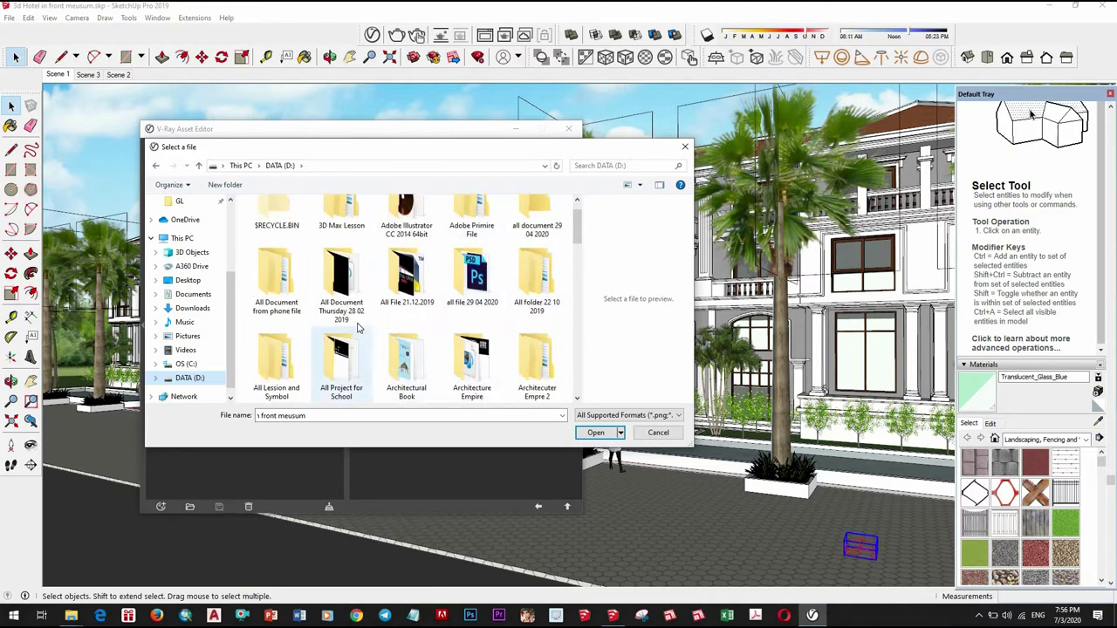
pyautogui.doubleClick(277, 362)
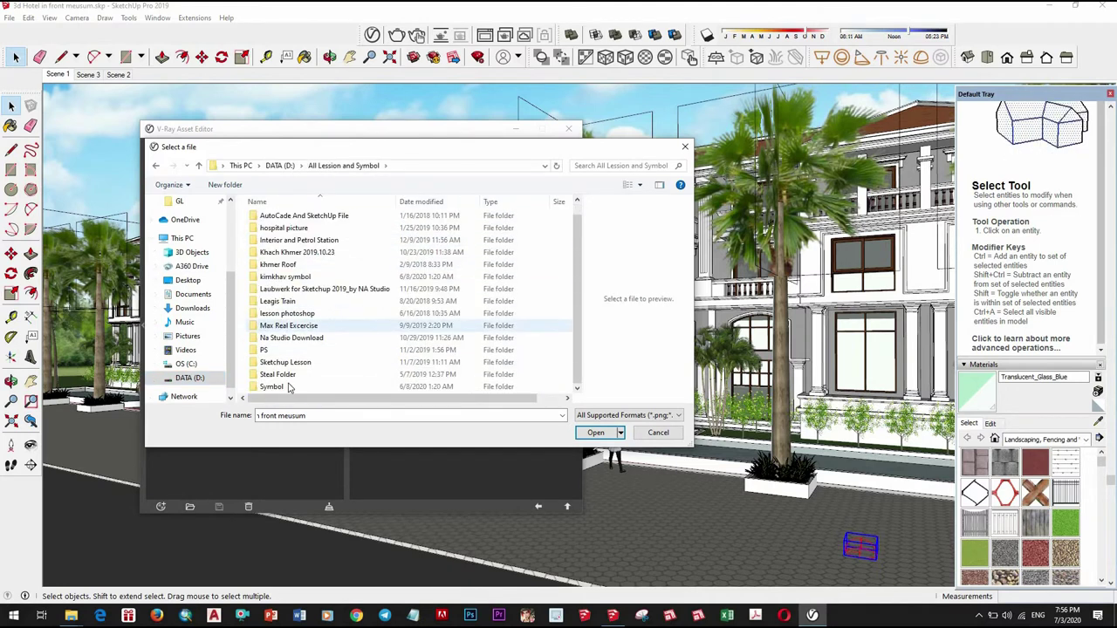
pyautogui.doubleClick(293, 364)
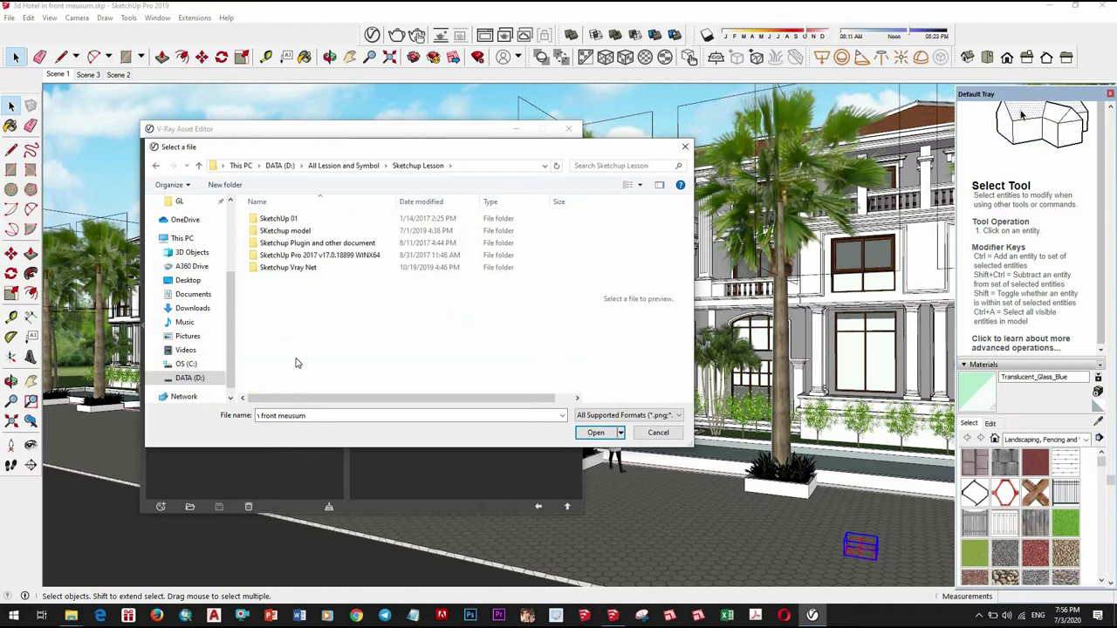
pyautogui.doubleClick(290, 268)
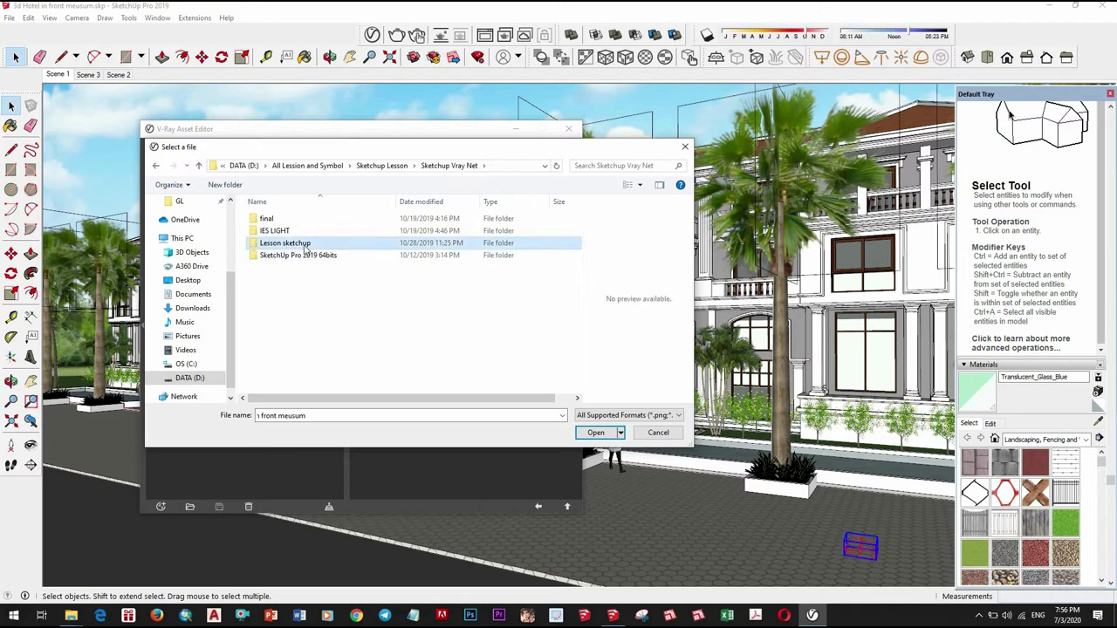
pyautogui.doubleClick(274, 243)
pyautogui.doubleClick(267, 291)
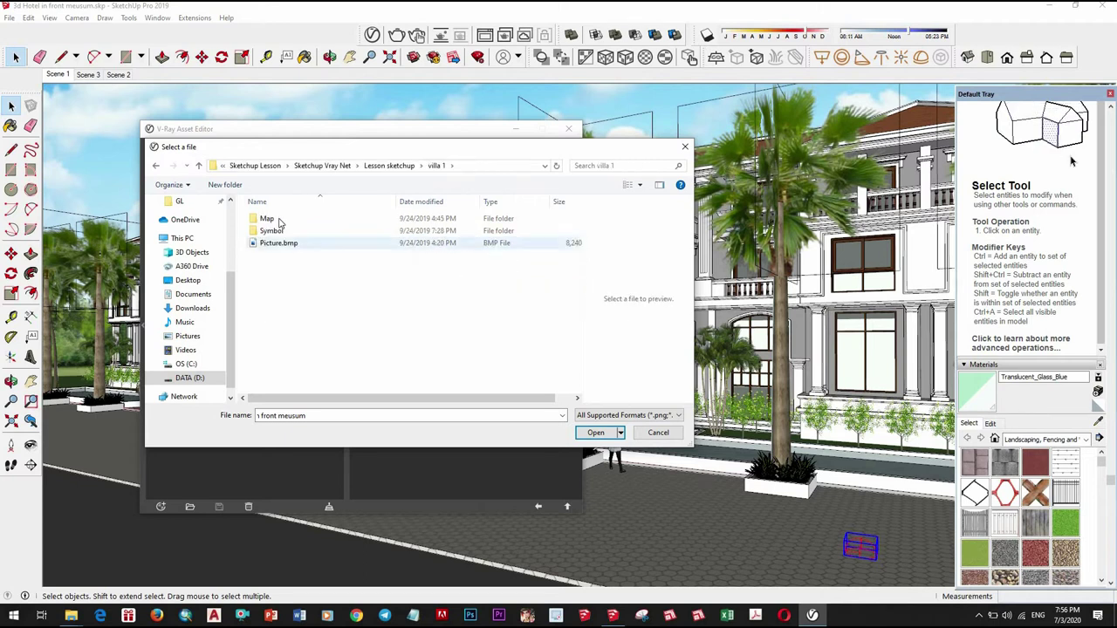
pyautogui.doubleClick(272, 220)
pyautogui.doubleClick(281, 236)
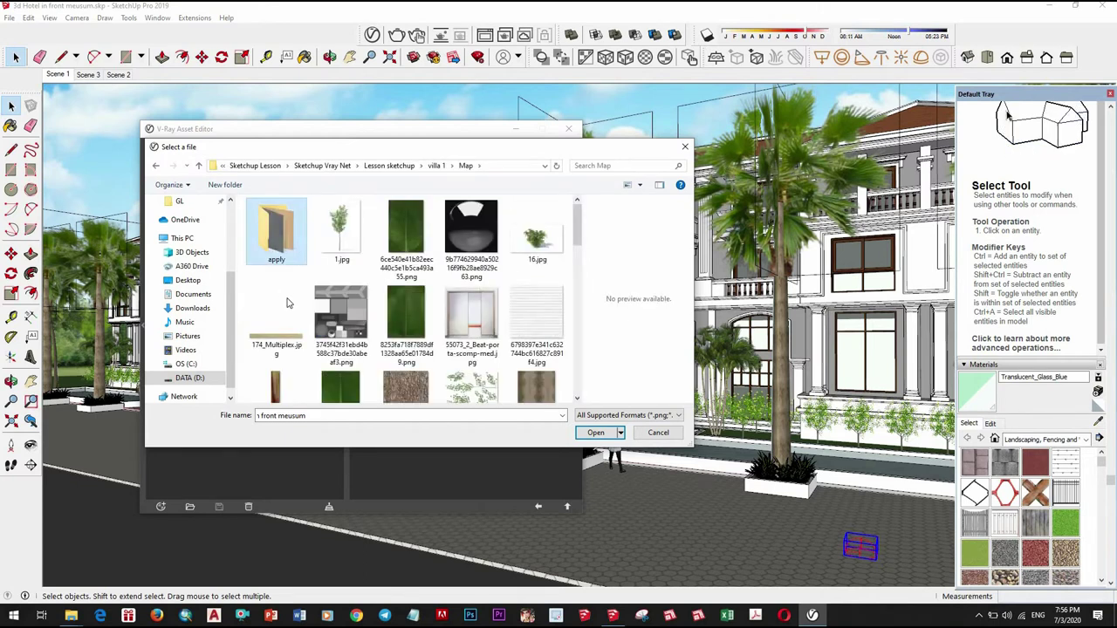
pyautogui.click(278, 314)
pyautogui.click(595, 433)
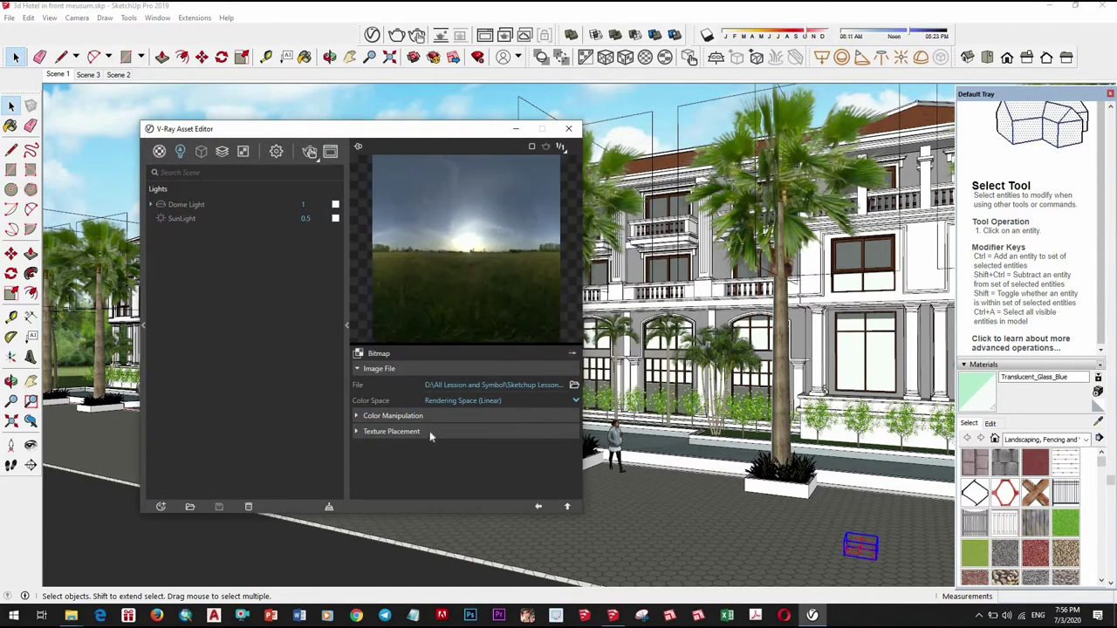
# - Map the HDR as Environment, make the dome a Sphere, and set intensity to 5
pyautogui.click(430, 431)
pyautogui.click(478, 447)
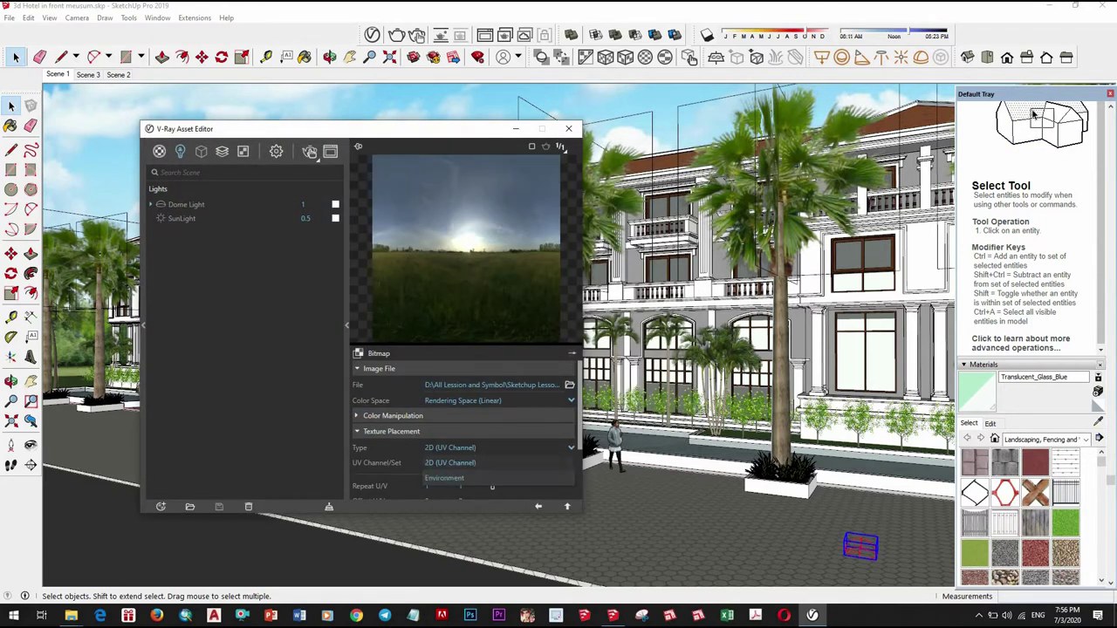
pyautogui.click(481, 432)
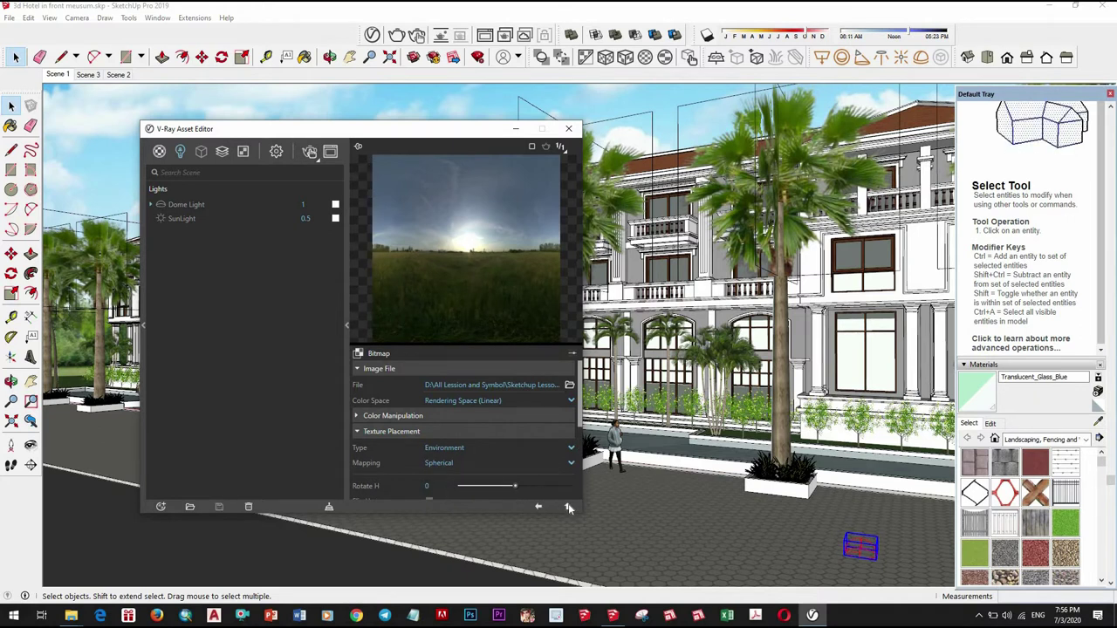
pyautogui.click(568, 507)
pyautogui.click(467, 438)
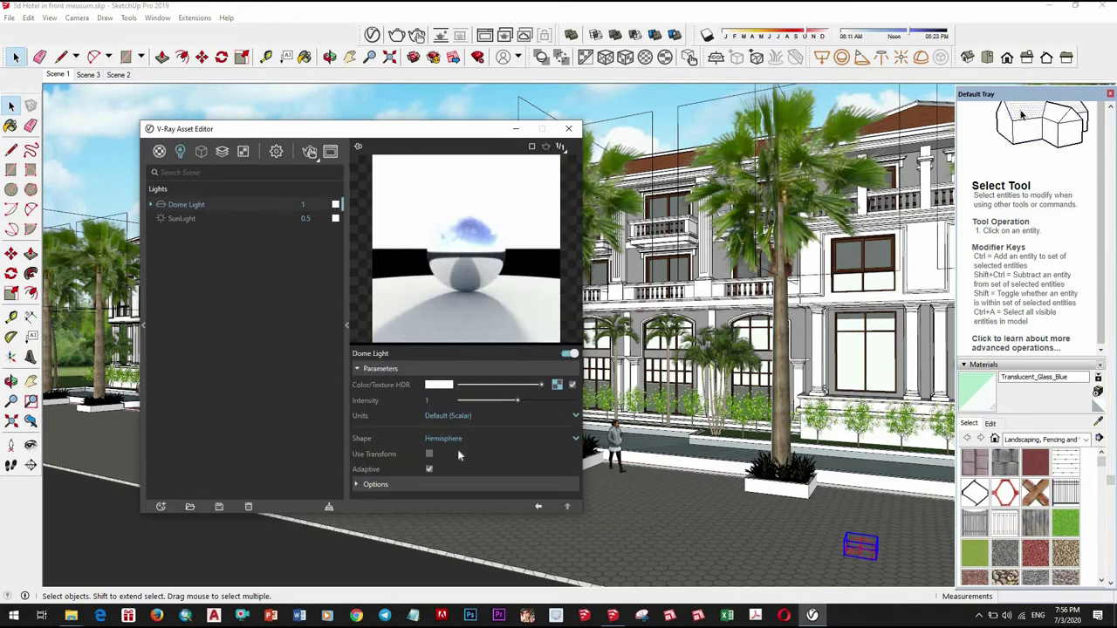
pyautogui.click(445, 468)
pyautogui.doubleClick(427, 401)
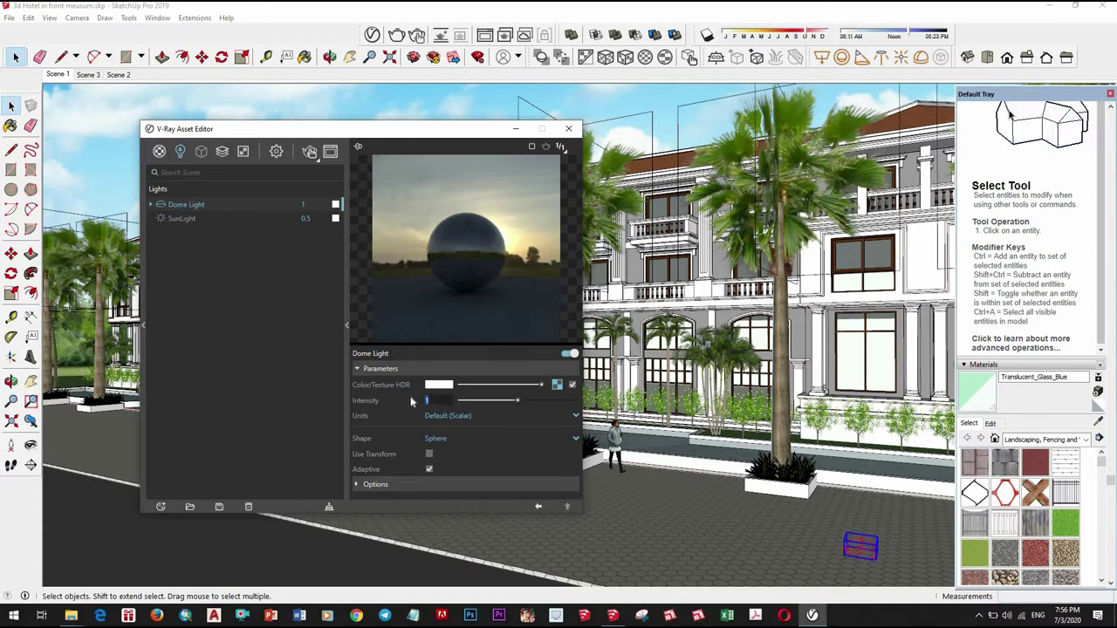
pyautogui.write('5')
pyautogui.press('Return')
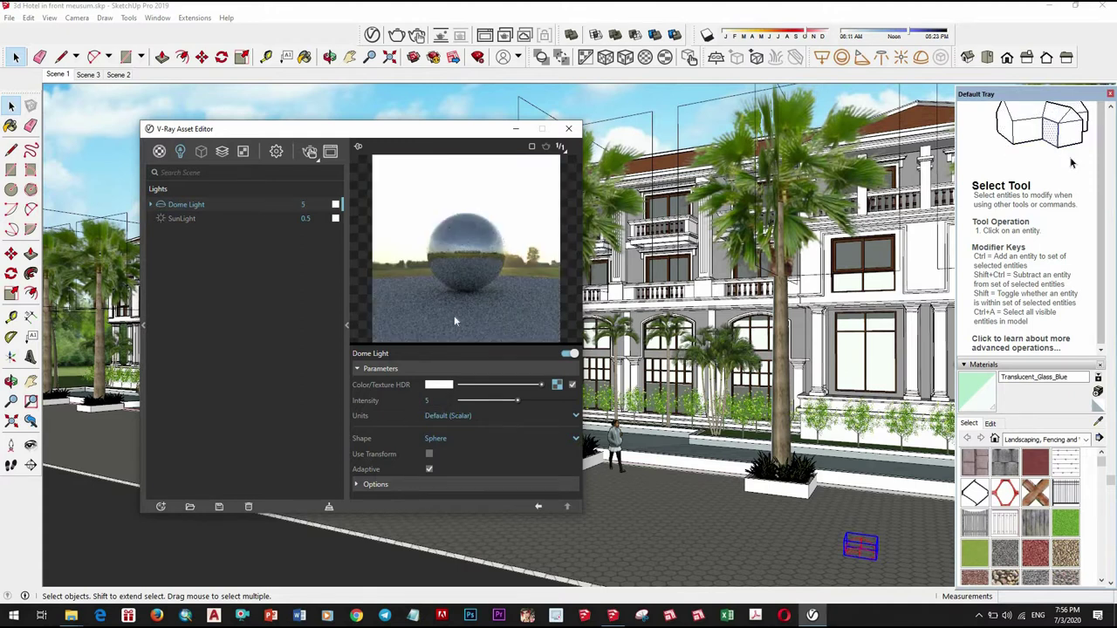
# - Render the street view with the new glass and HDR dome lighting, then close the result
pyautogui.click(568, 128)
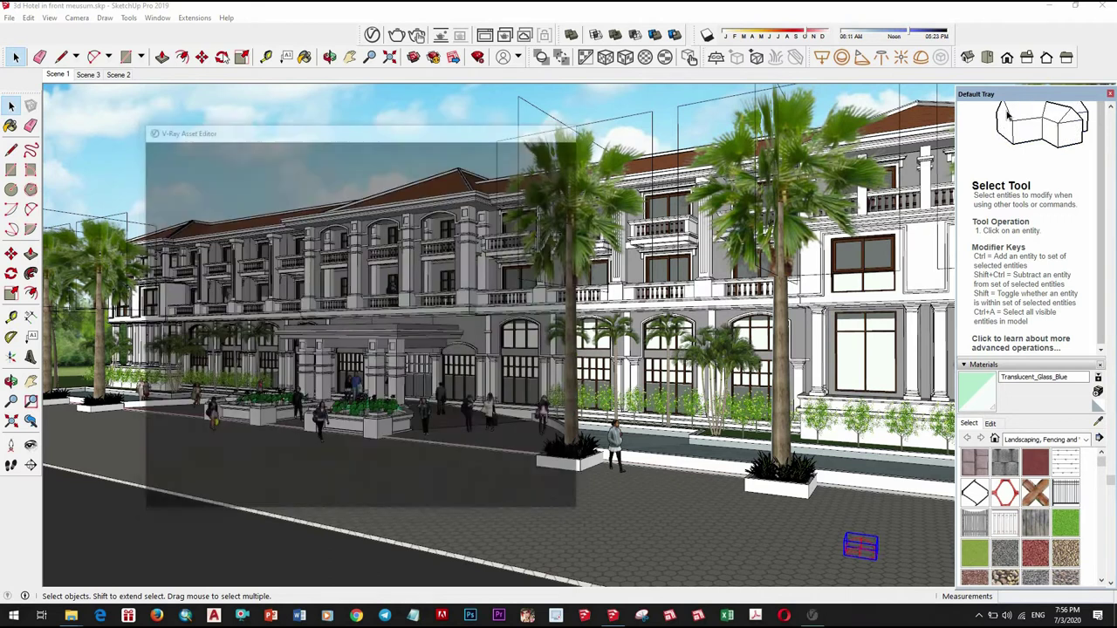
pyautogui.click(417, 36)
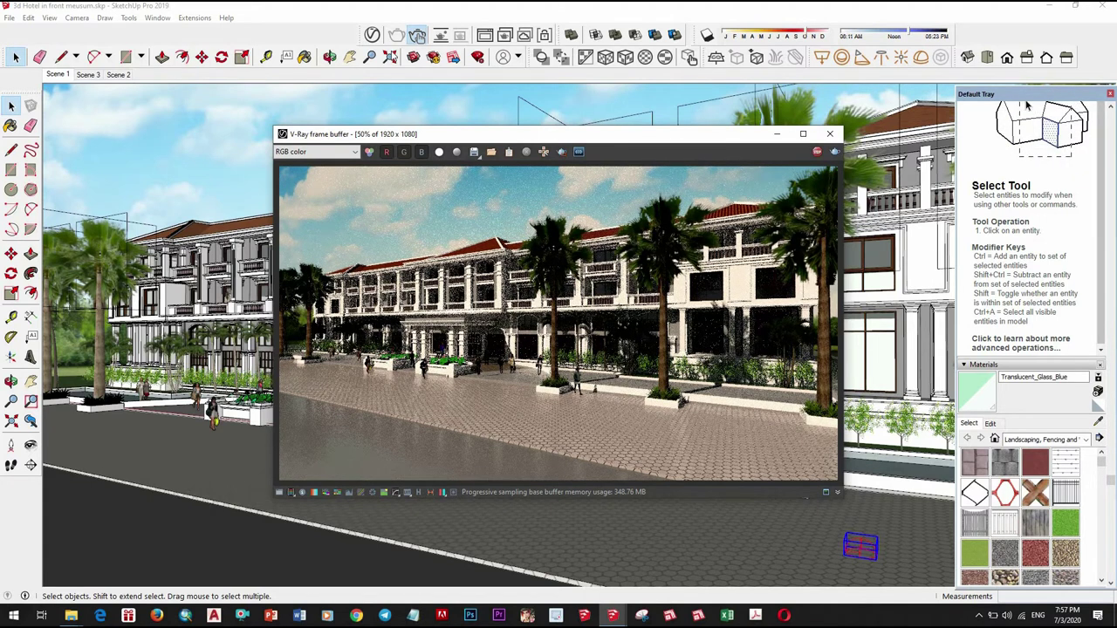
pyautogui.click(830, 134)
# - Set the render output width to 2250 (2250 × 1266) and turn off Interactive rendering
pyautogui.click(397, 37)
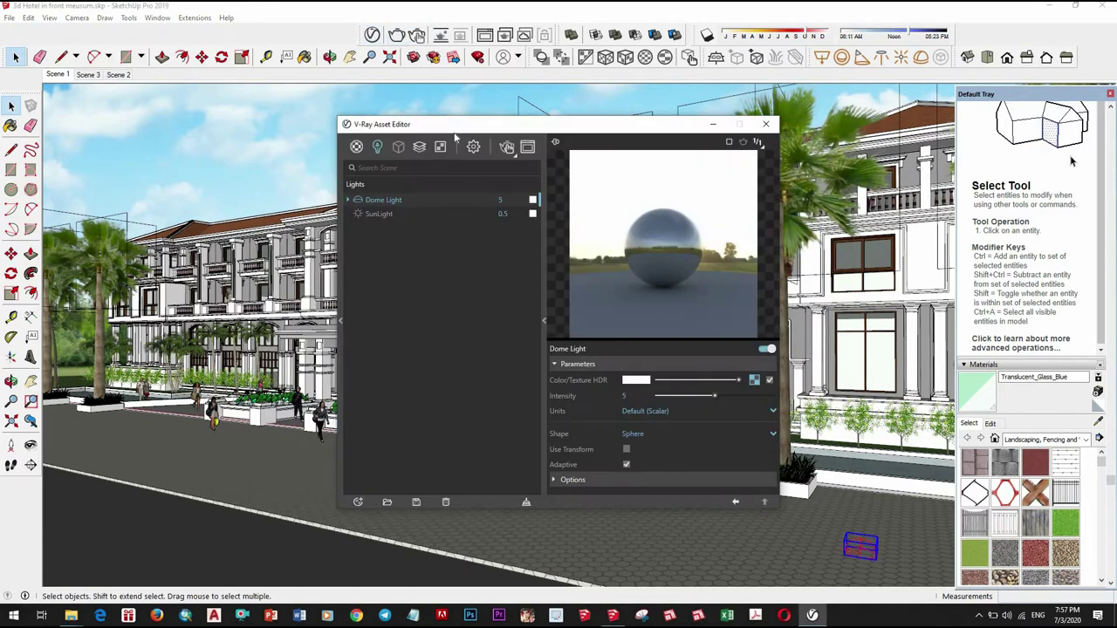
pyautogui.click(473, 147)
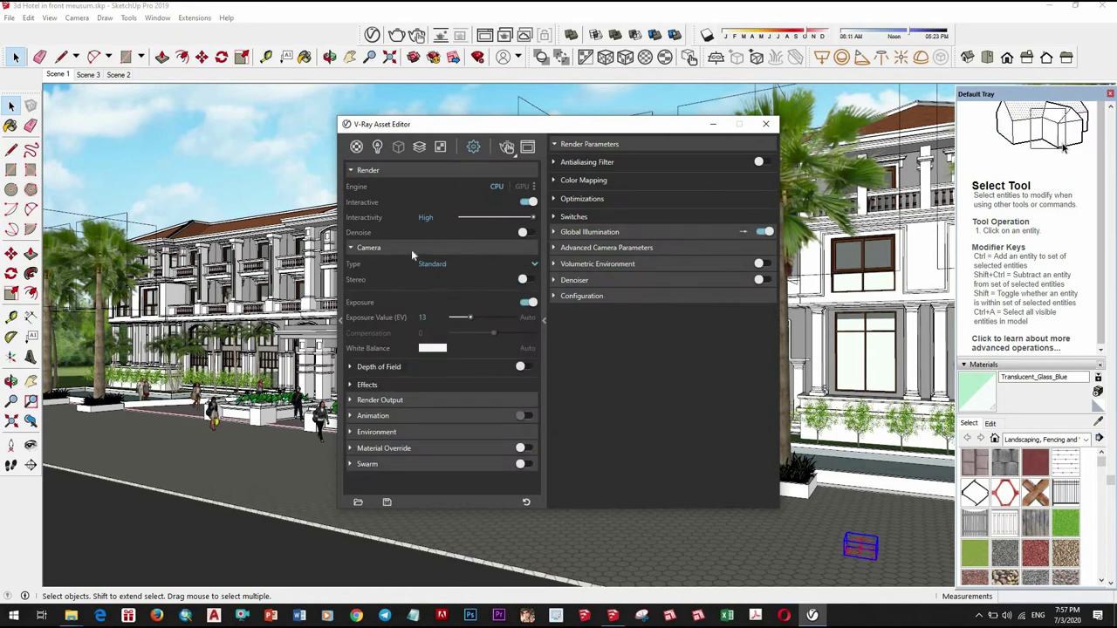
pyautogui.moveTo(462, 318)
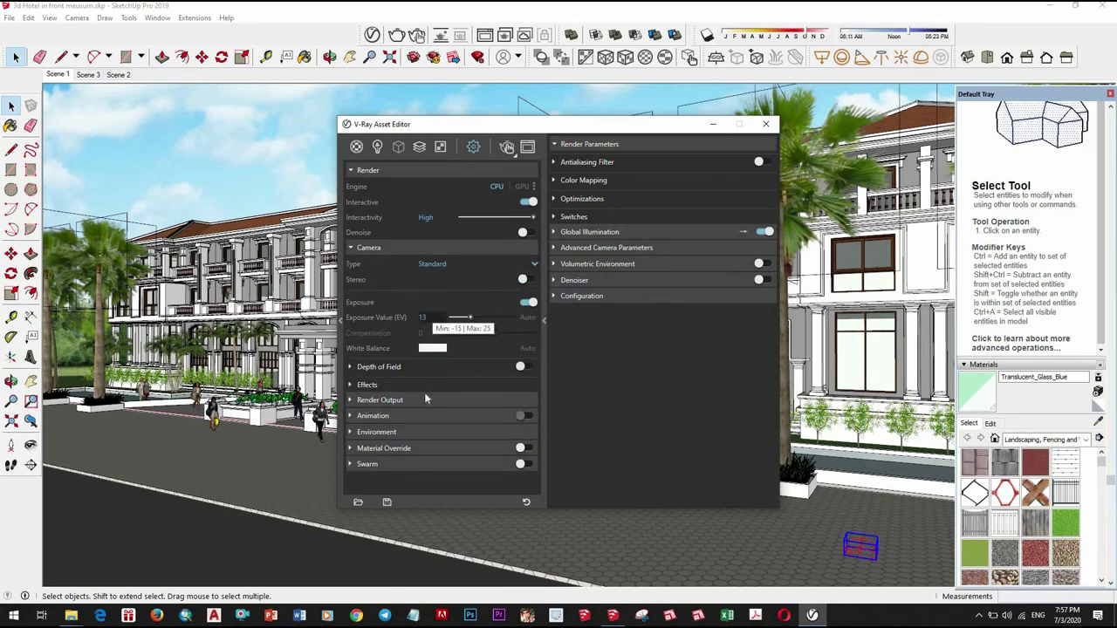
pyautogui.click(401, 248)
pyautogui.click(403, 263)
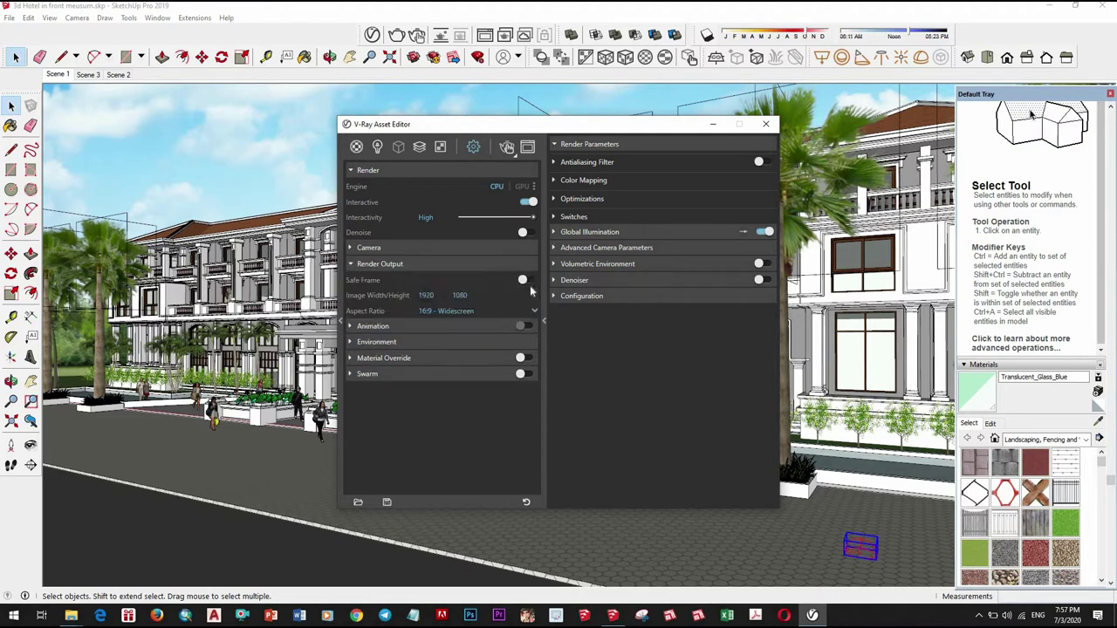
pyautogui.doubleClick(419, 298)
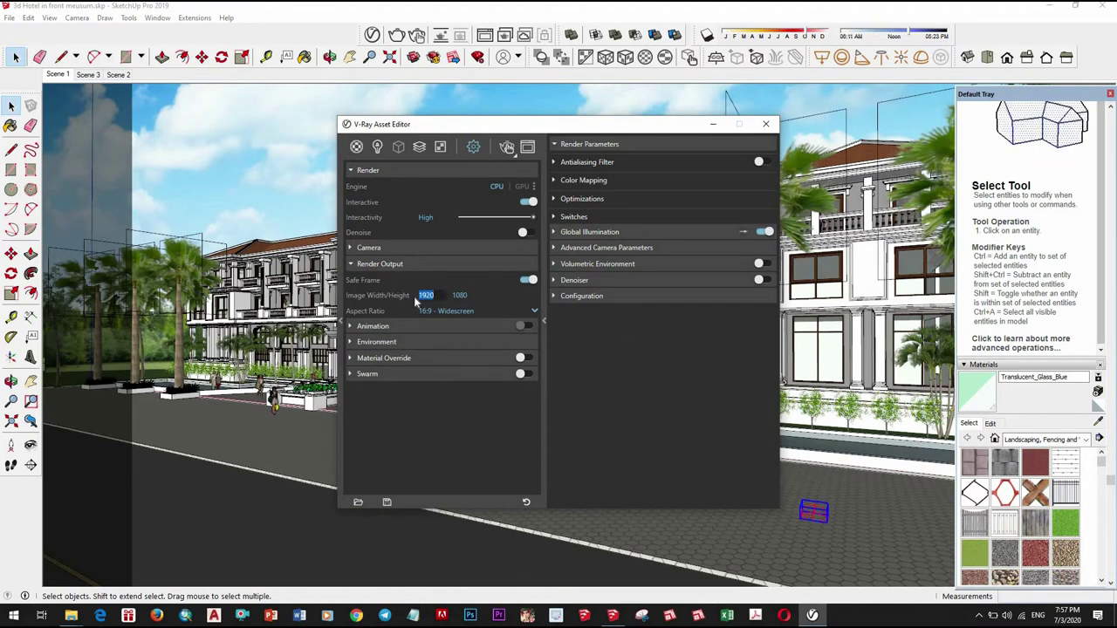
pyautogui.write('2250')
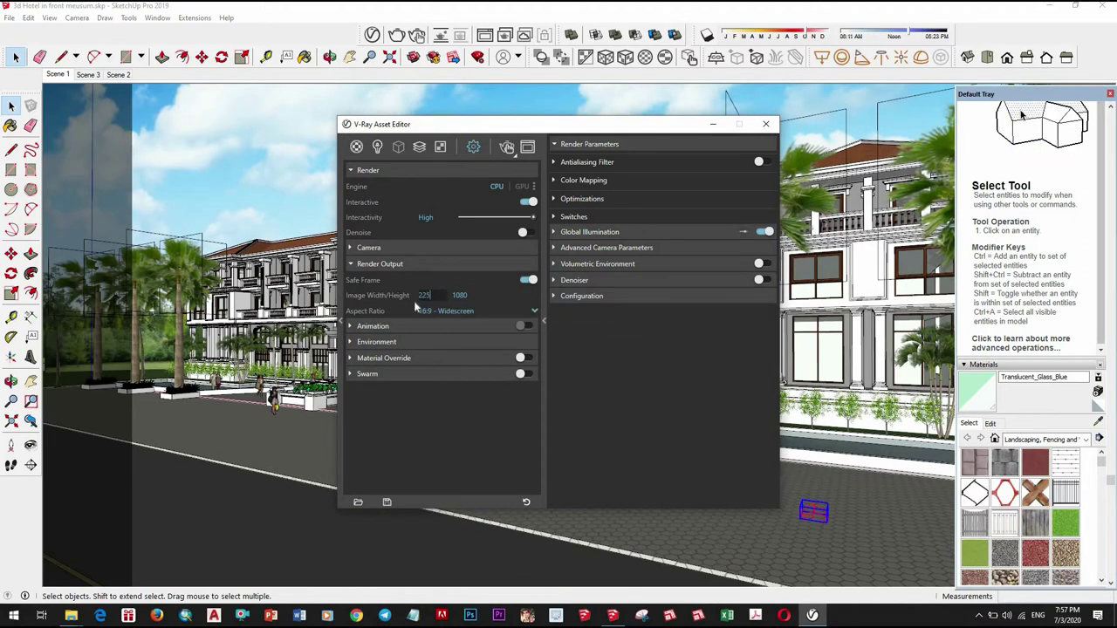
pyautogui.press('Return')
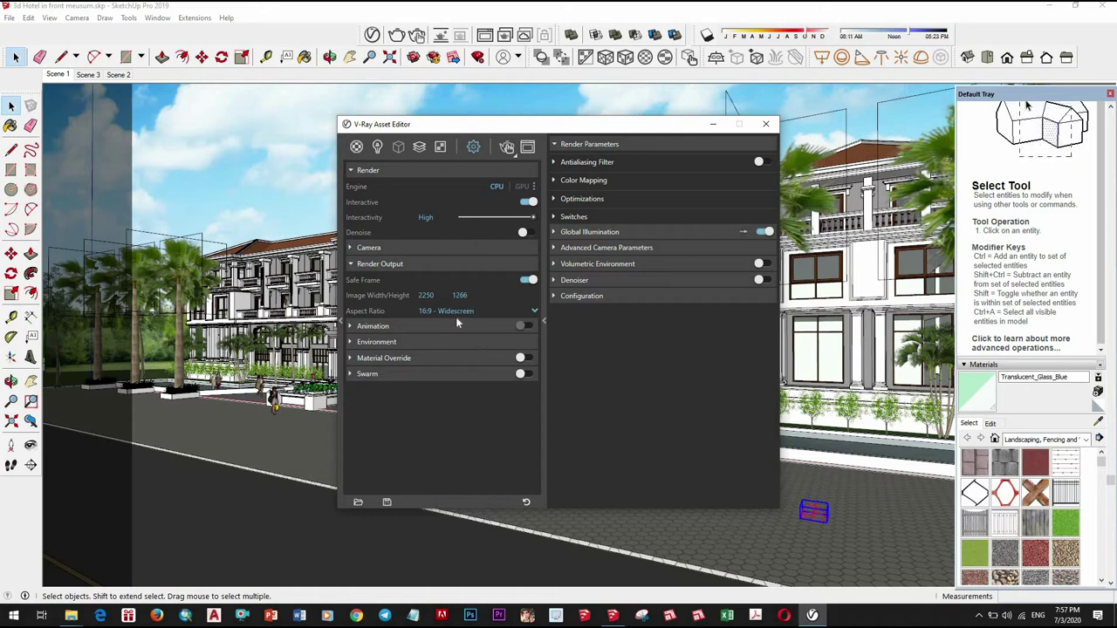
pyautogui.click(528, 202)
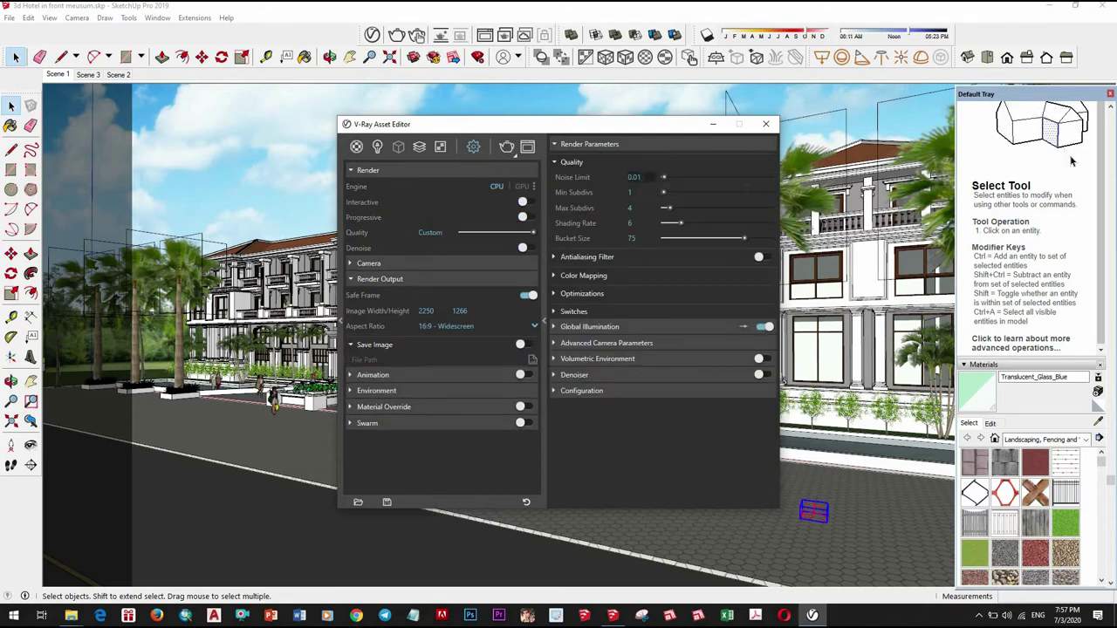
# - Set the Quality Noise Limit to 0.005 and Max Subdivs to 24
pyautogui.write('05')
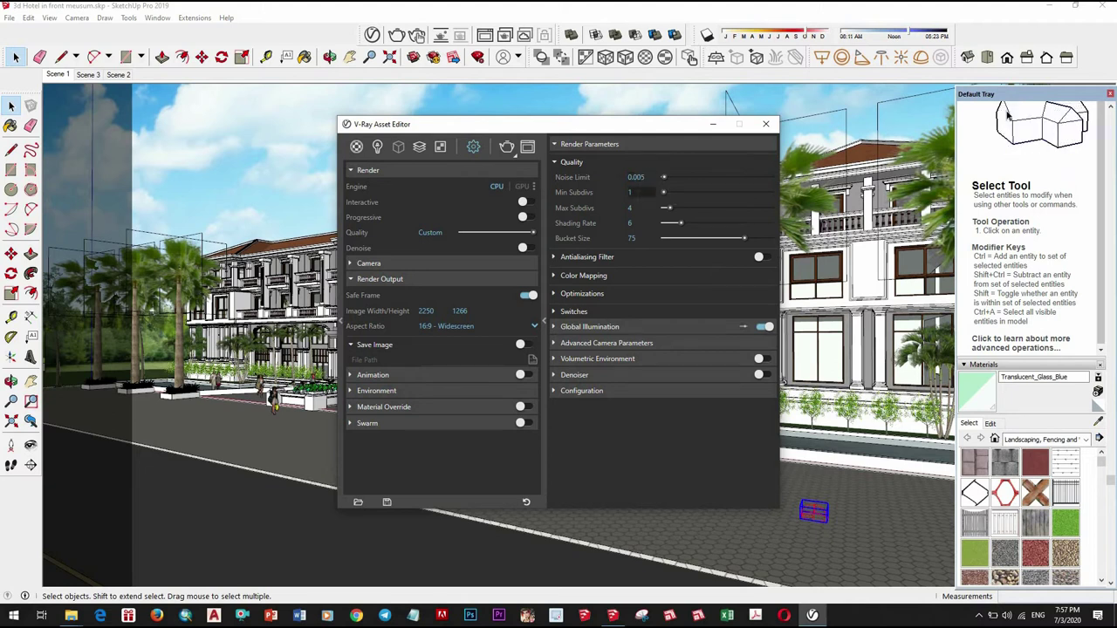
pyautogui.press('Tab')
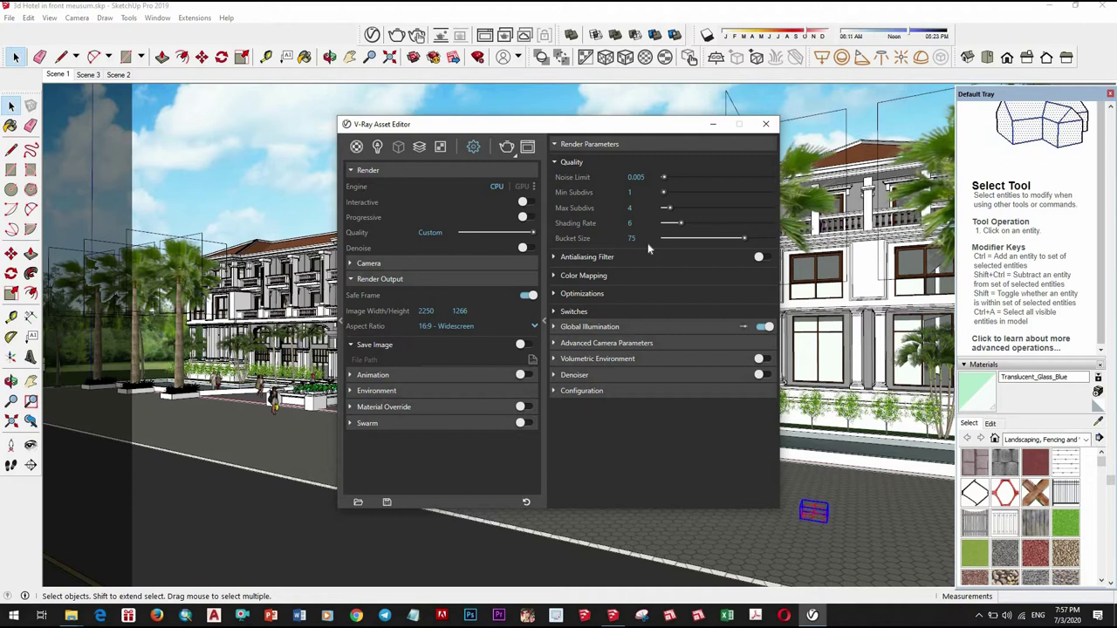
pyautogui.write('2')
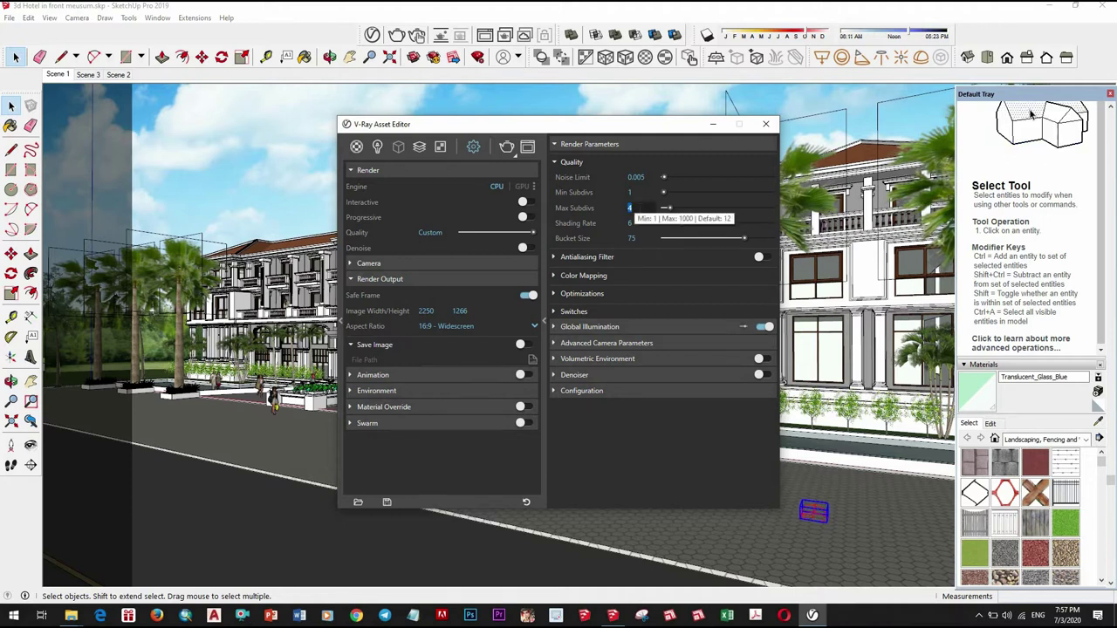
pyautogui.write('4')
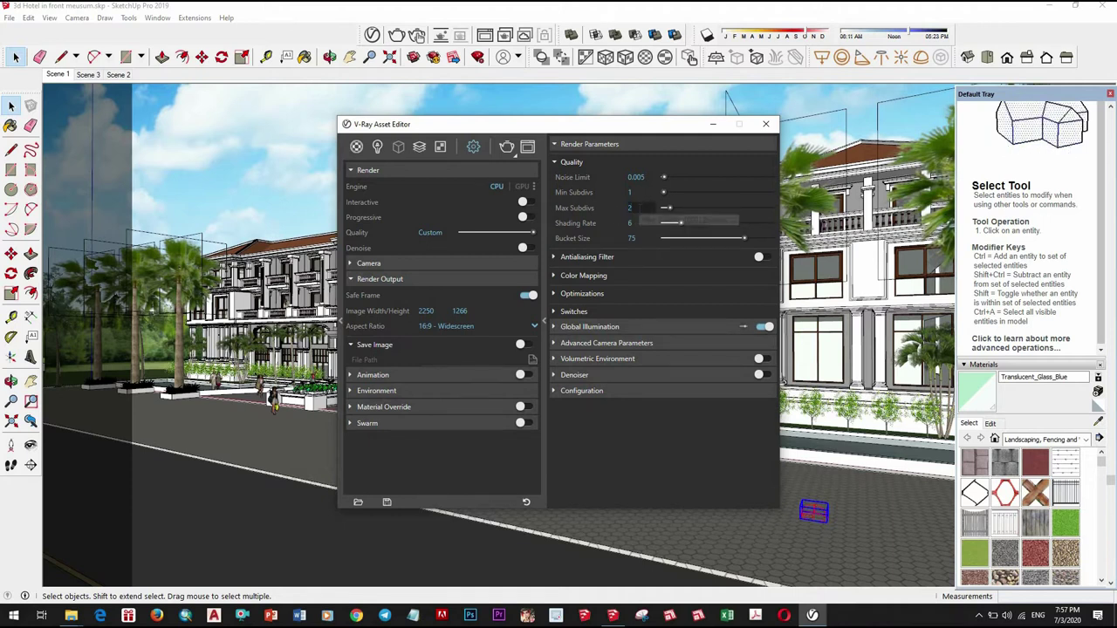
pyautogui.press('Return')
pyautogui.press('Tab')
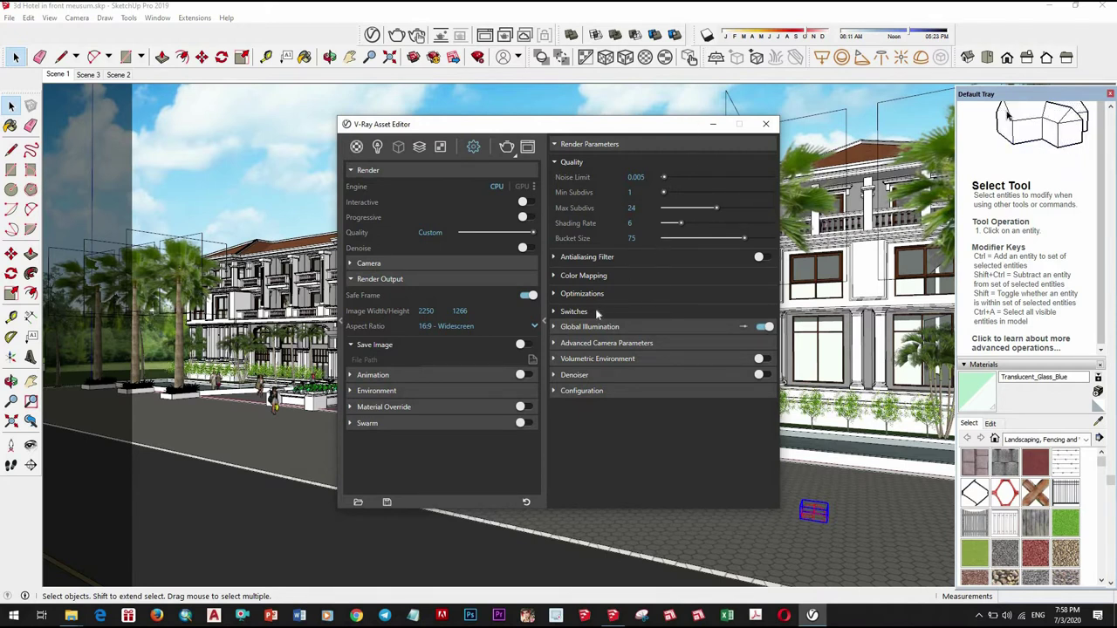
# - Enable the Antialiasing Filter using the Triangle filter
pyautogui.click(624, 276)
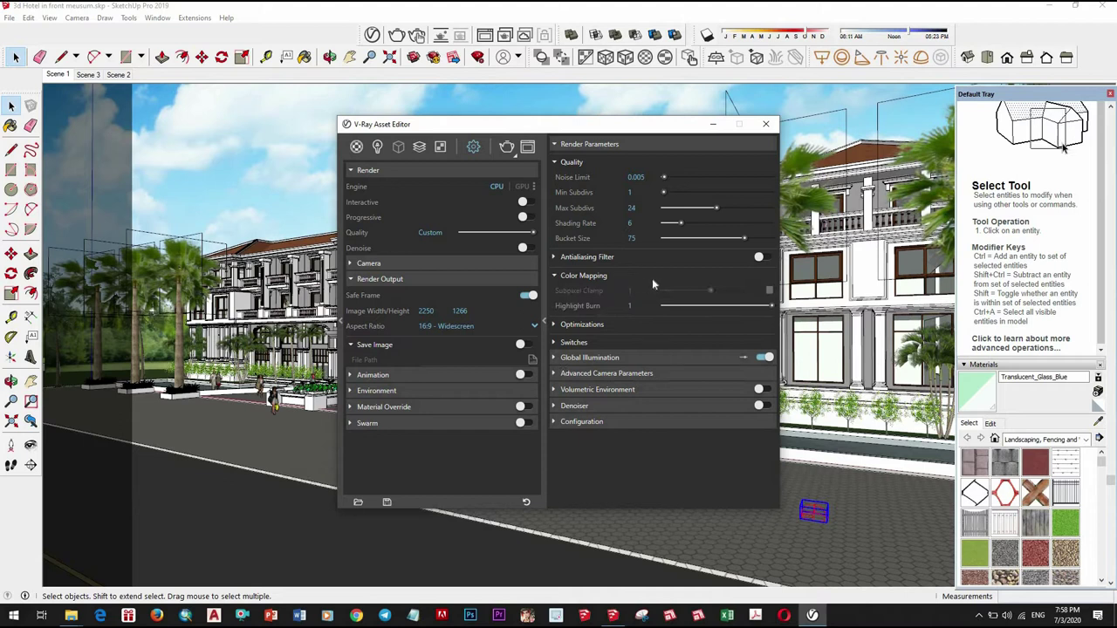
pyautogui.click(650, 278)
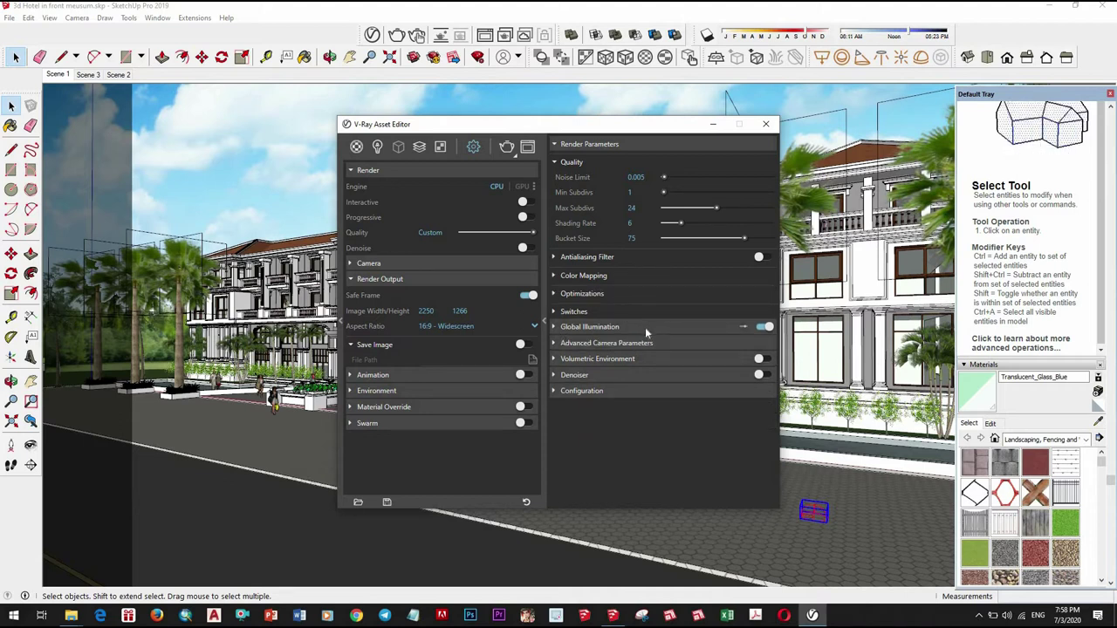
pyautogui.click(632, 259)
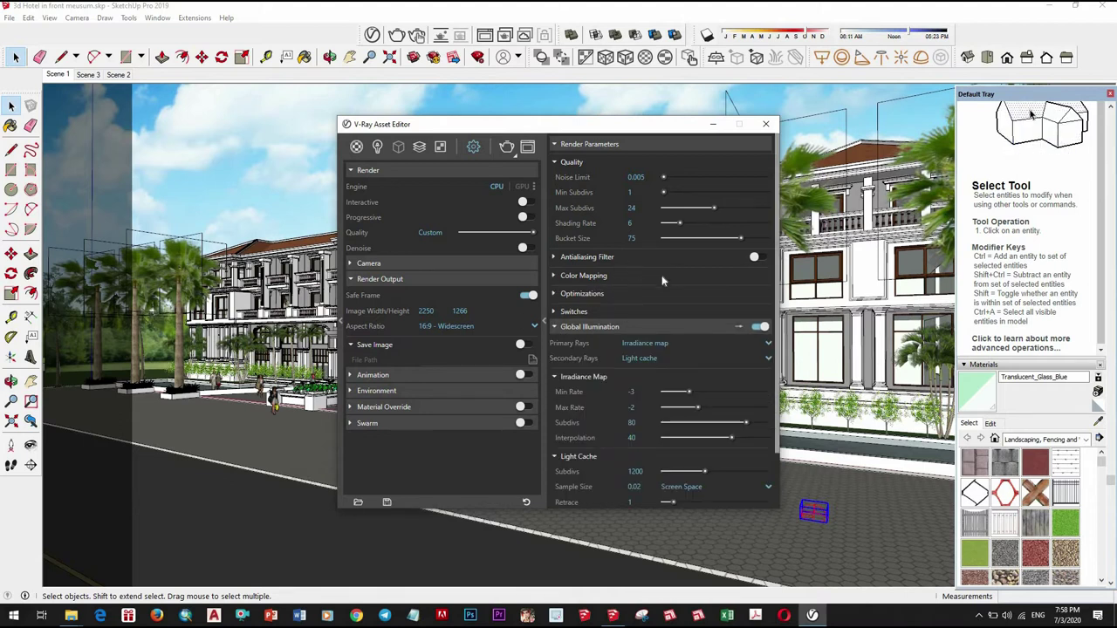
pyautogui.click(697, 273)
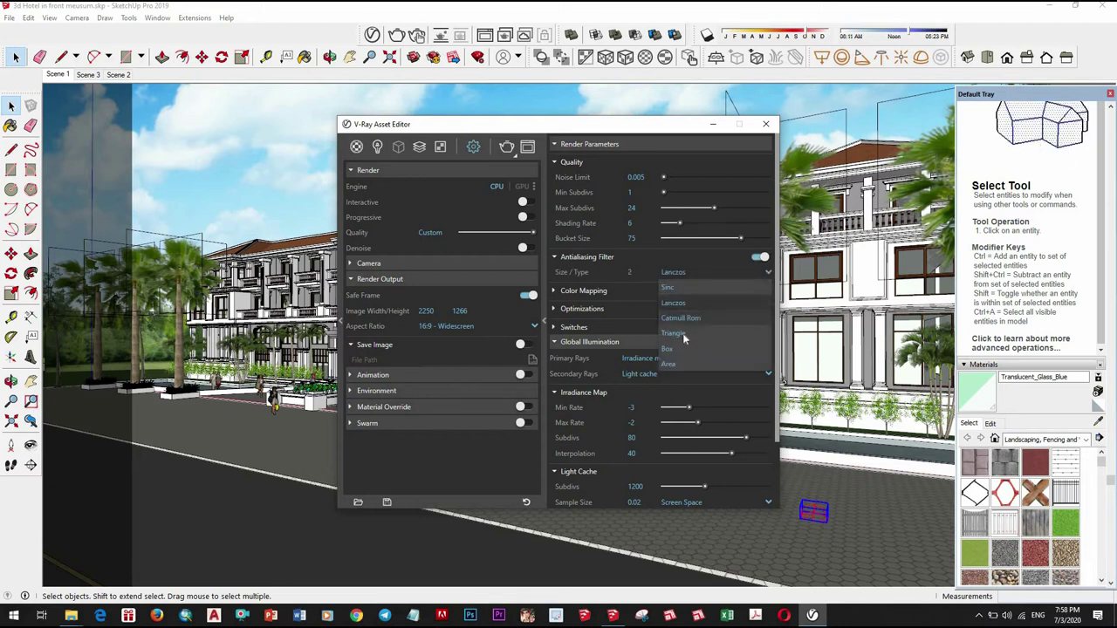
pyautogui.click(685, 349)
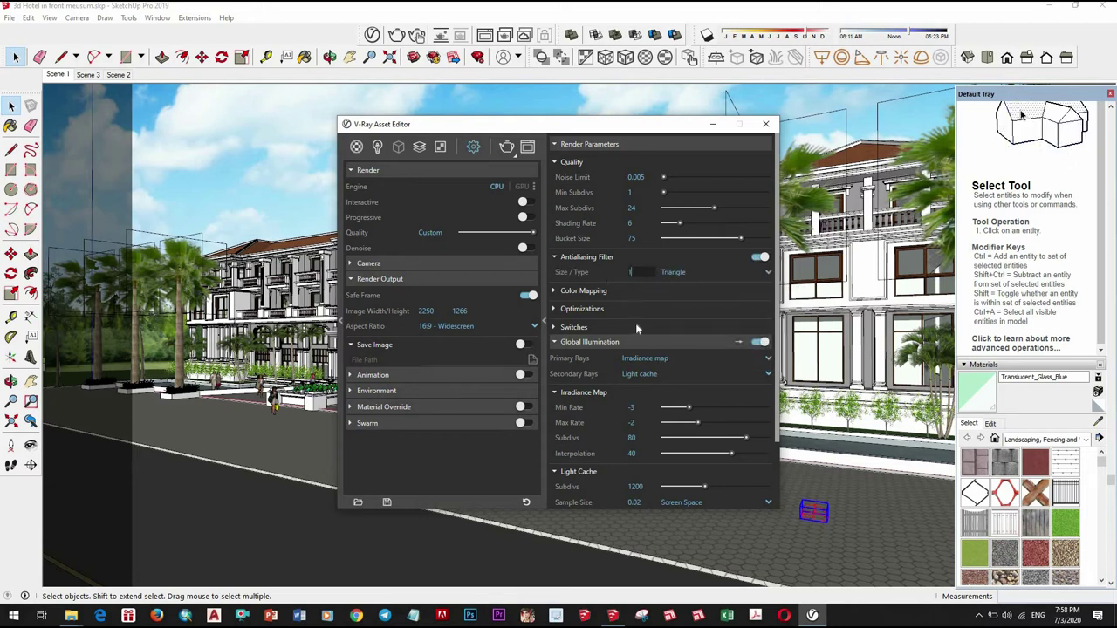
# - Use Irradiance map for primary GI rays and Light cache for secondary rays
pyautogui.click(665, 374)
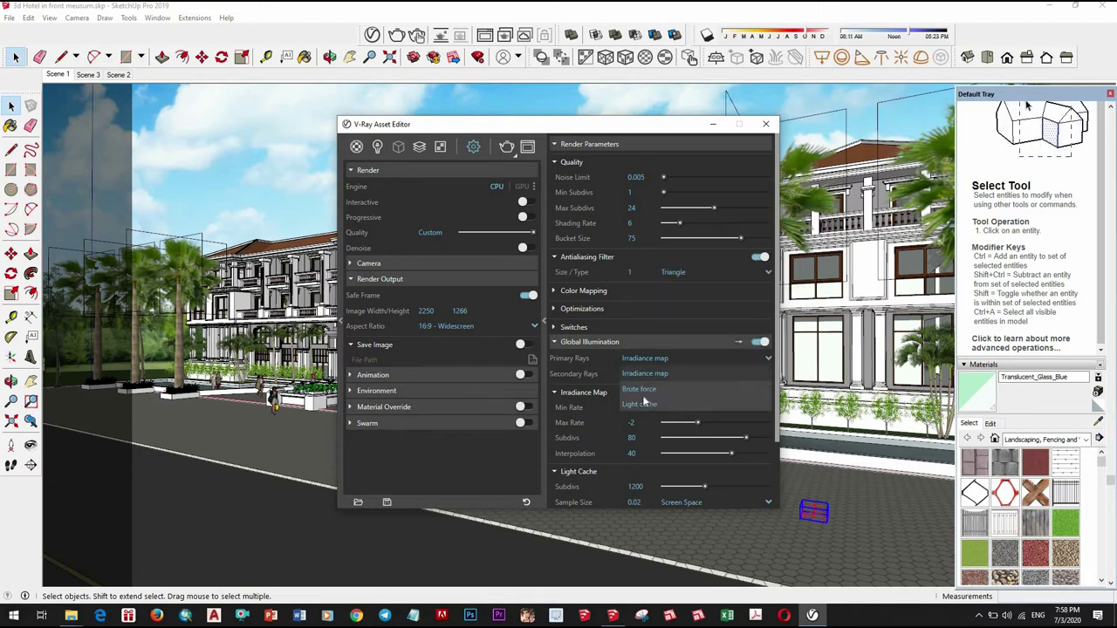
pyautogui.click(646, 404)
pyautogui.click(663, 359)
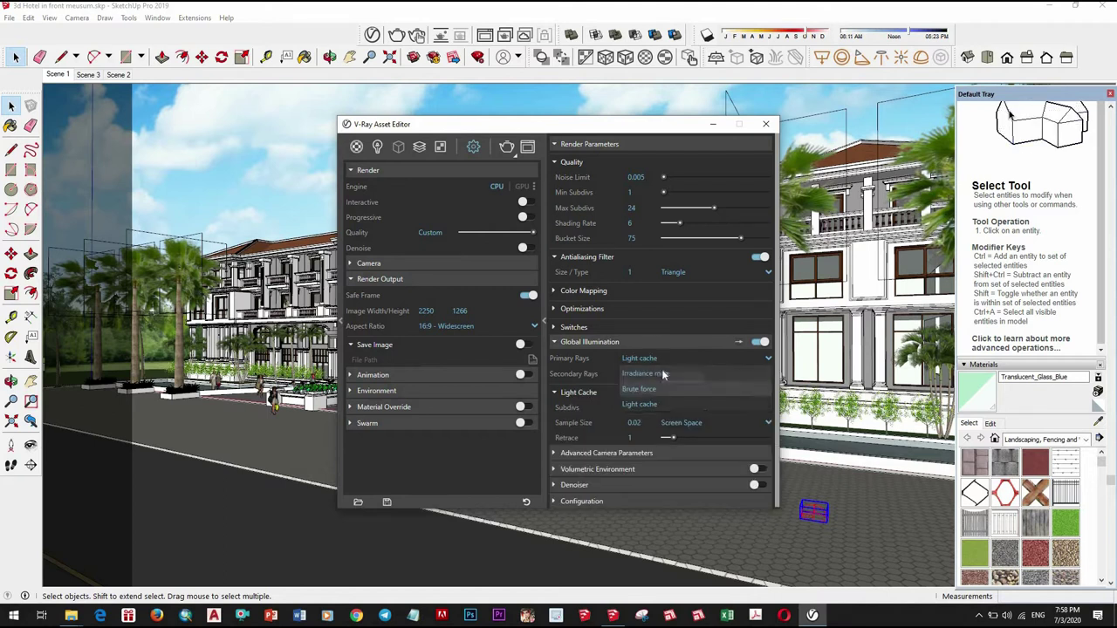
pyautogui.click(663, 373)
pyautogui.click(664, 374)
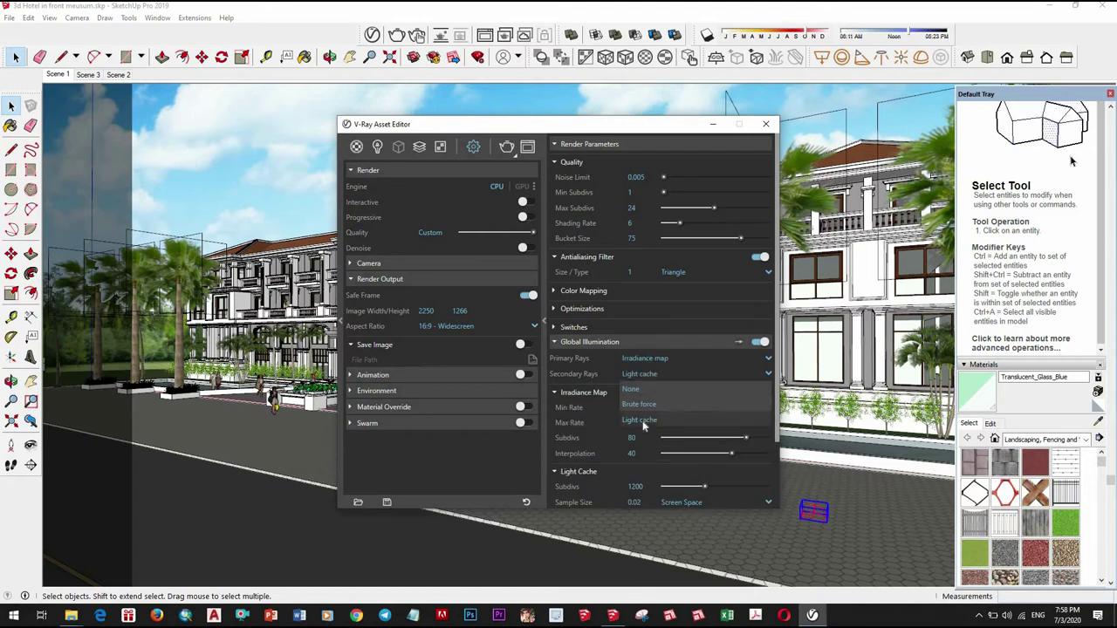
pyautogui.click(642, 420)
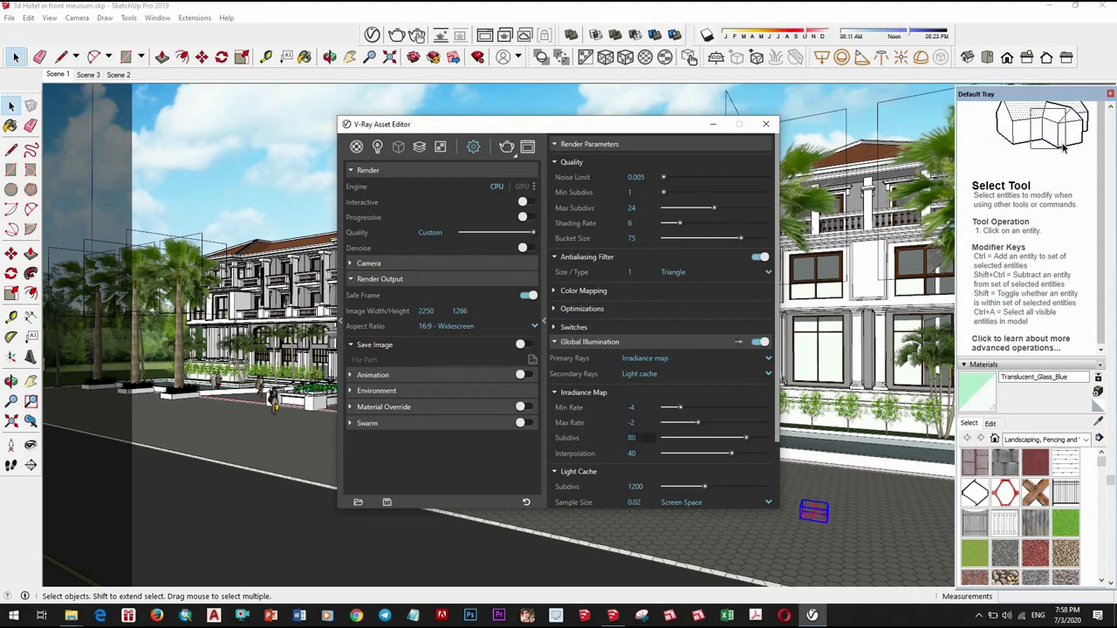
pyautogui.moveTo(632, 437)
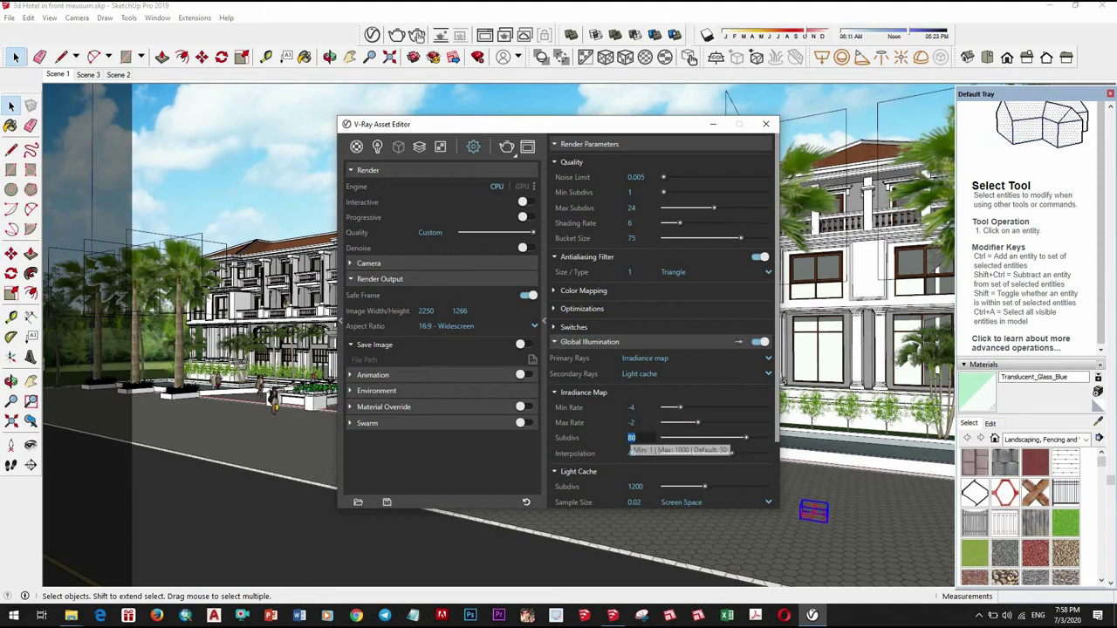
# - Set irradiance subdivs 50, interpolation 30, light cache subdivs 1500 and sample size 0.03
pyautogui.write('50')
pyautogui.press('Tab')
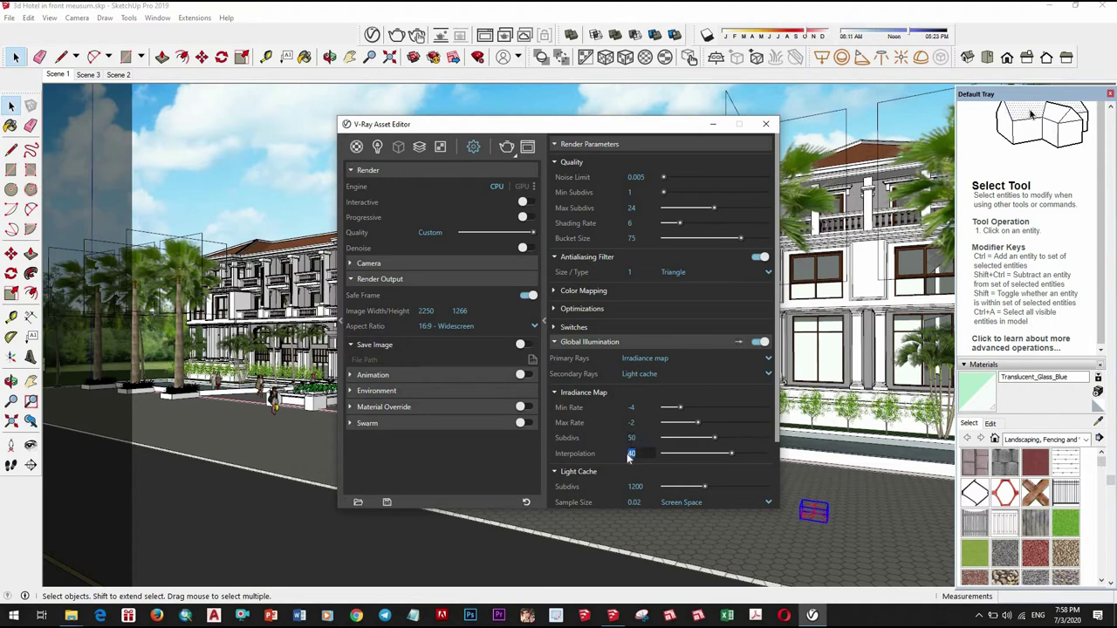
pyautogui.write('30')
pyautogui.press('Tab')
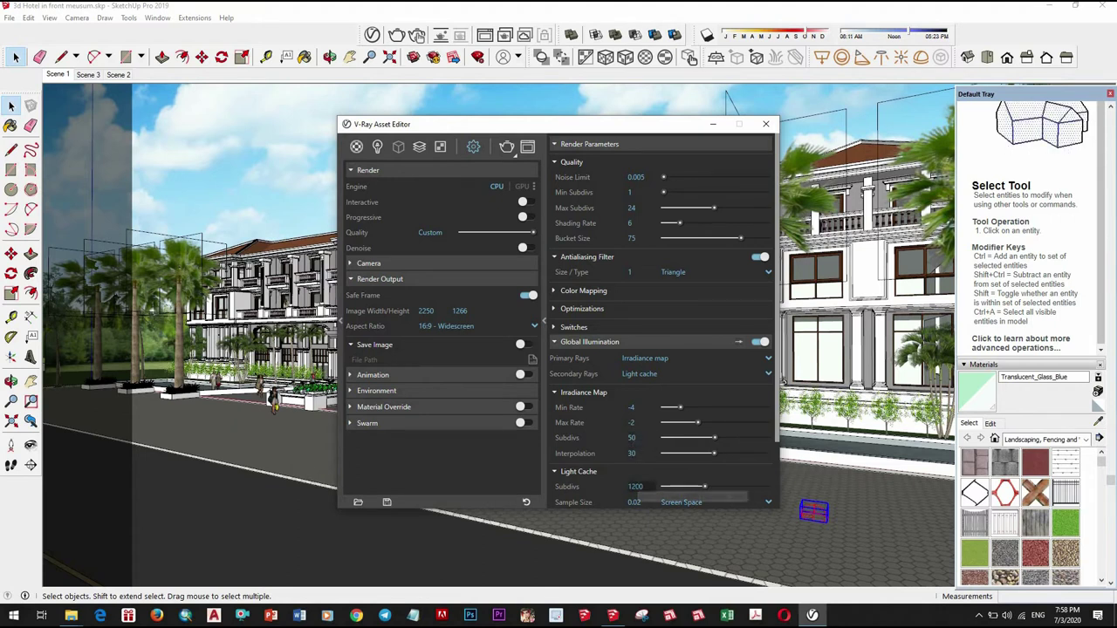
pyautogui.write('100')
pyautogui.press('Return')
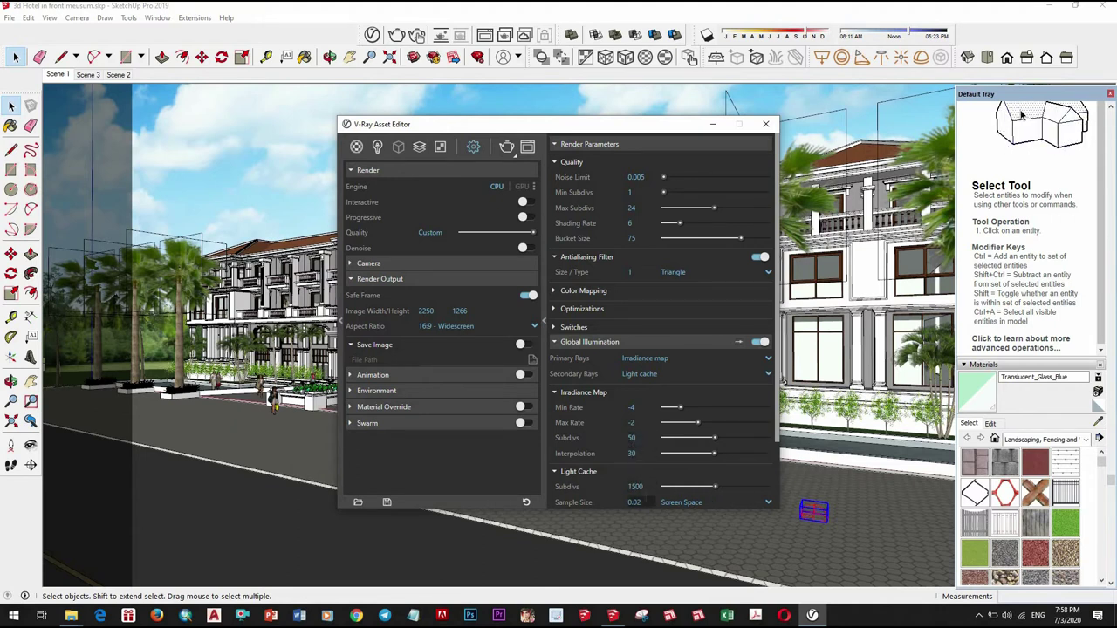
pyautogui.write('0.03')
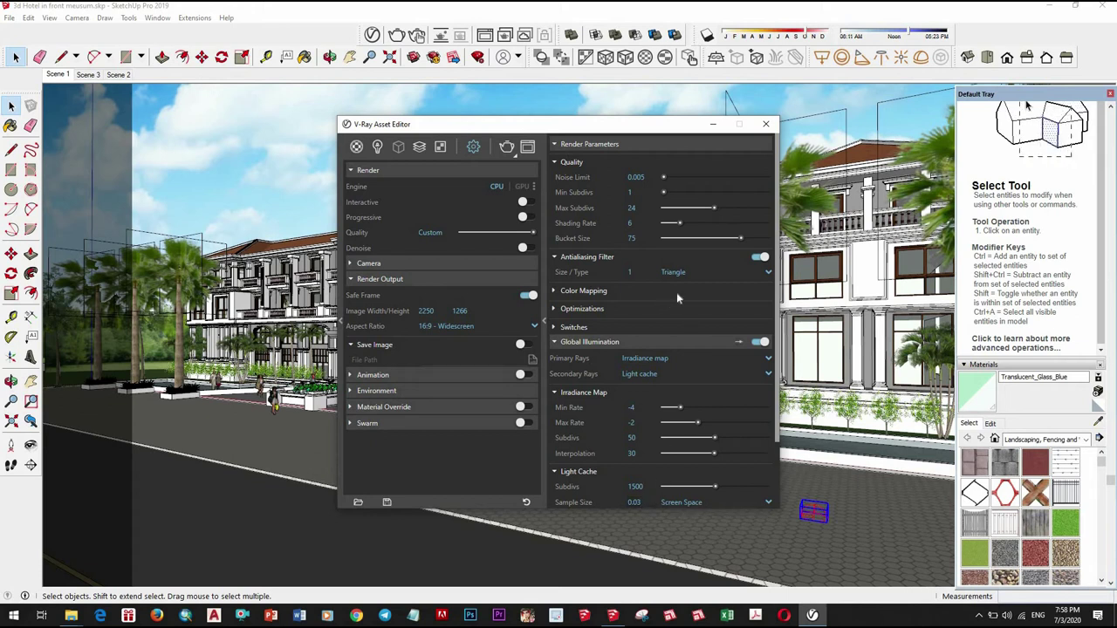
pyautogui.click(764, 127)
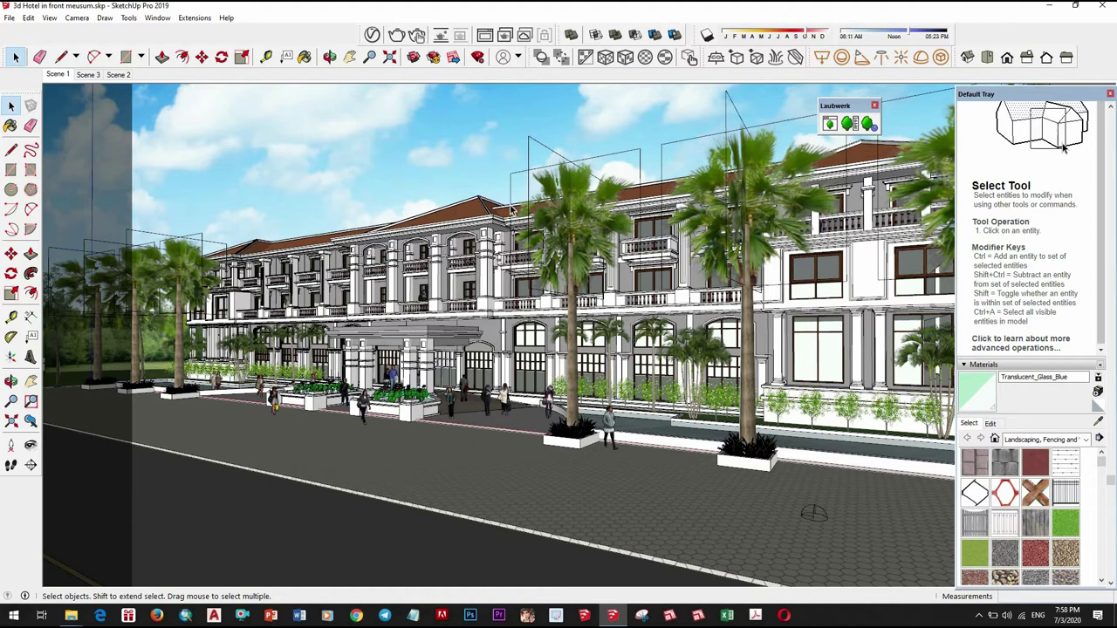
# - Preview Render Final.png from the desktop, hide desktop icons, and return to the SketchUp model
pyautogui.click(1051, 6)
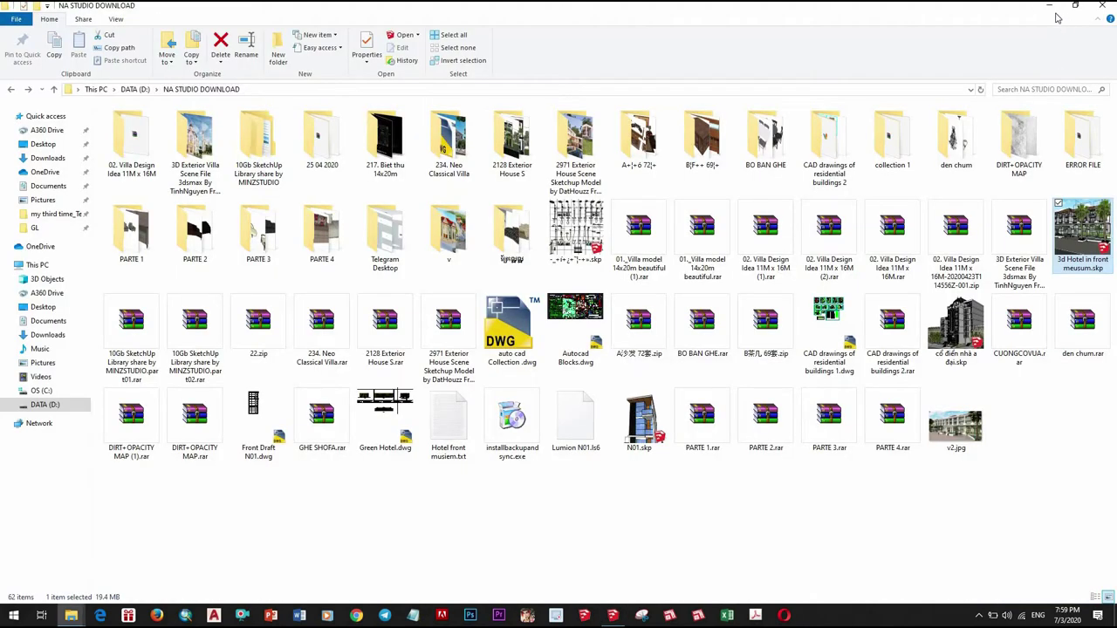
pyautogui.click(1049, 6)
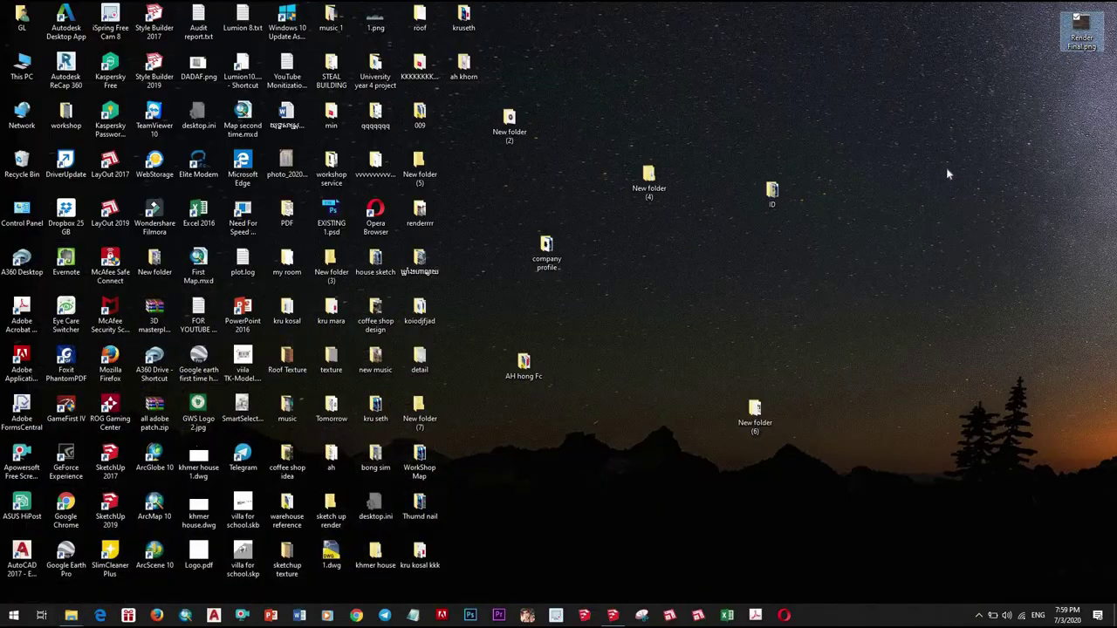
pyautogui.press('Return')
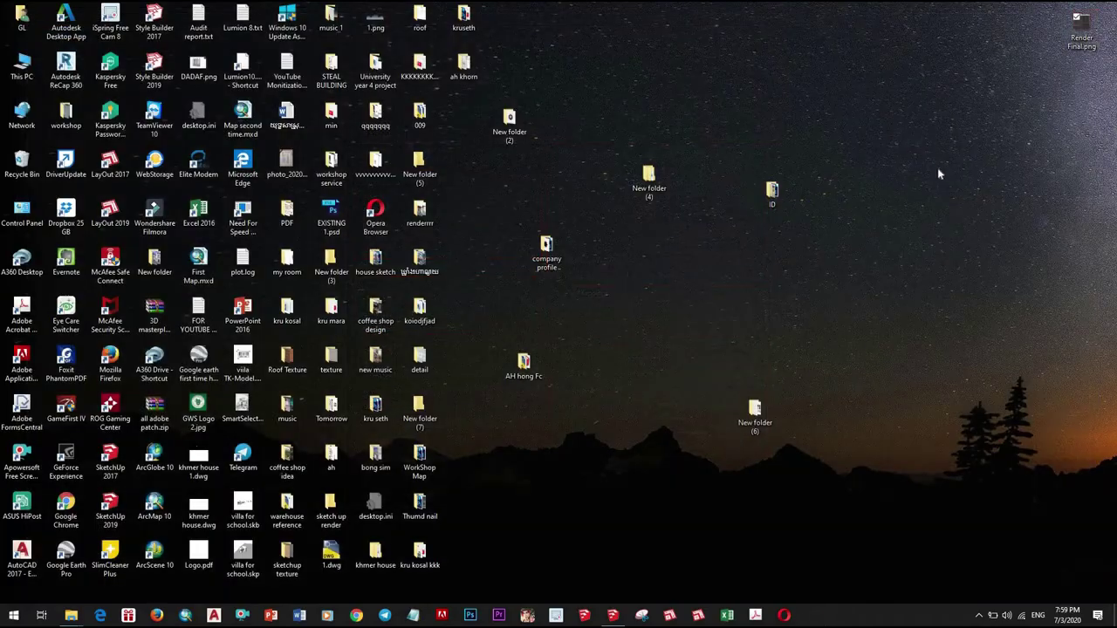
pyautogui.rightClick(927, 145)
pyautogui.click(995, 180)
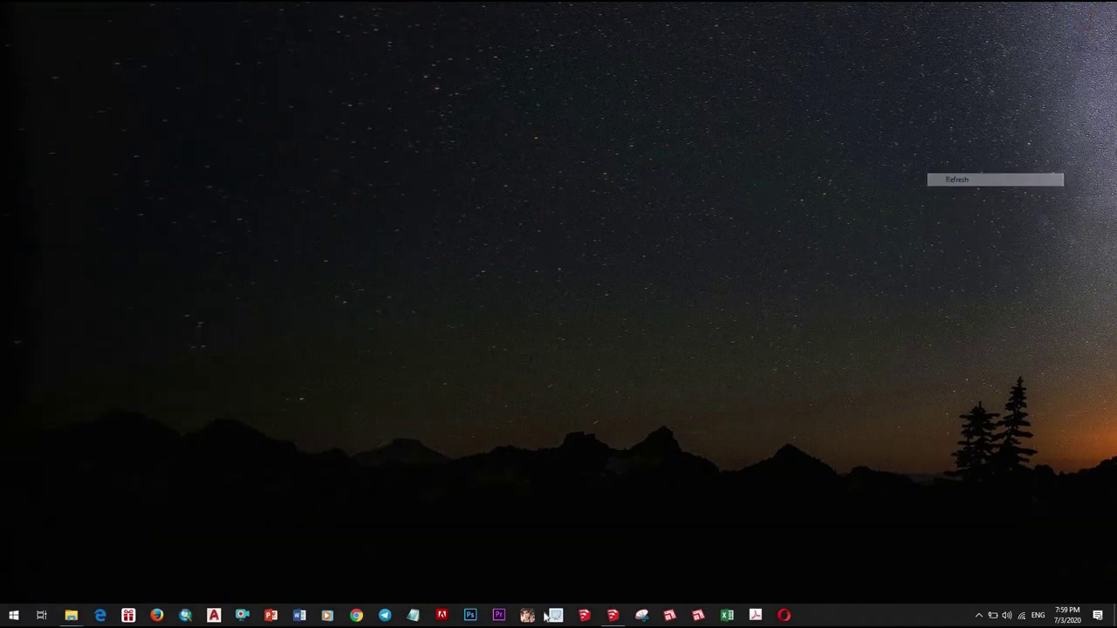
pyautogui.click(592, 617)
# - Start the final 2250 × 1266 V-Ray render of the hotel exterior
pyautogui.click(397, 35)
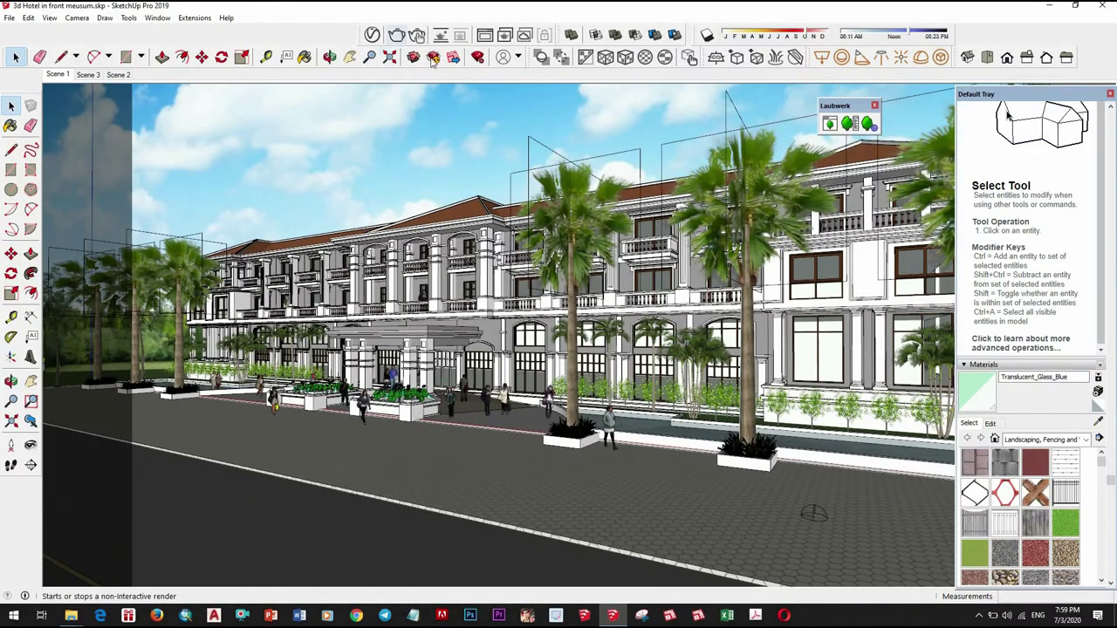